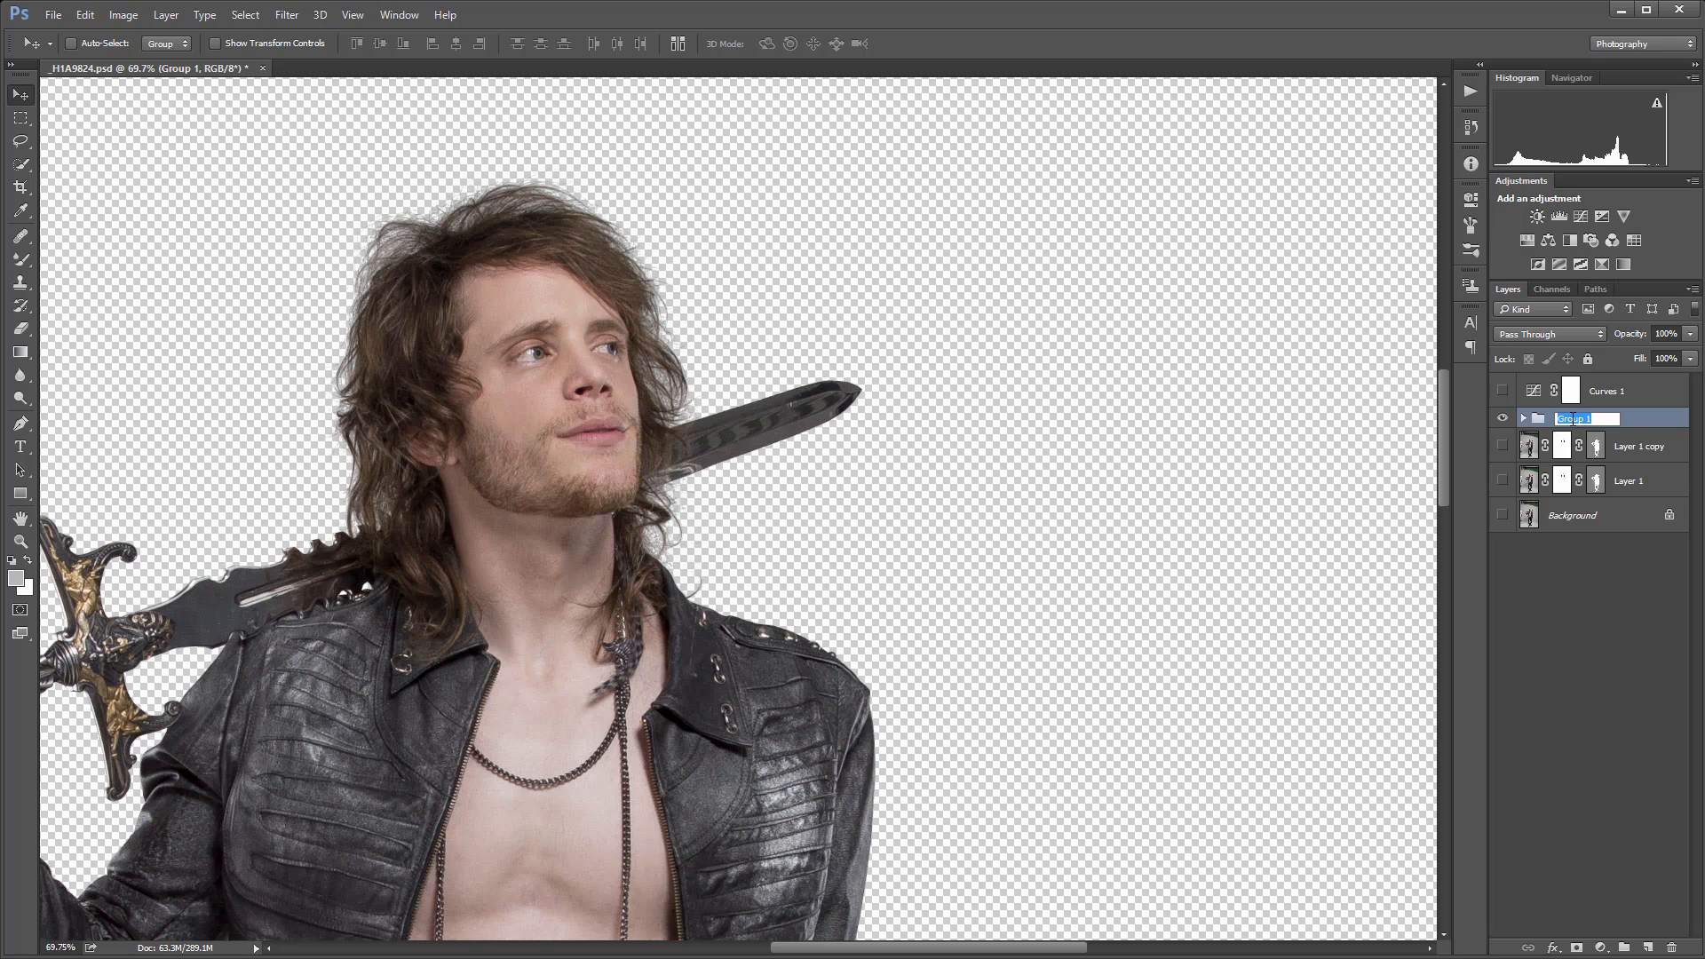
# Name the layer group FS and delete the Curves 1 adjustment layer above it.
pyautogui.write('FS')
pyautogui.press('Return')
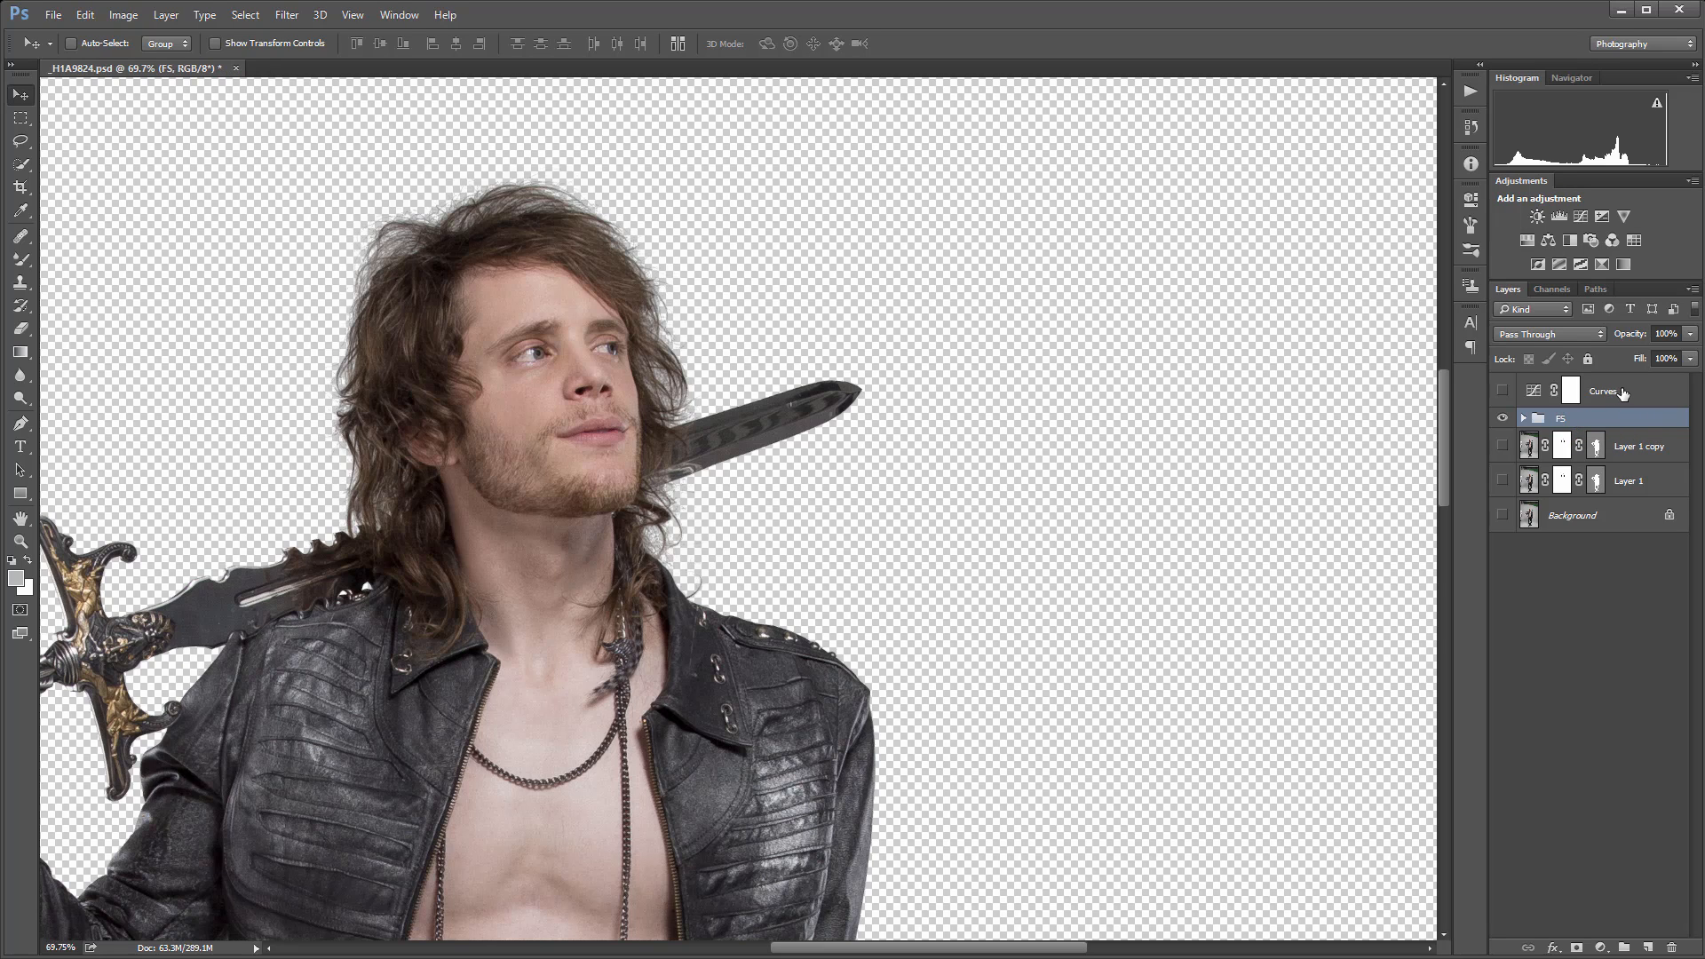
pyautogui.moveTo(1622, 393); pyautogui.dragTo(1671, 947)
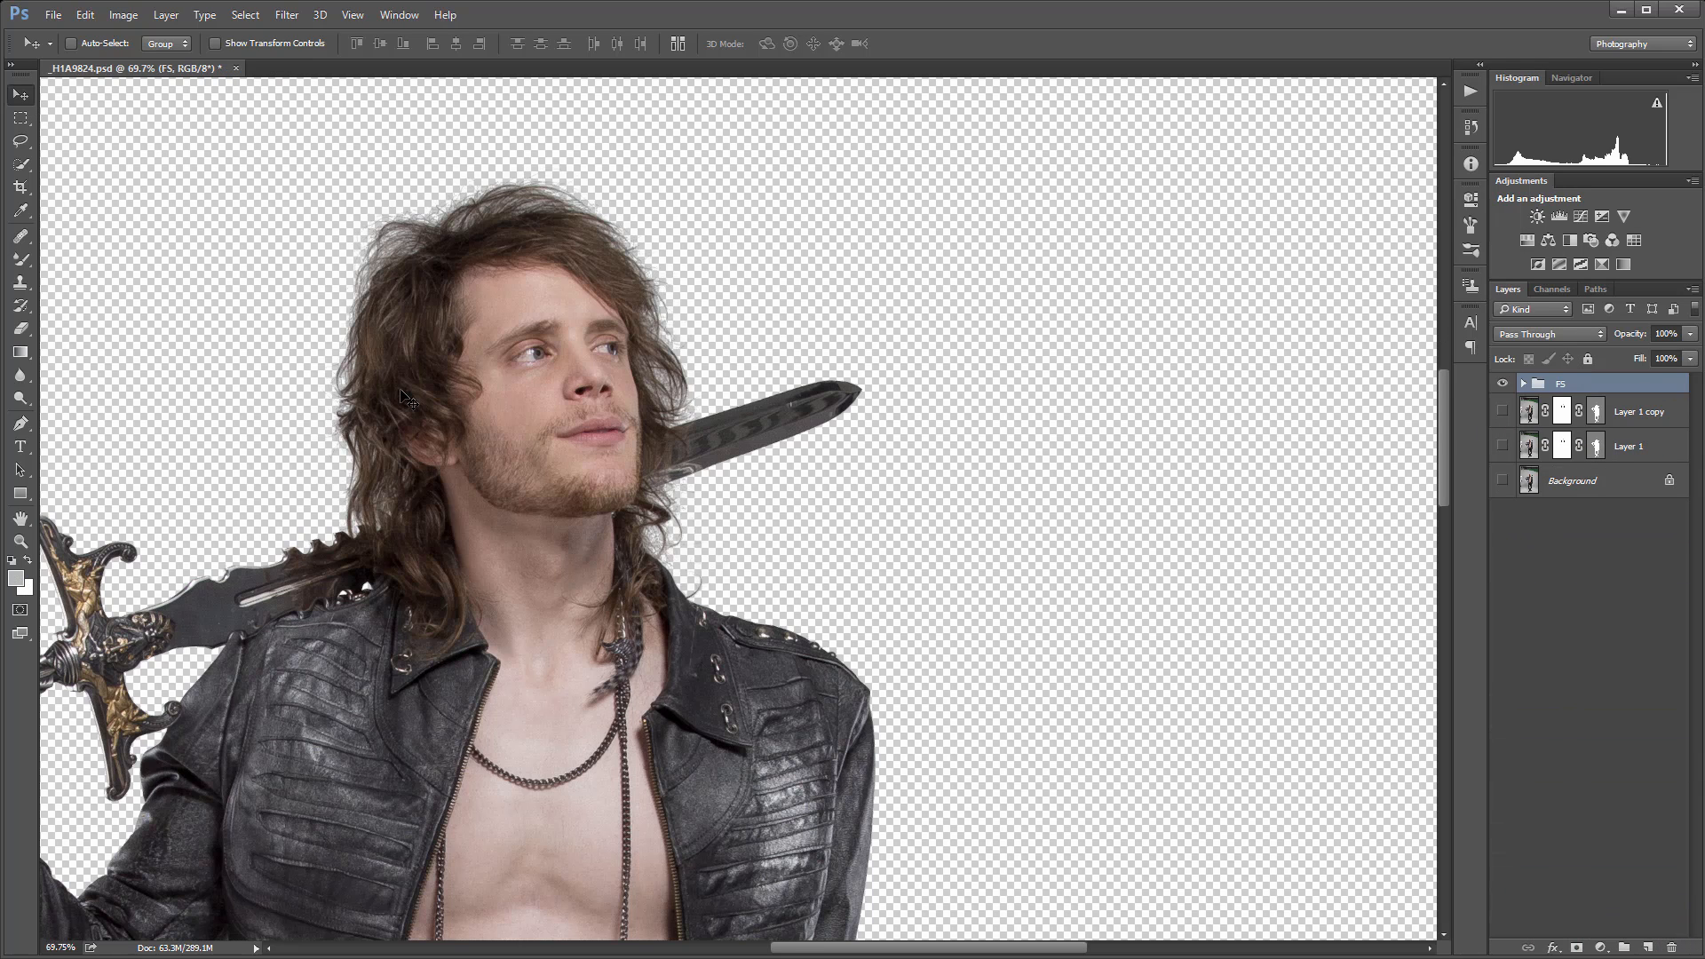
# Convert the FS group to a smart object and clip it to the Layer 1 copy layer.
pyautogui.moveTo(358, 472); pyautogui.dragTo(749, 507)
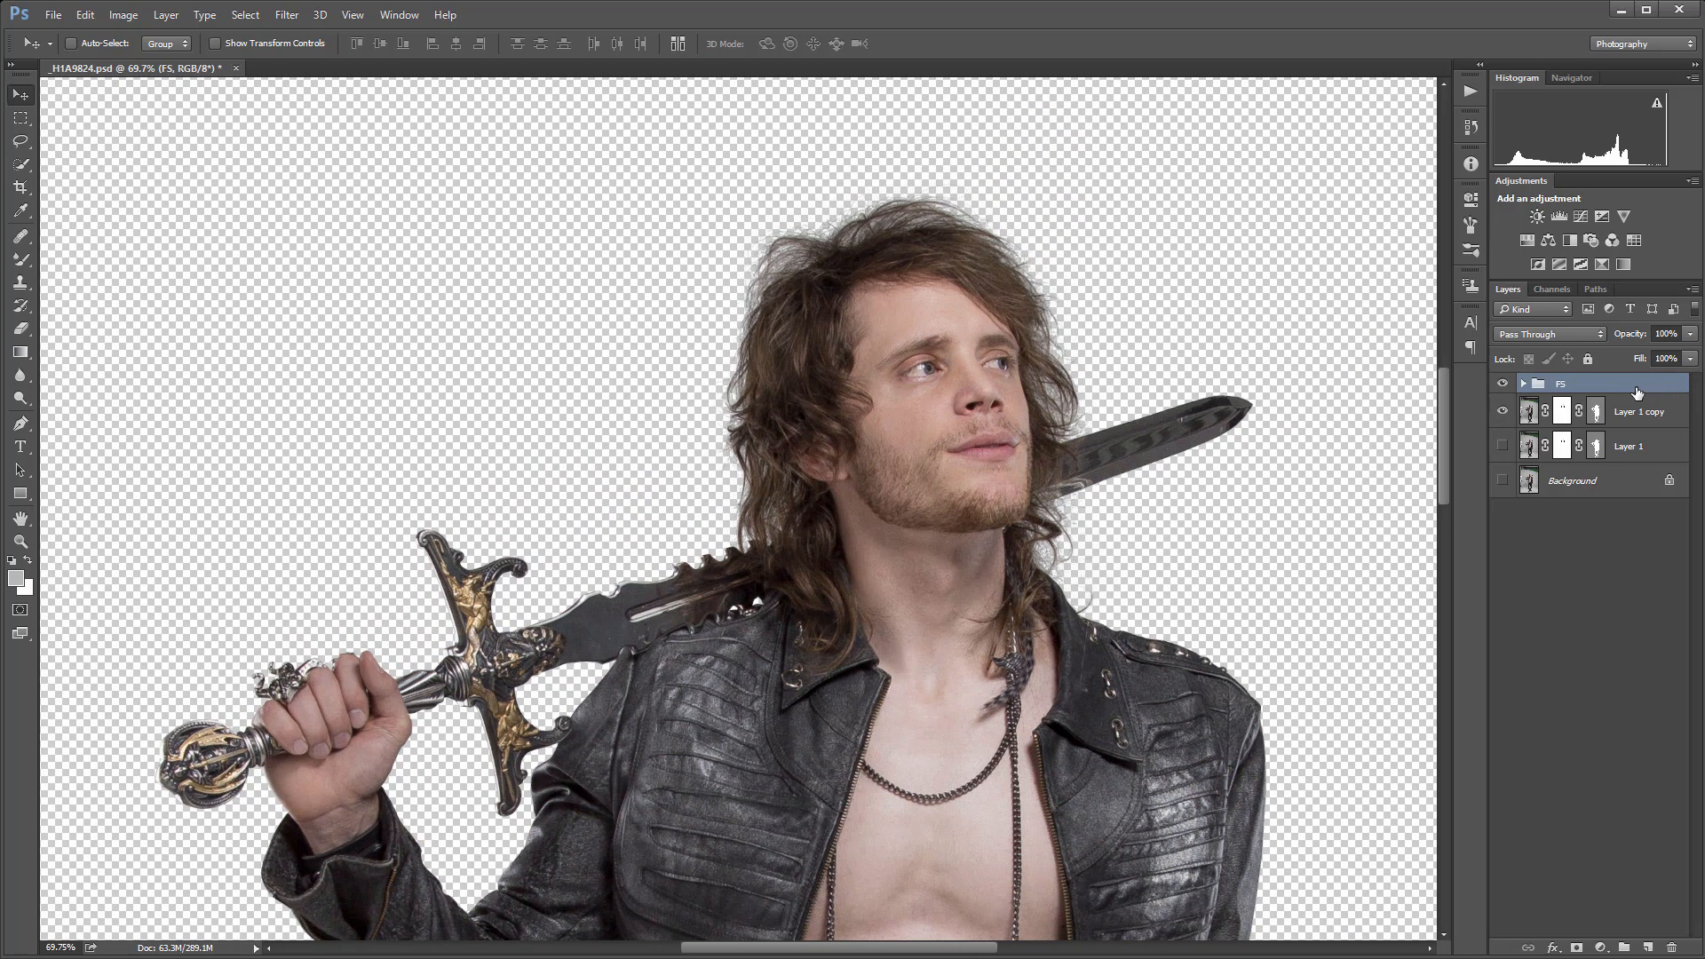
pyautogui.click(1524, 388)
pyautogui.click(1526, 385)
pyautogui.rightClick(1623, 387)
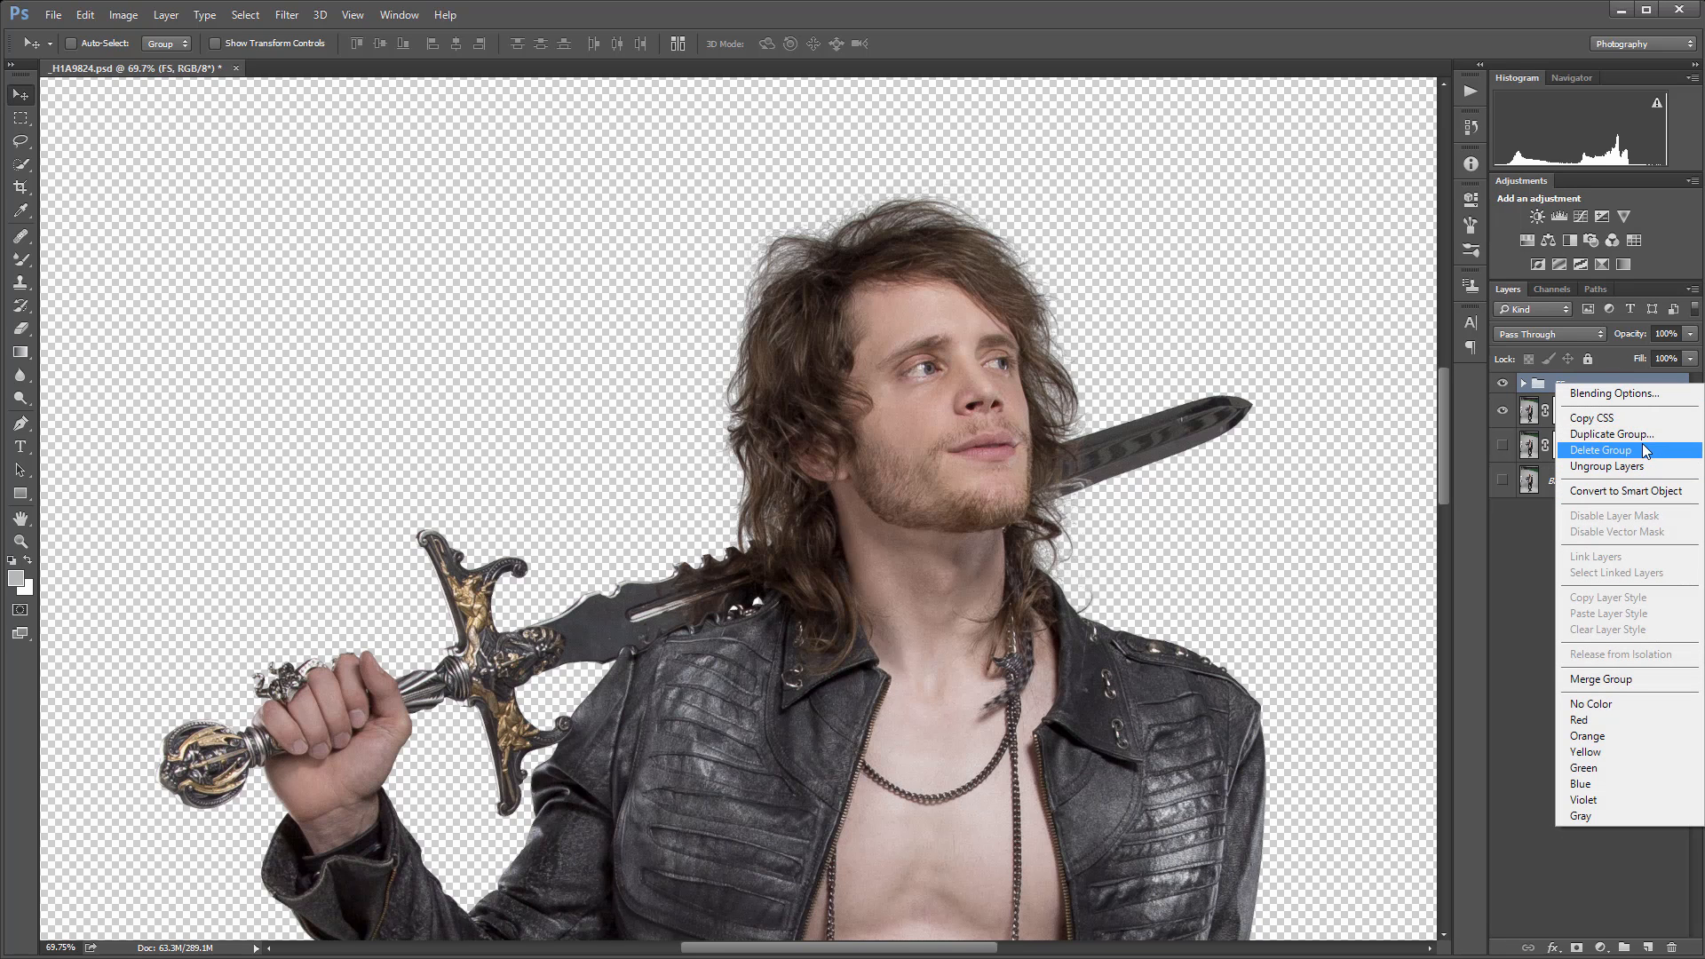
pyautogui.click(1647, 490)
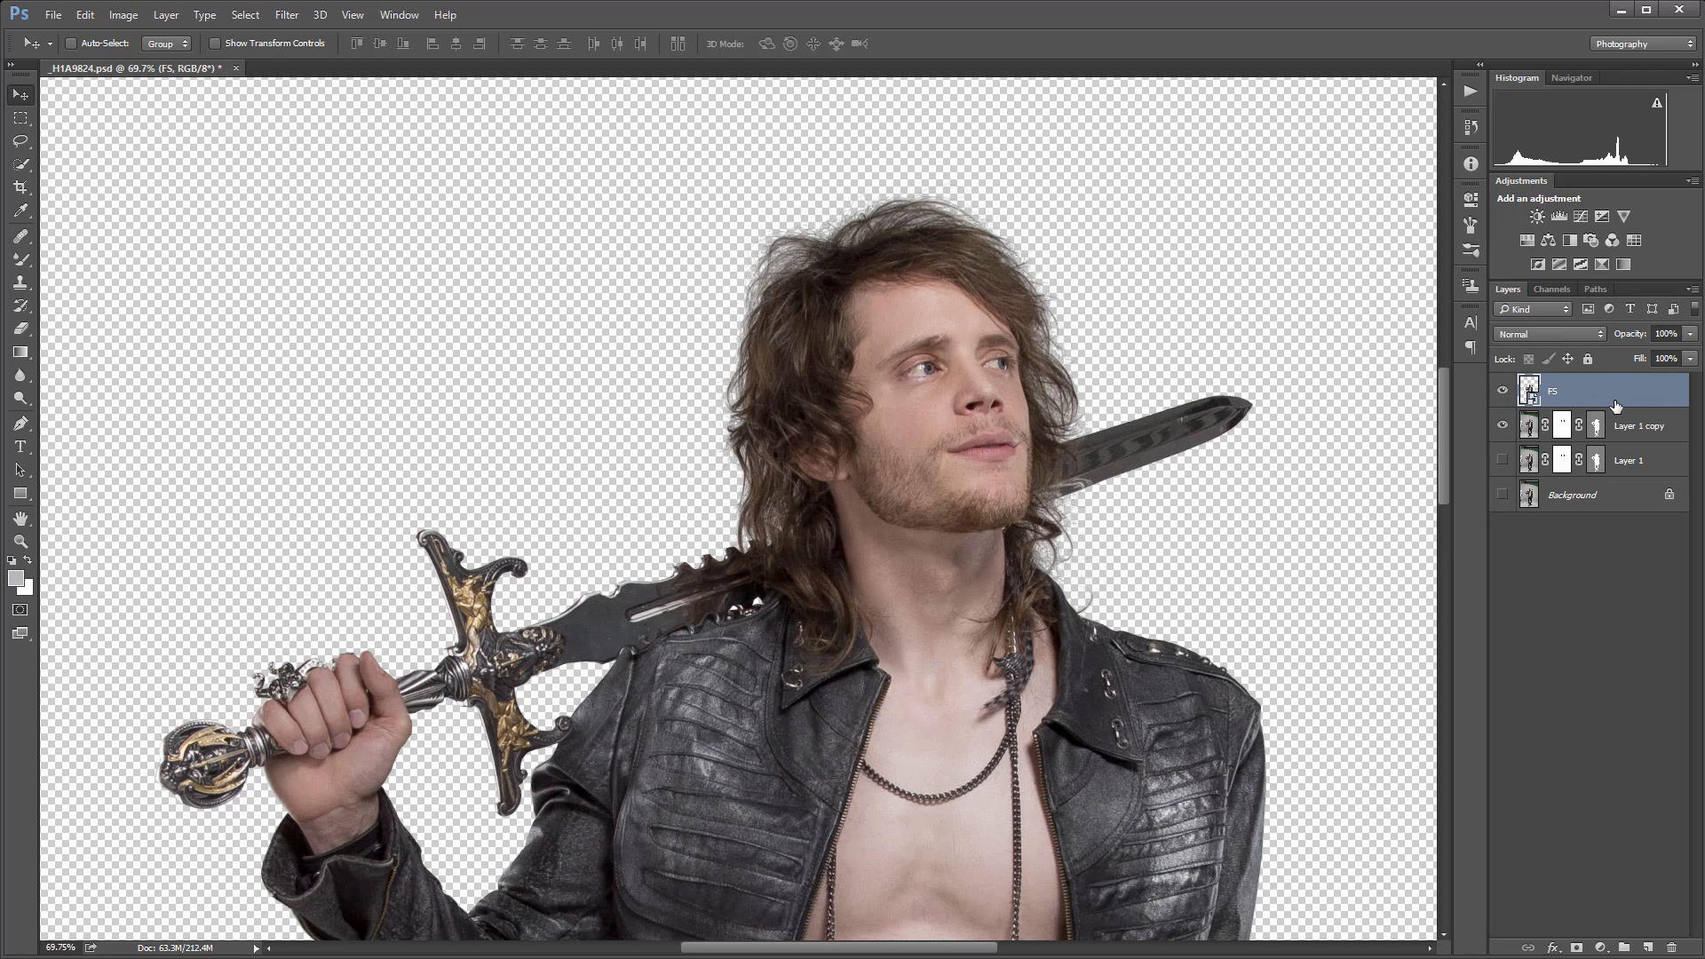
pyautogui.keyDown('alt'); pyautogui.click(1630, 406); pyautogui.keyUp('alt')
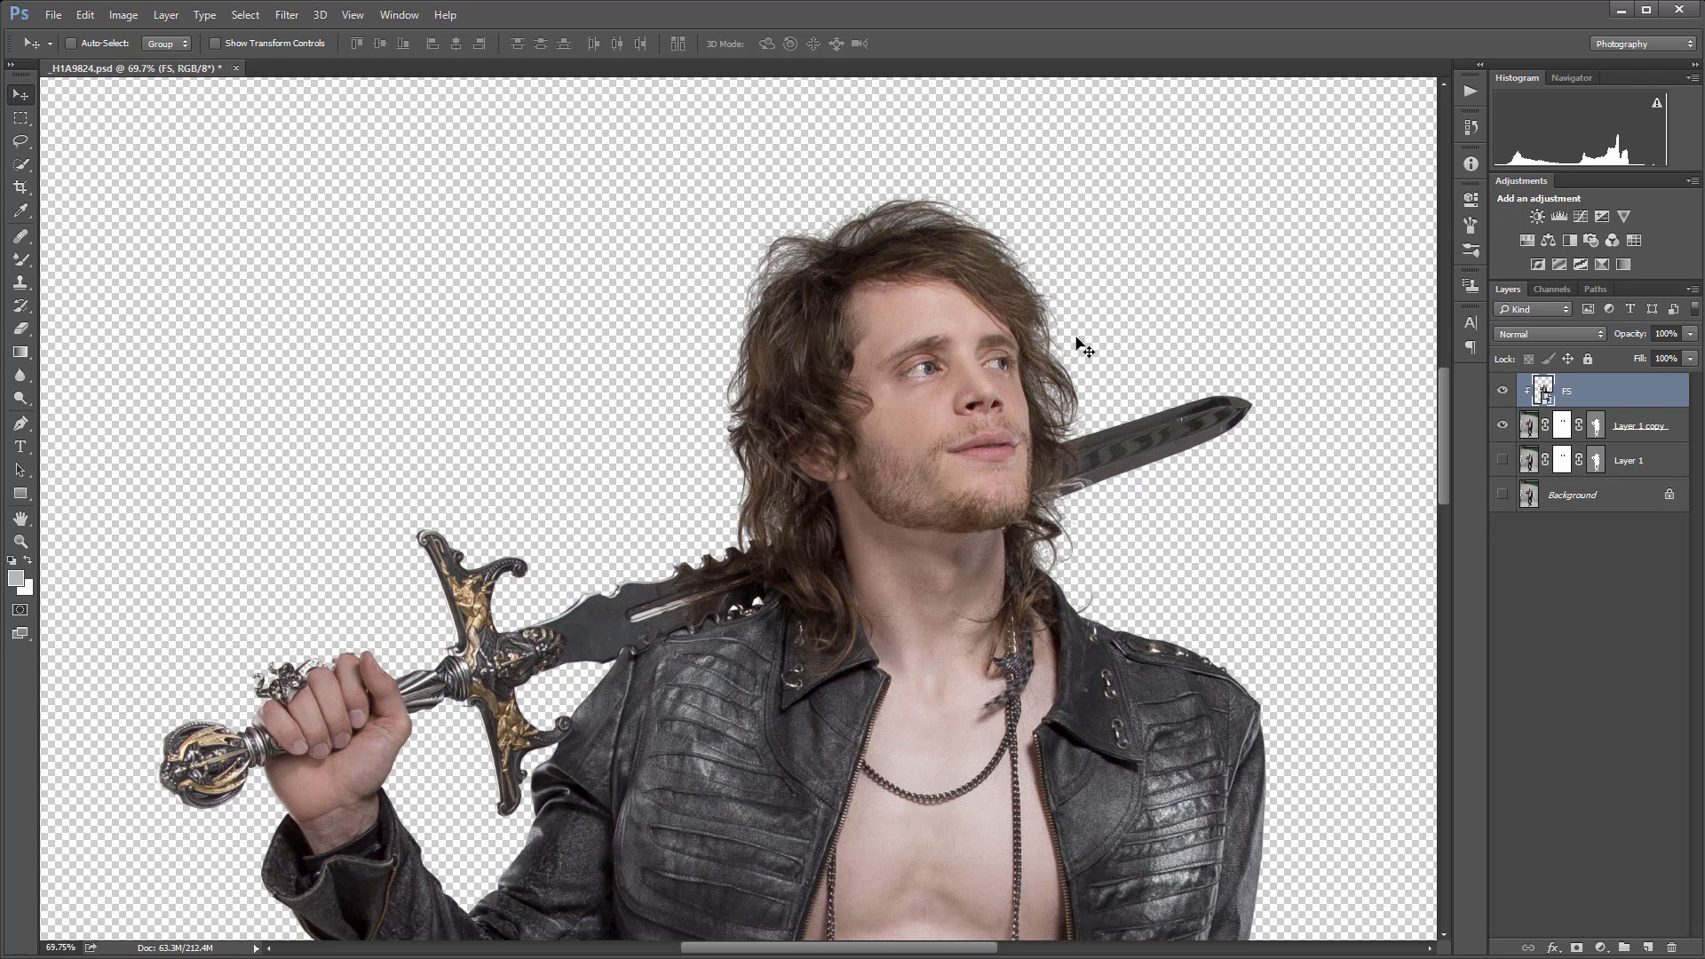
# Rename Layer 1 copy as Ref and combine it with the FS layer in a group named Model.
pyautogui.doubleClick(1645, 427)
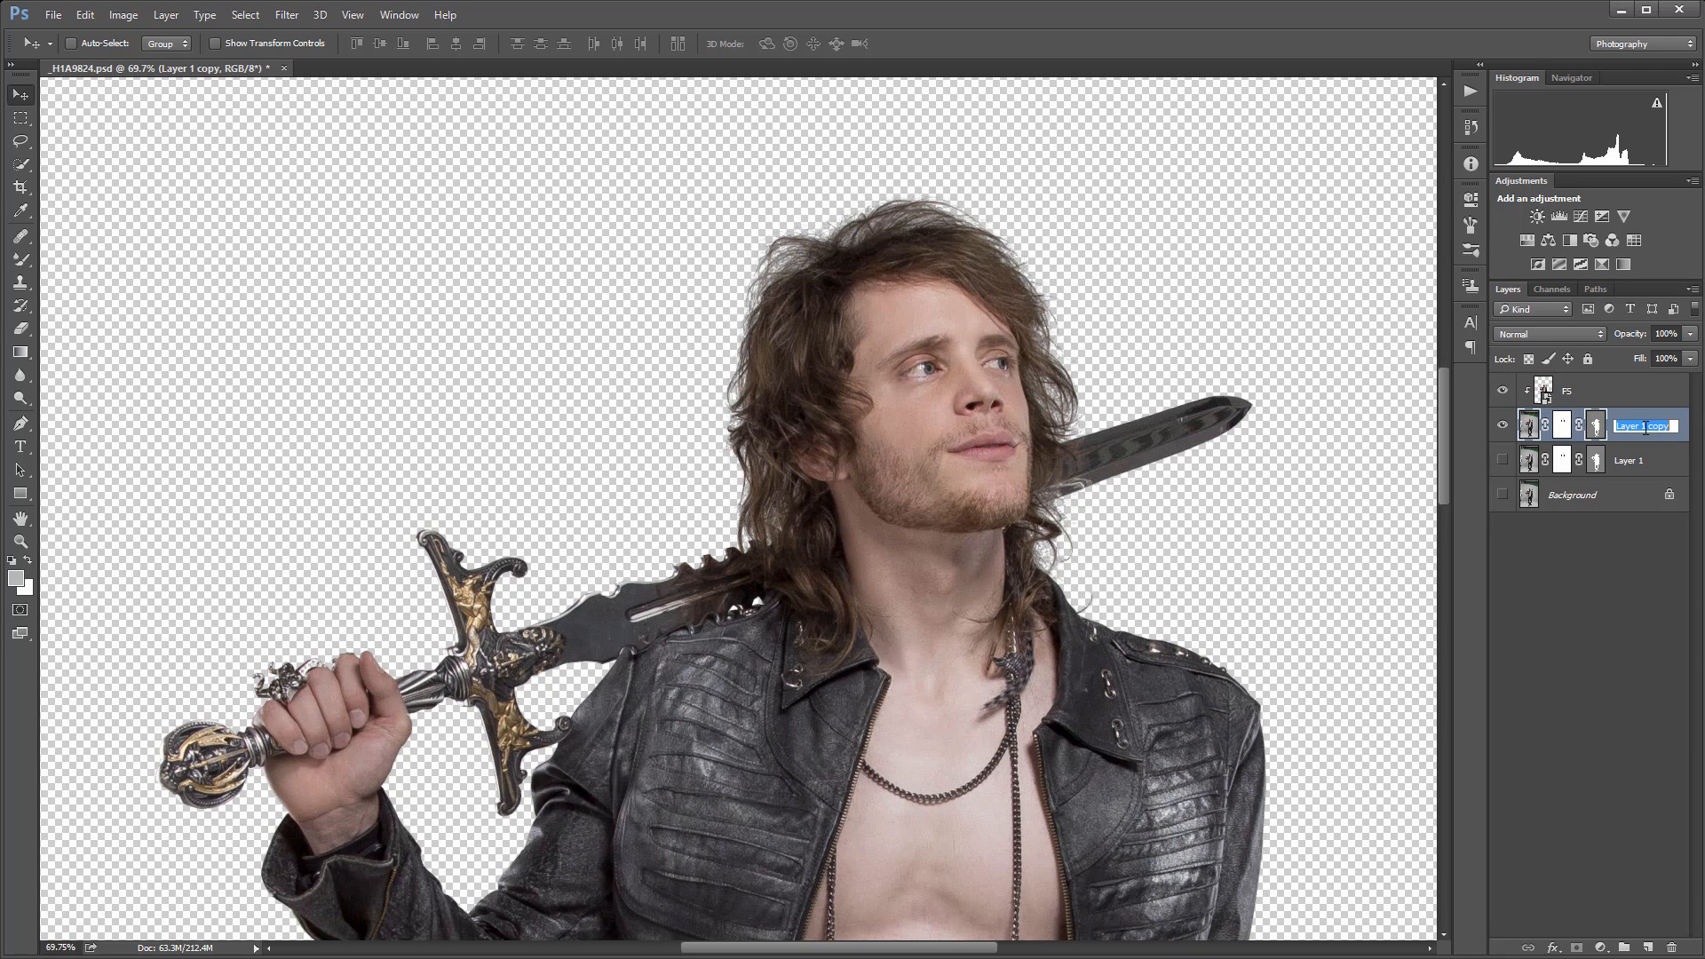
pyautogui.write('Ref')
pyautogui.click(1616, 392)
pyautogui.keyDown('shift'); pyautogui.click(1647, 429); pyautogui.keyUp('shift')
pyautogui.hotkey('ctrl', 'g')
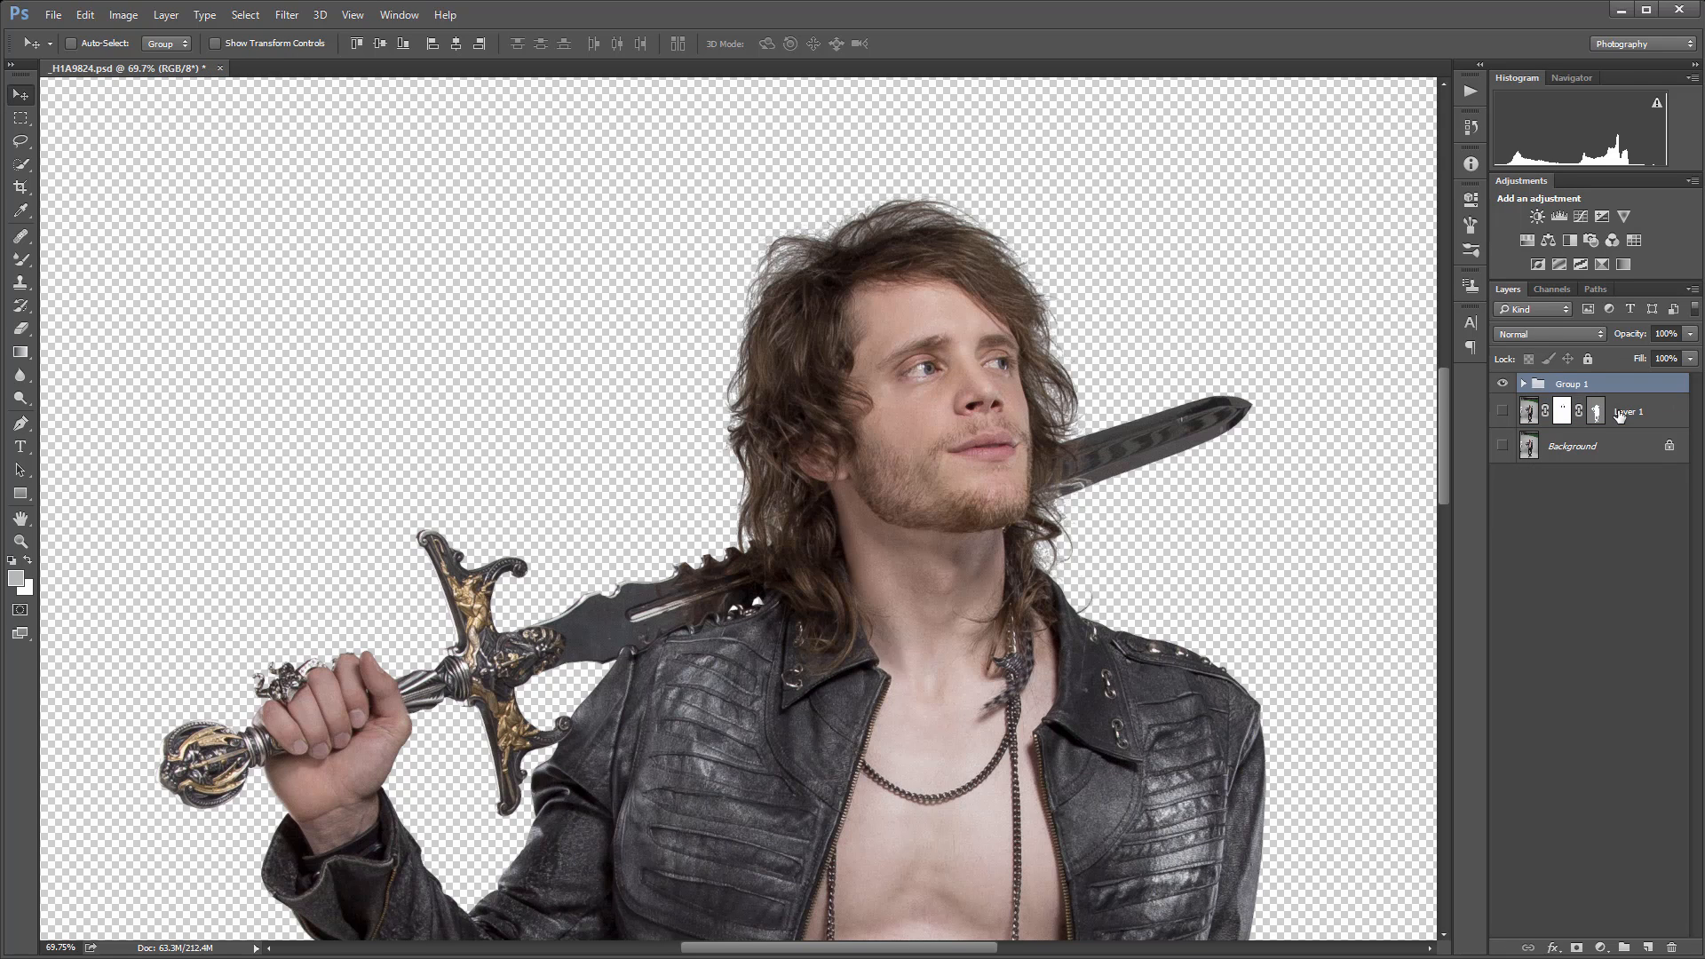
pyautogui.doubleClick(1577, 383)
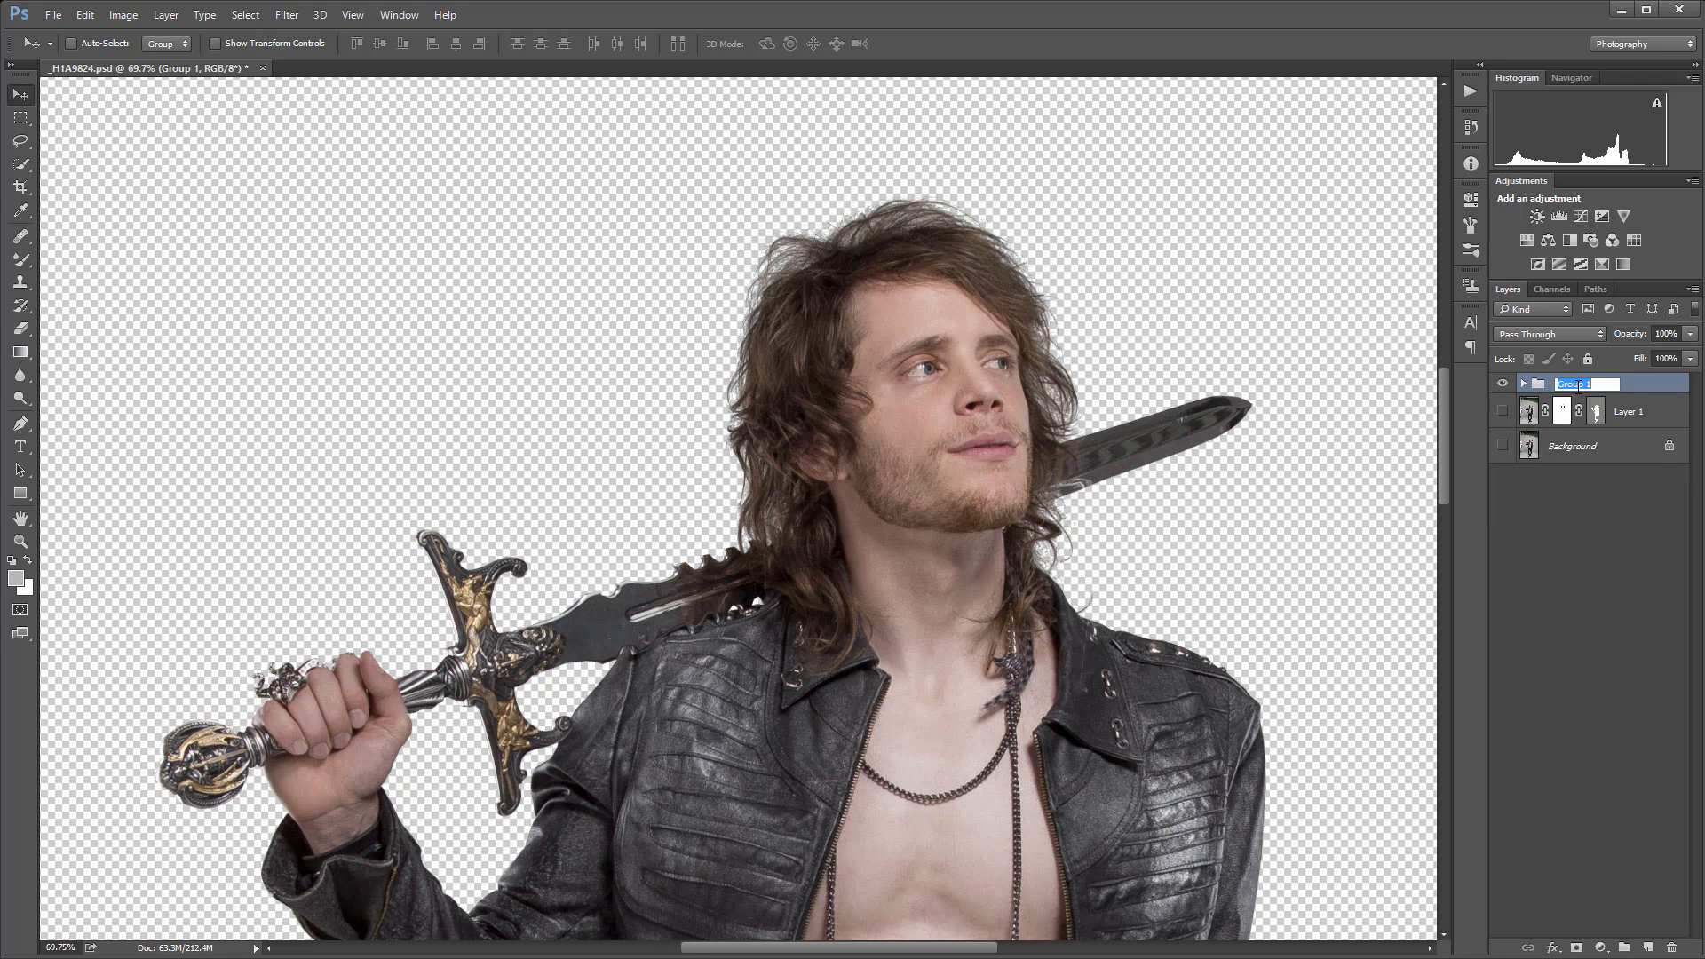
pyautogui.write('Model')
pyautogui.press('Return')
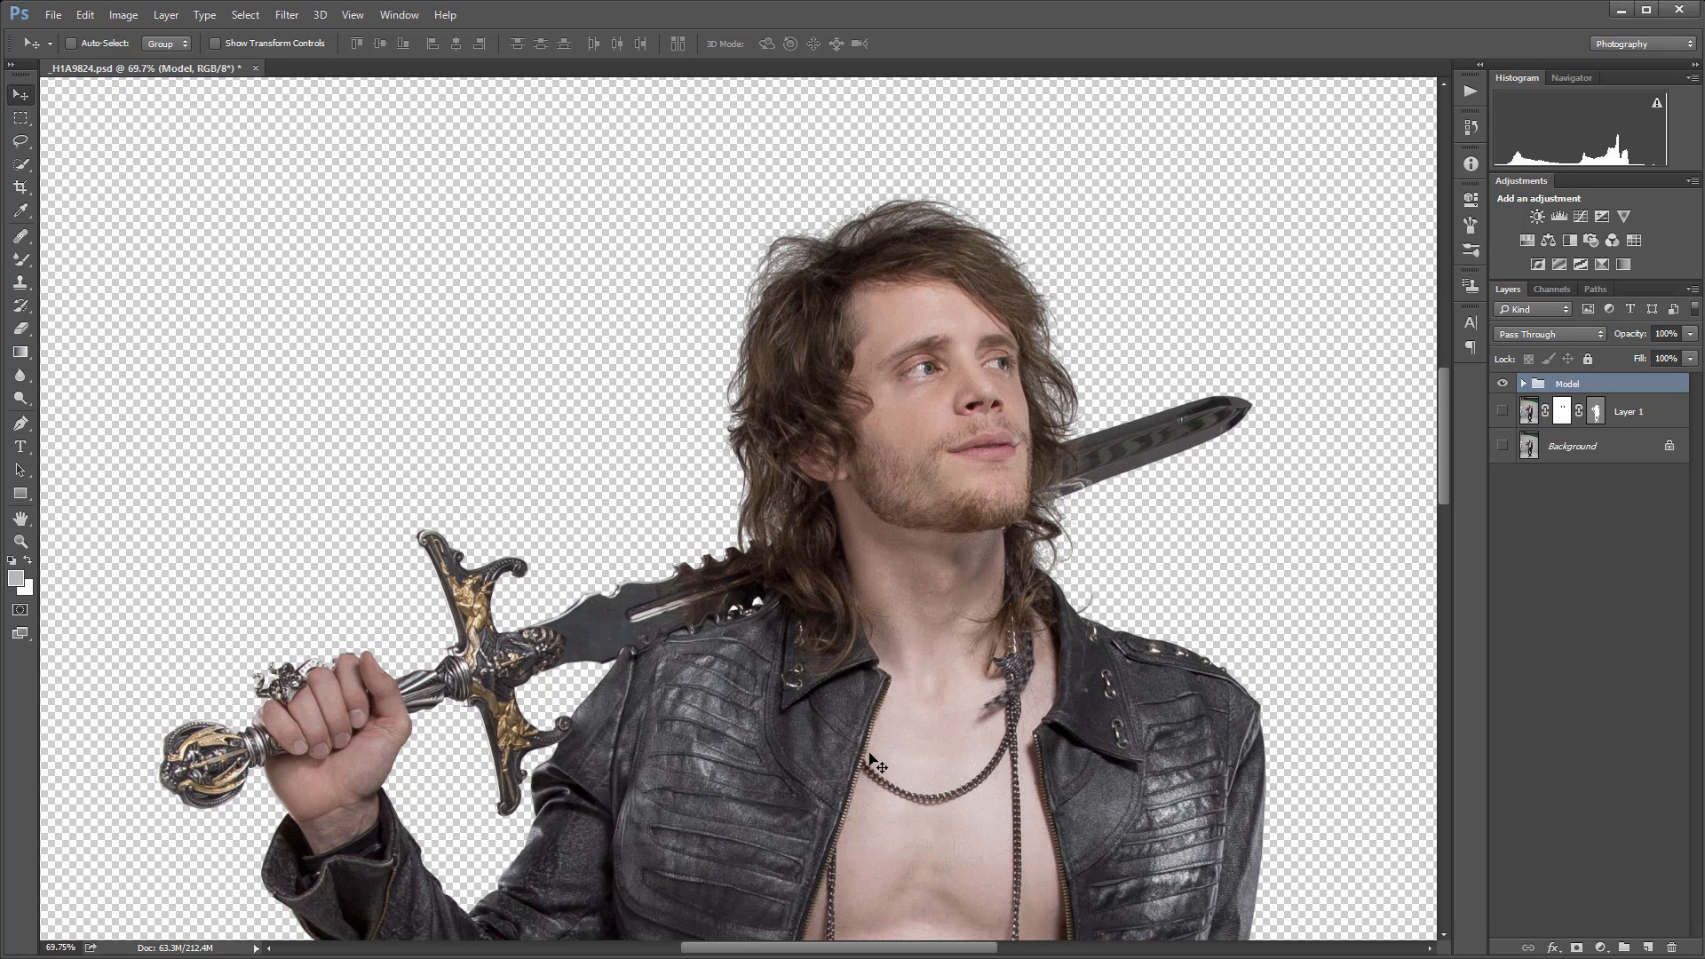
# Add a new layer named DB above the Model group and clip it to that group.
pyautogui.scroll(-4, 901, 513)
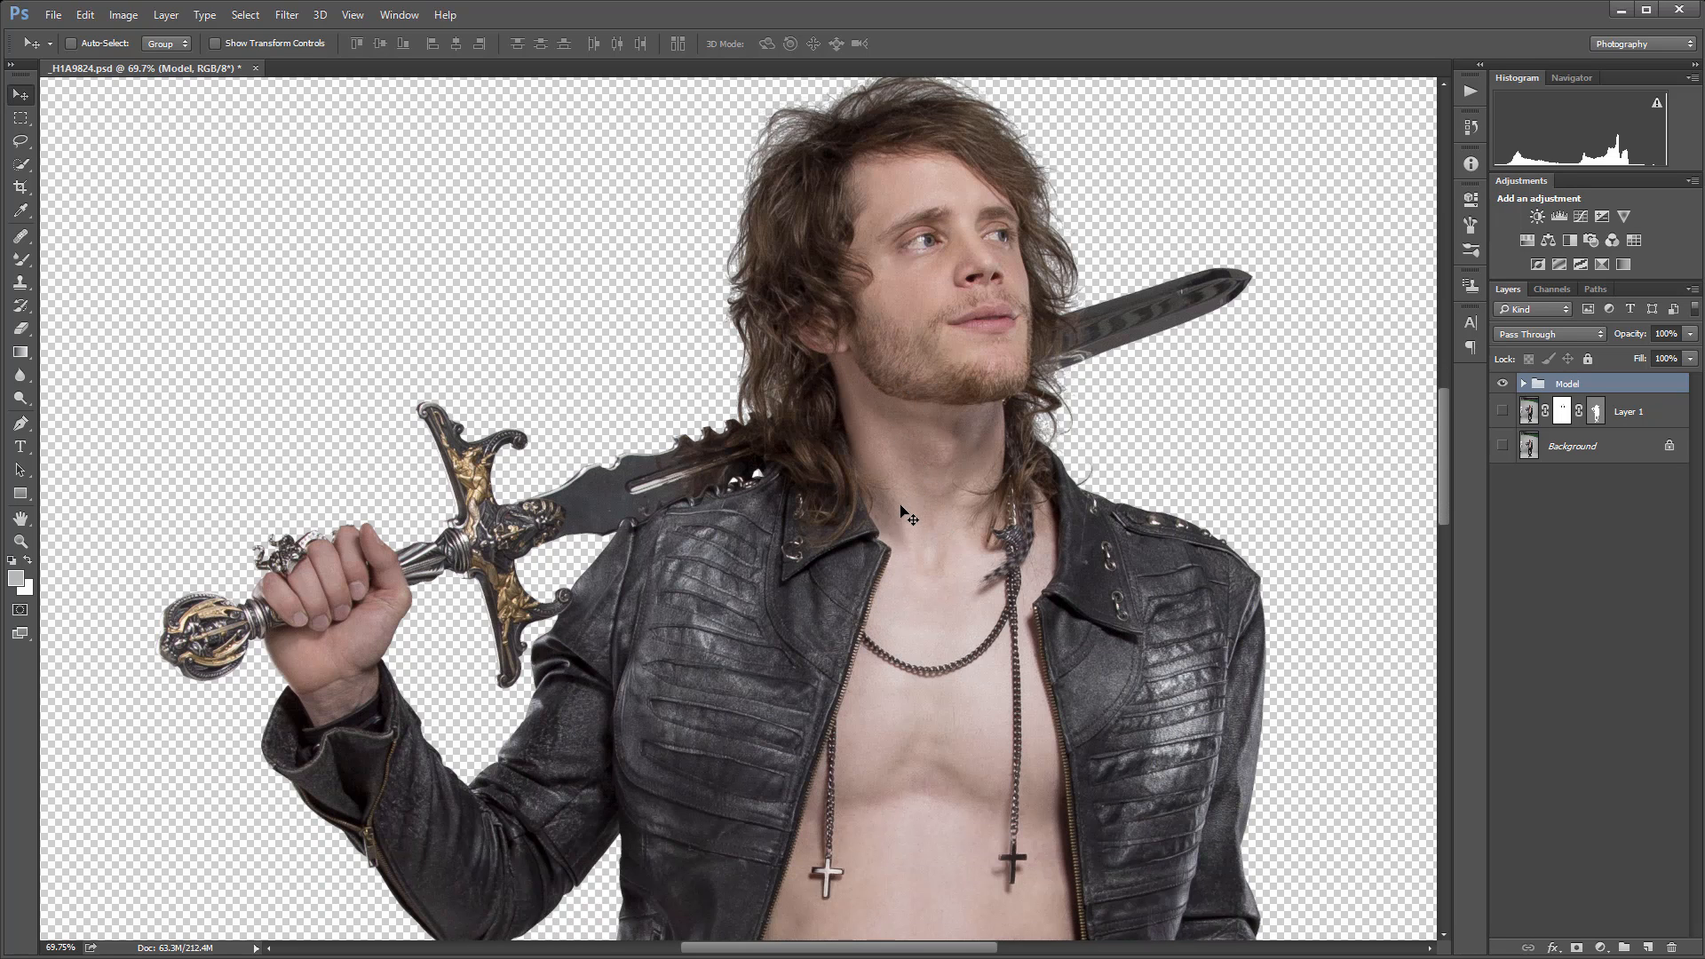
pyautogui.scroll(4, 901, 517)
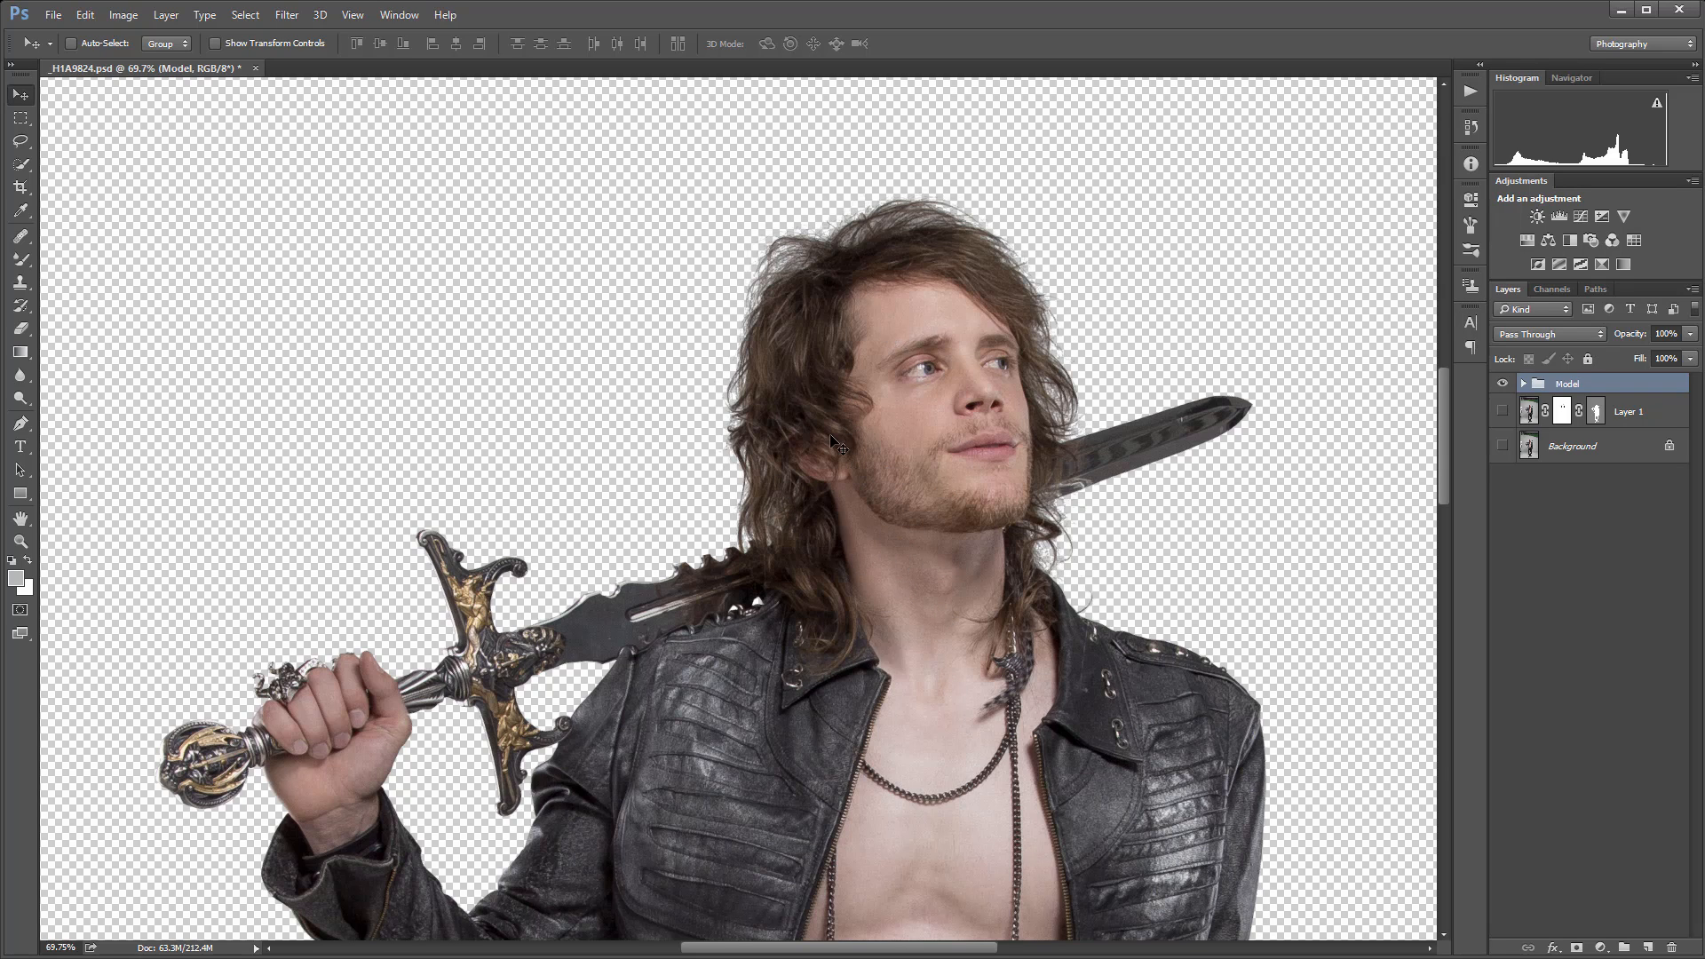
pyautogui.click(1647, 945)
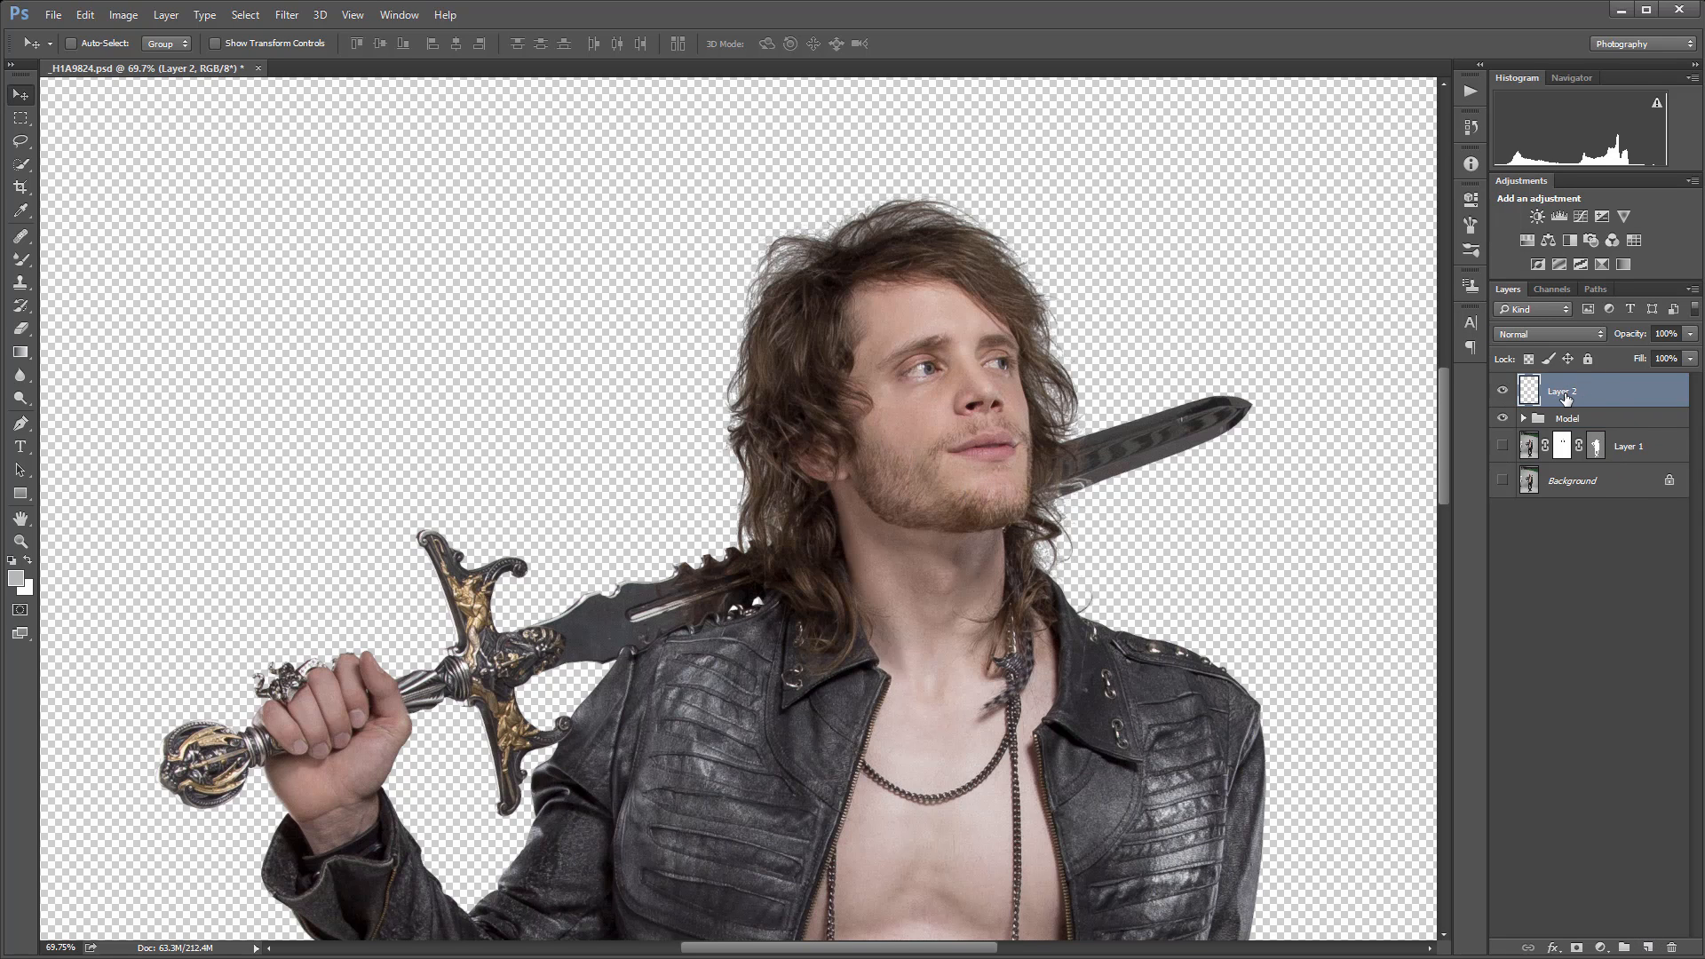
pyautogui.doubleClick(1563, 391)
pyautogui.write('DB')
pyautogui.press('Return')
pyautogui.hotkey('ctrl', 'alt', 'g')
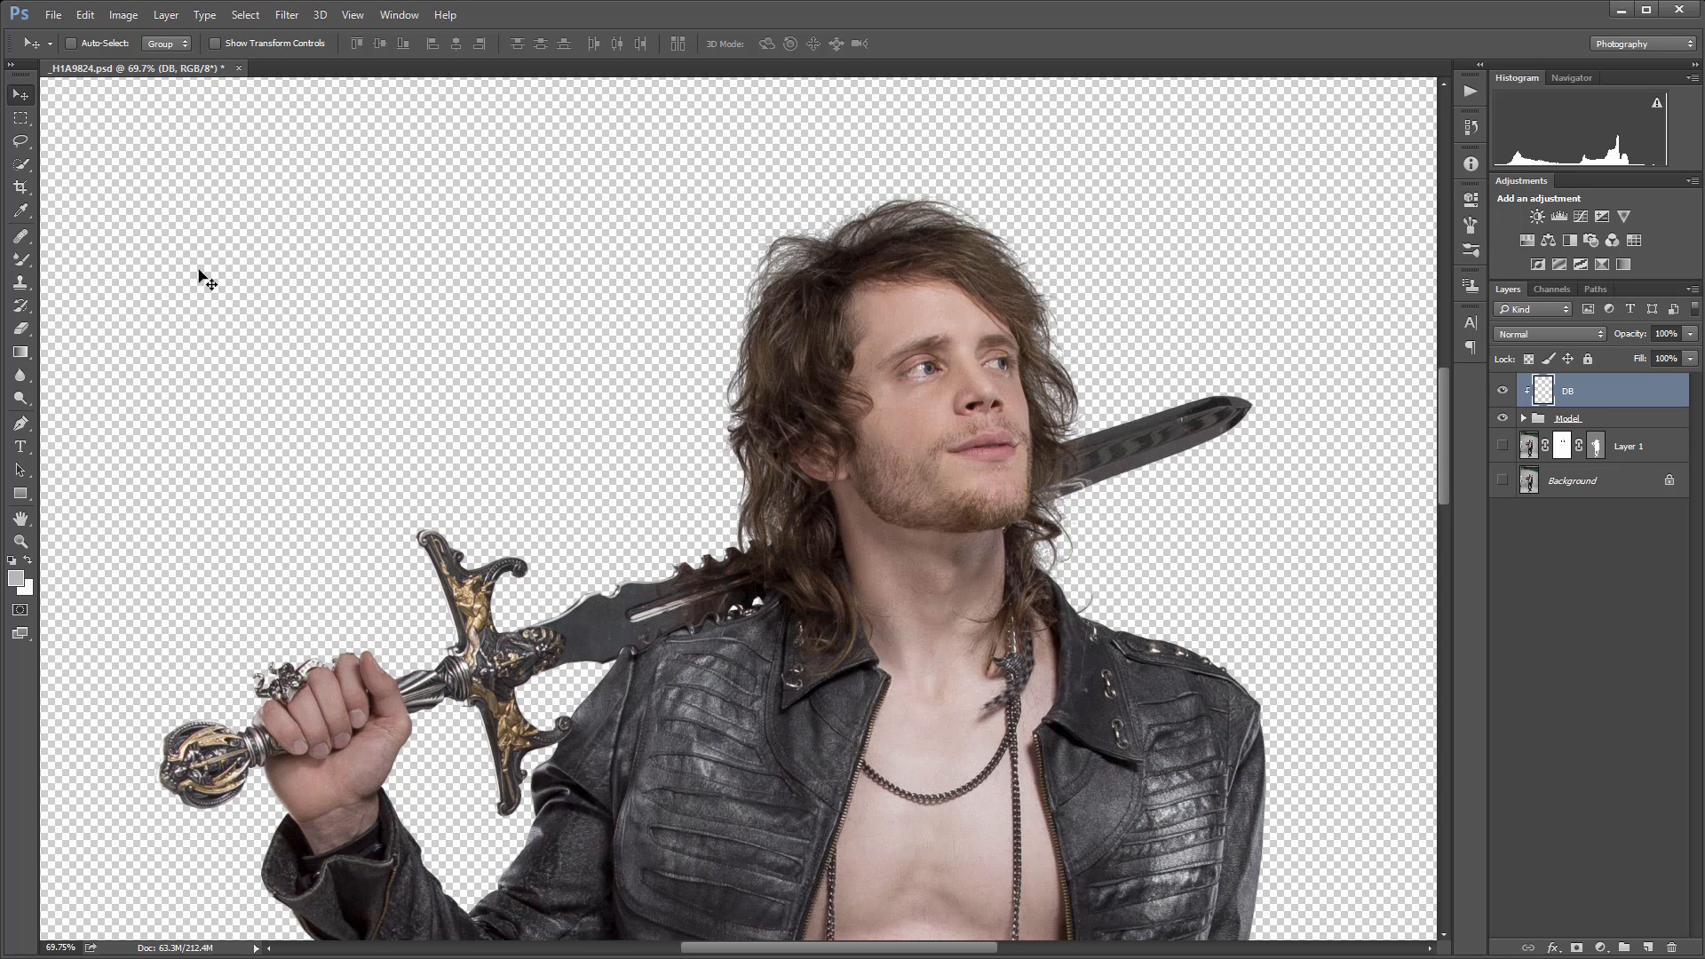
# Fill the DB layer with 50% Gray at 100% opacity and set its blend mode to Soft Light.
pyautogui.hotkey('shift', 'F5')
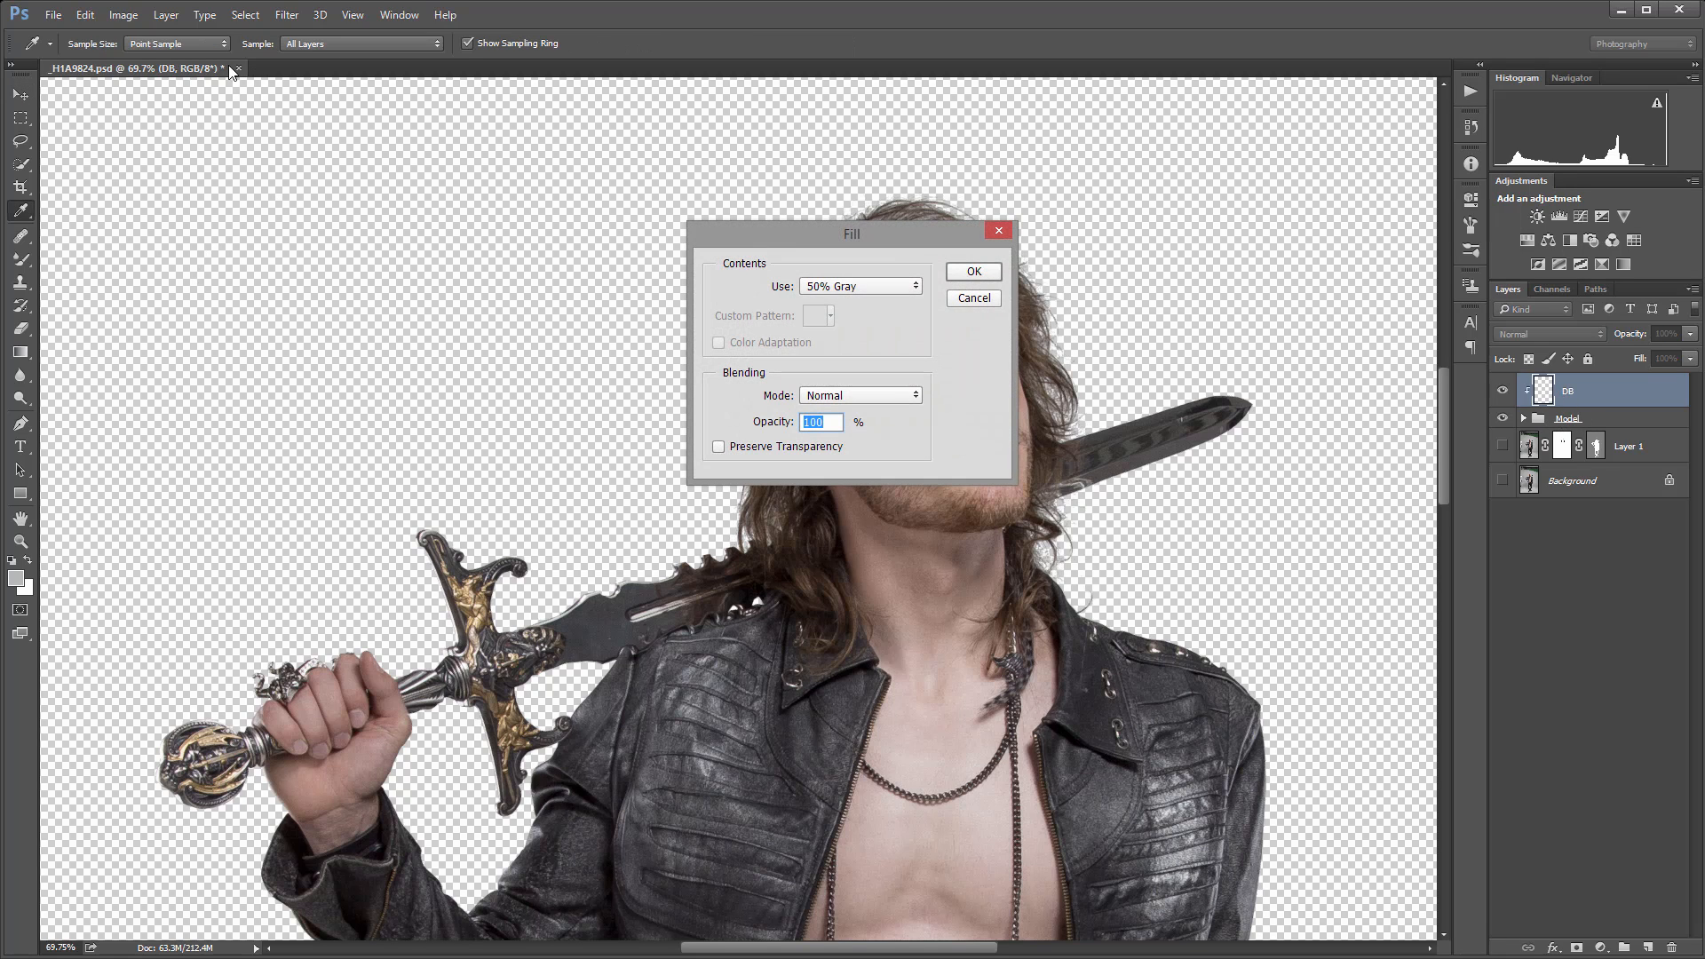
pyautogui.click(957, 270)
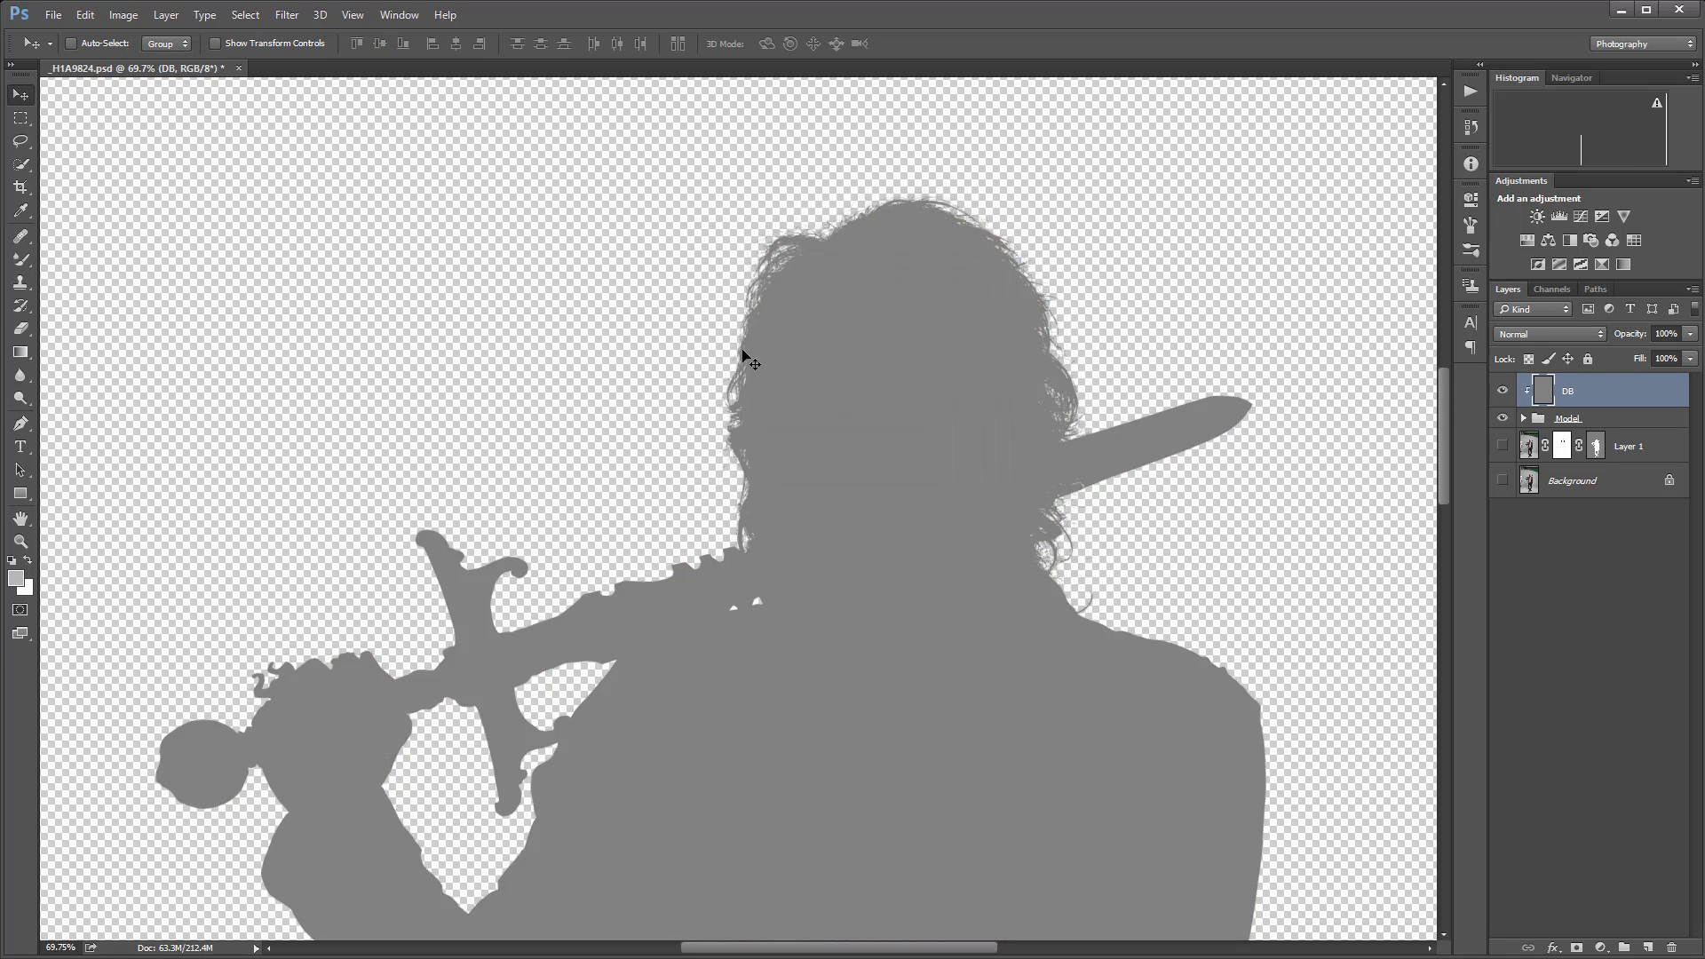
pyautogui.scroll(-3, 808, 336)
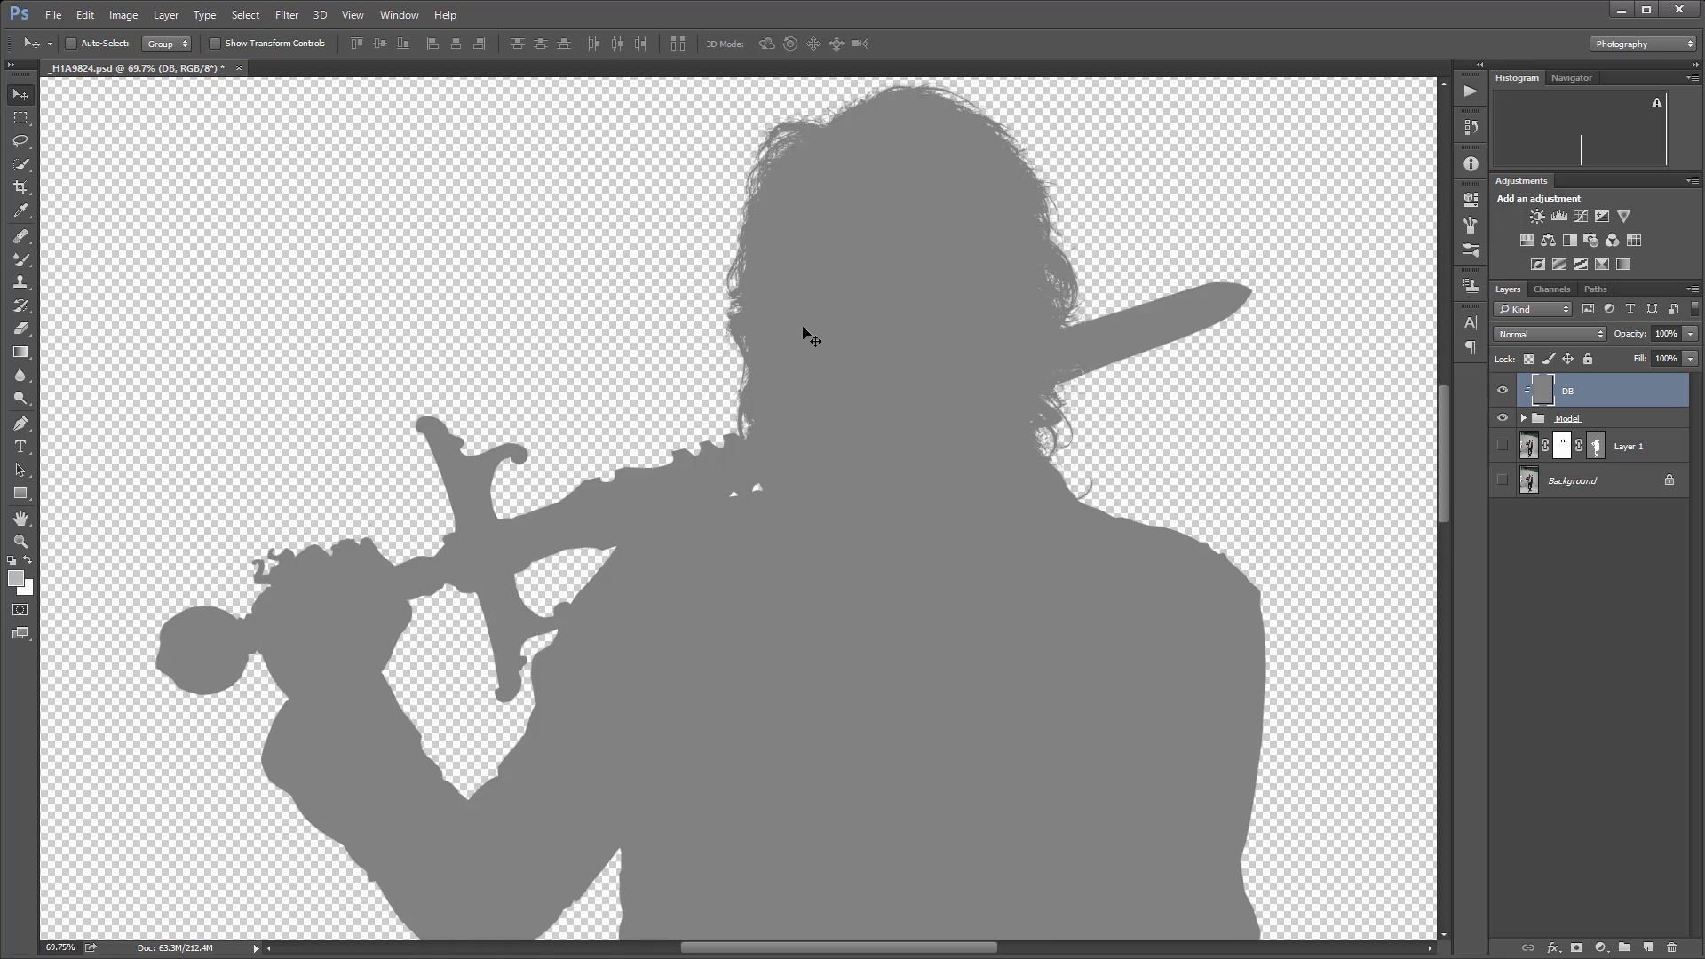
pyautogui.scroll(-3, 808, 335)
pyautogui.scroll(7, 1096, 305)
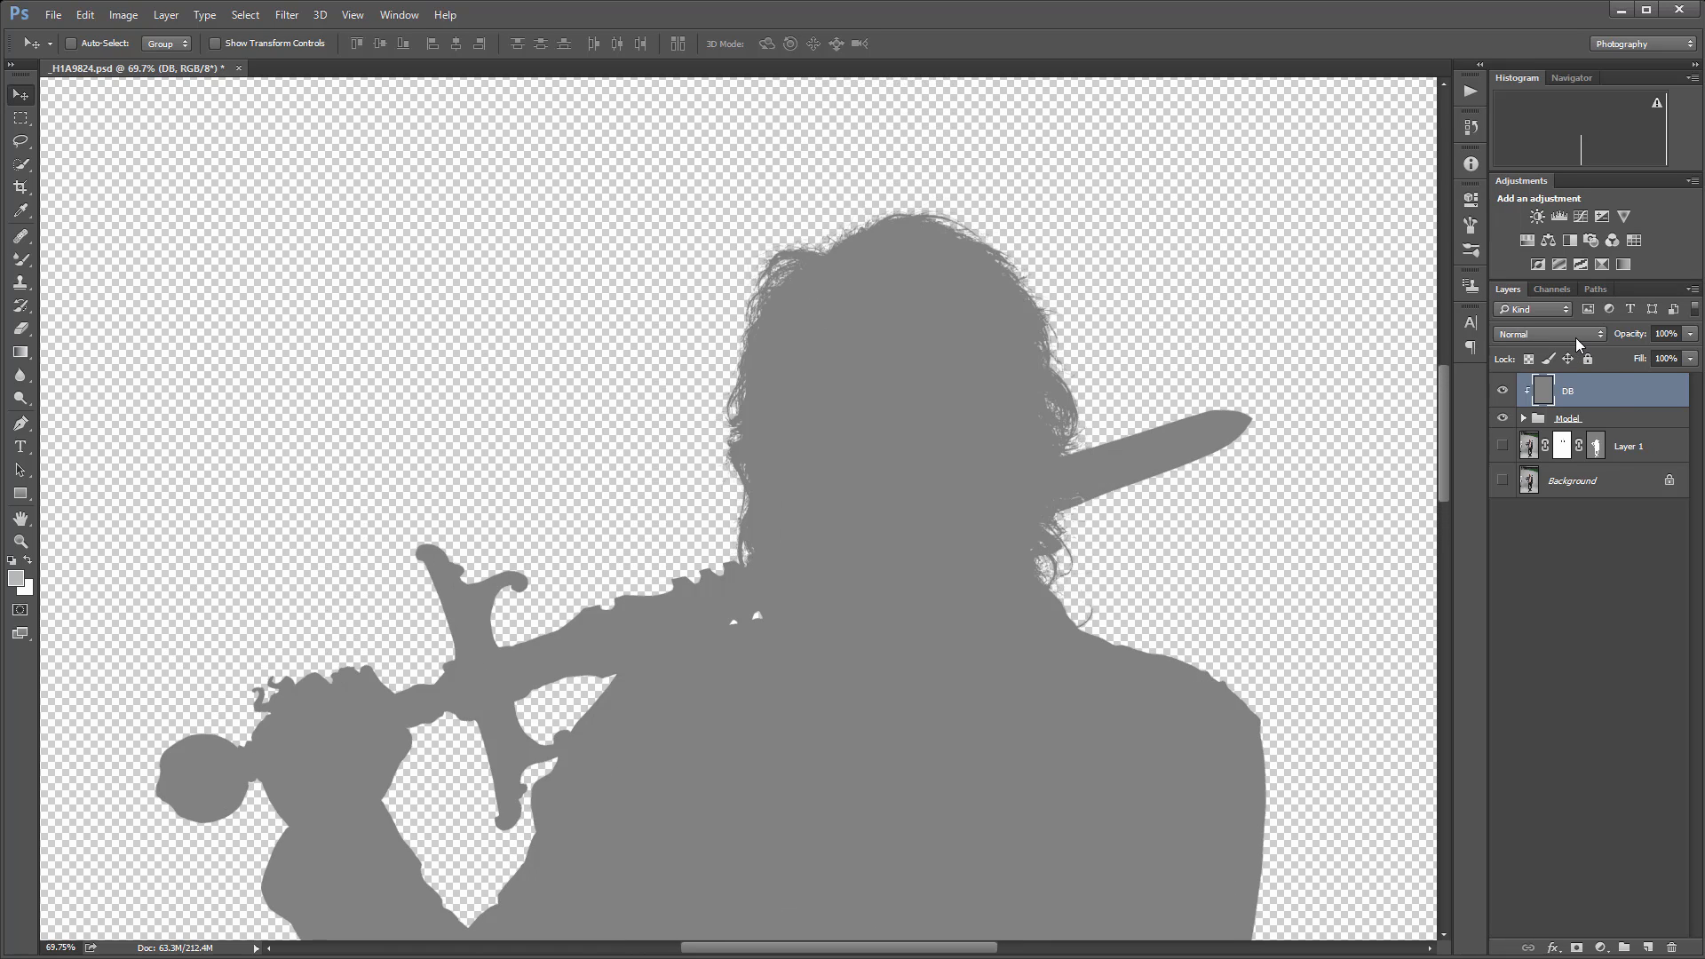
pyautogui.click(1575, 338)
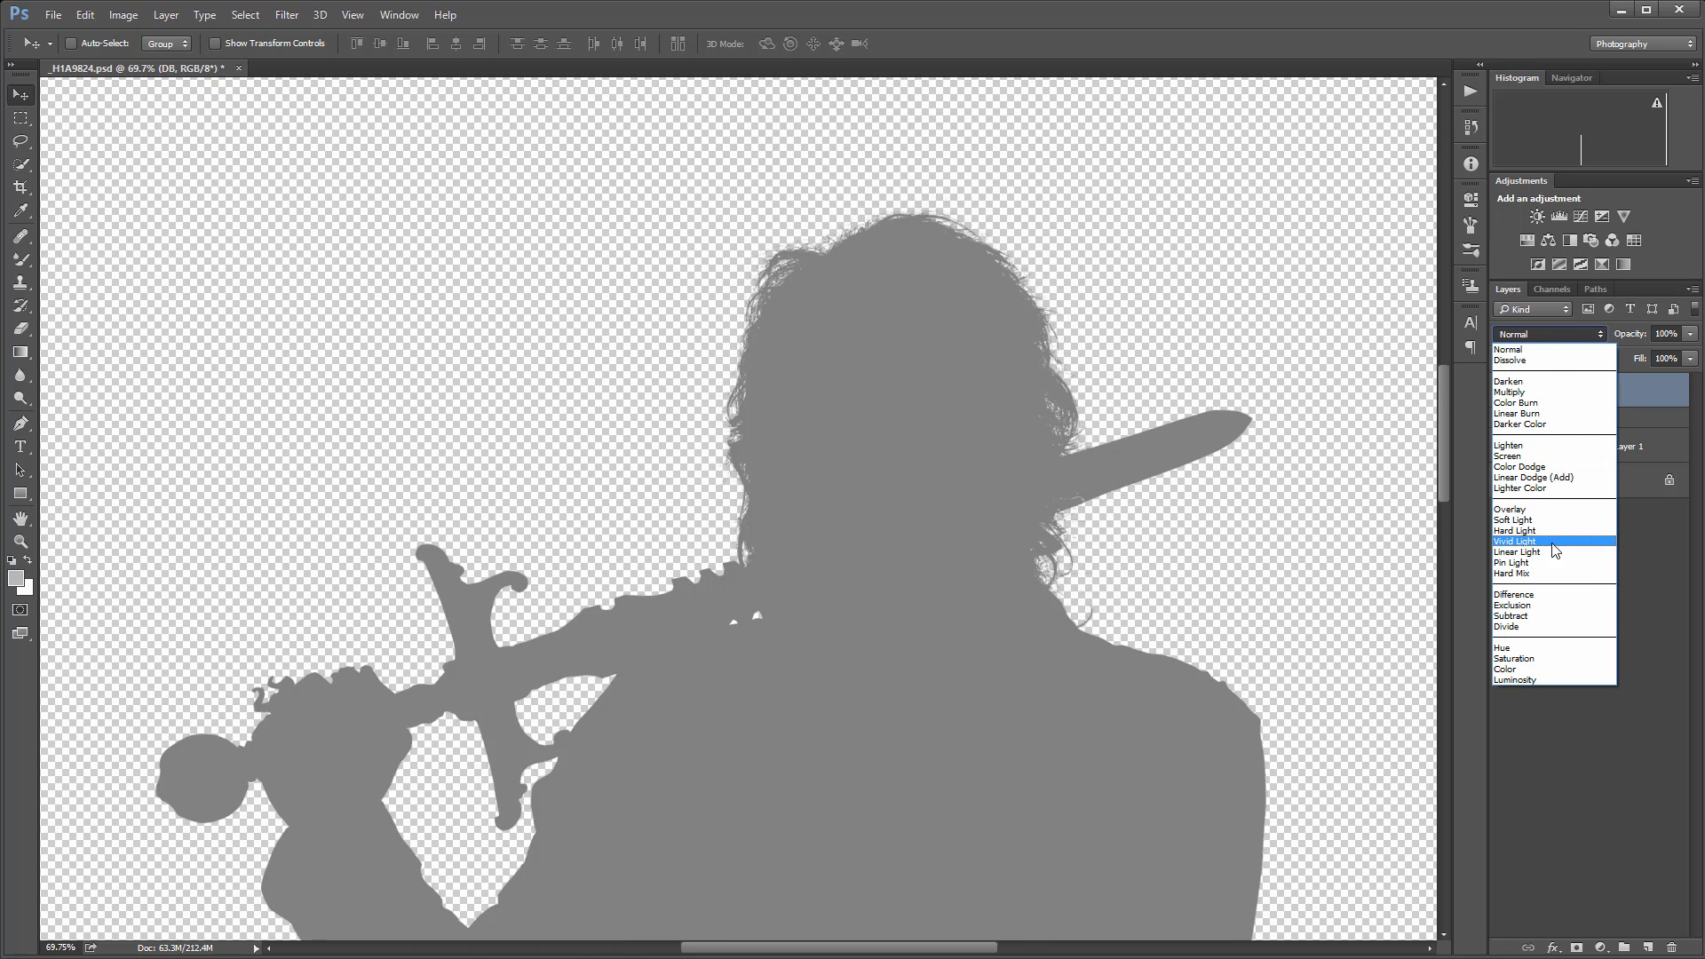
pyautogui.click(1555, 520)
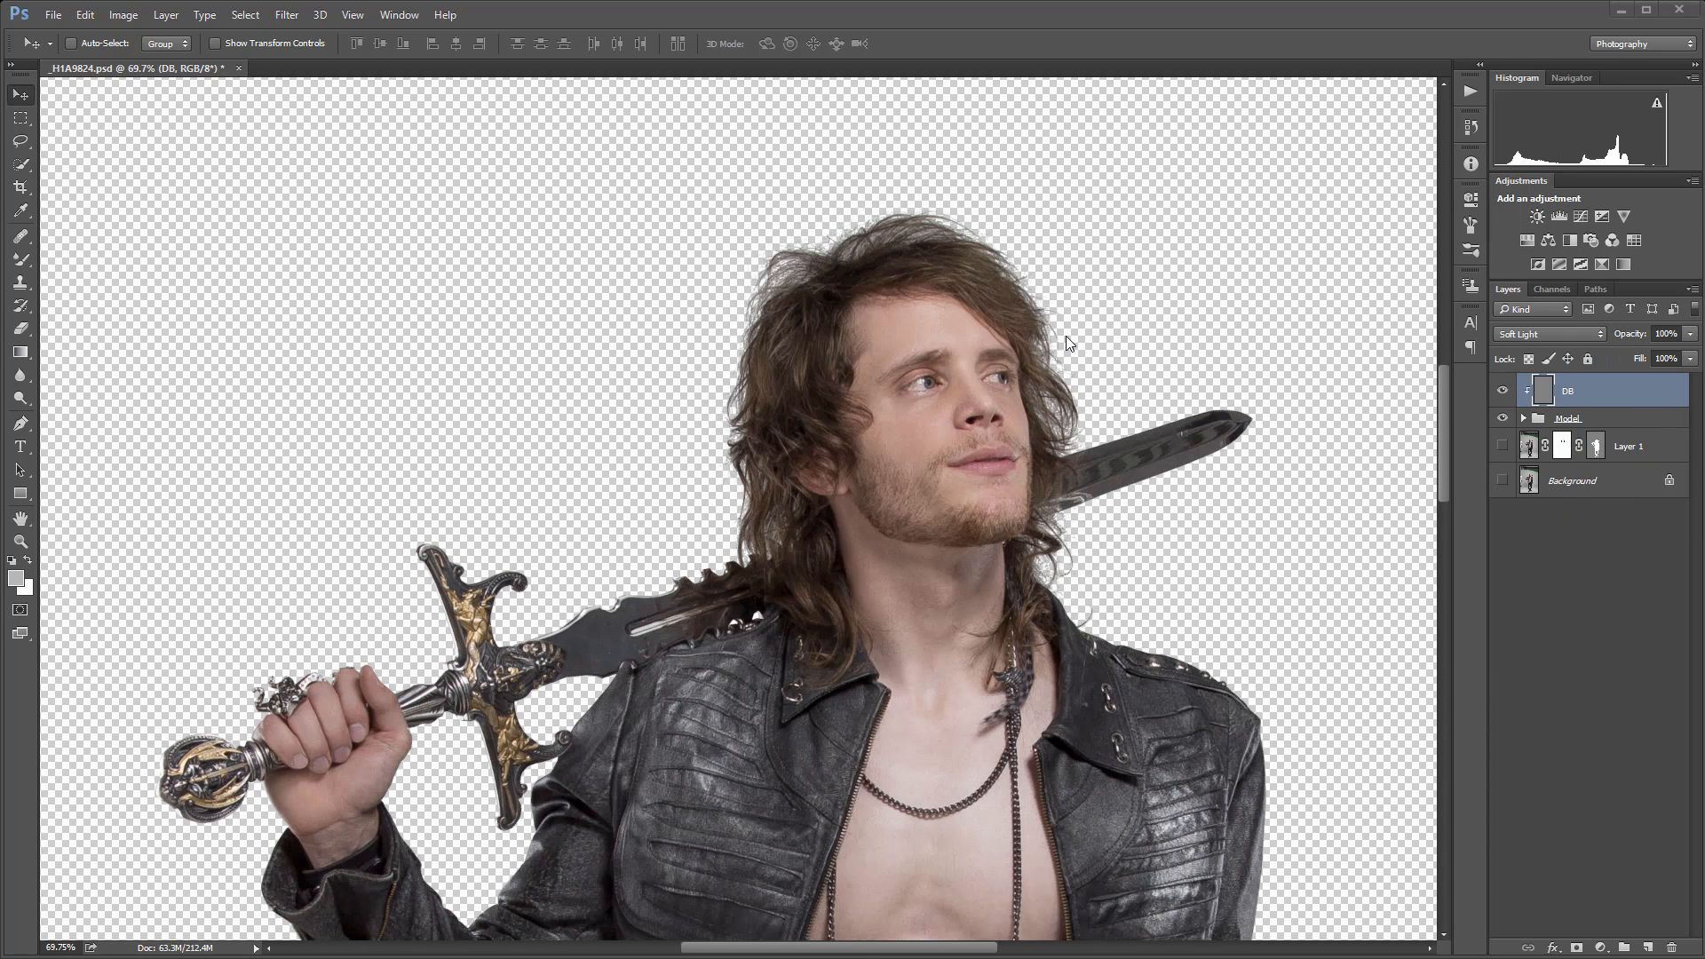
# Set up the Brush tool with the default black and white colors and a soft round tip.
pyautogui.scroll(6, 924, 398)
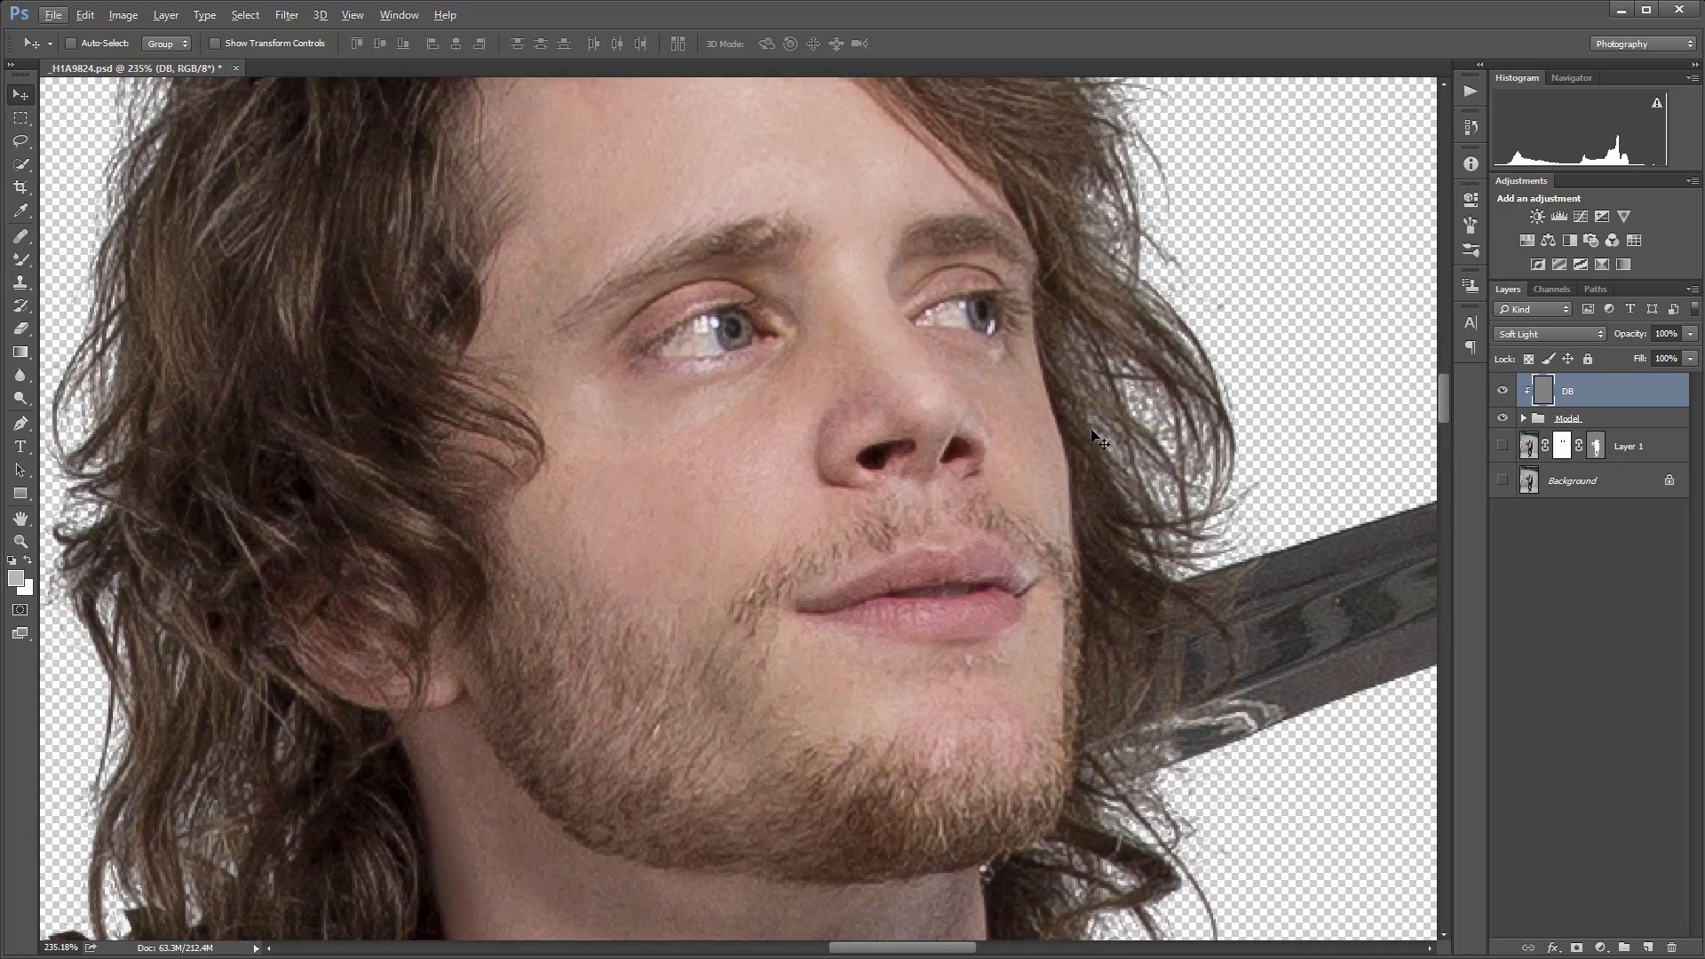
pyautogui.scroll(-2, 1091, 429)
pyautogui.scroll(-3, 1119, 417)
pyautogui.scroll(1, 1216, 395)
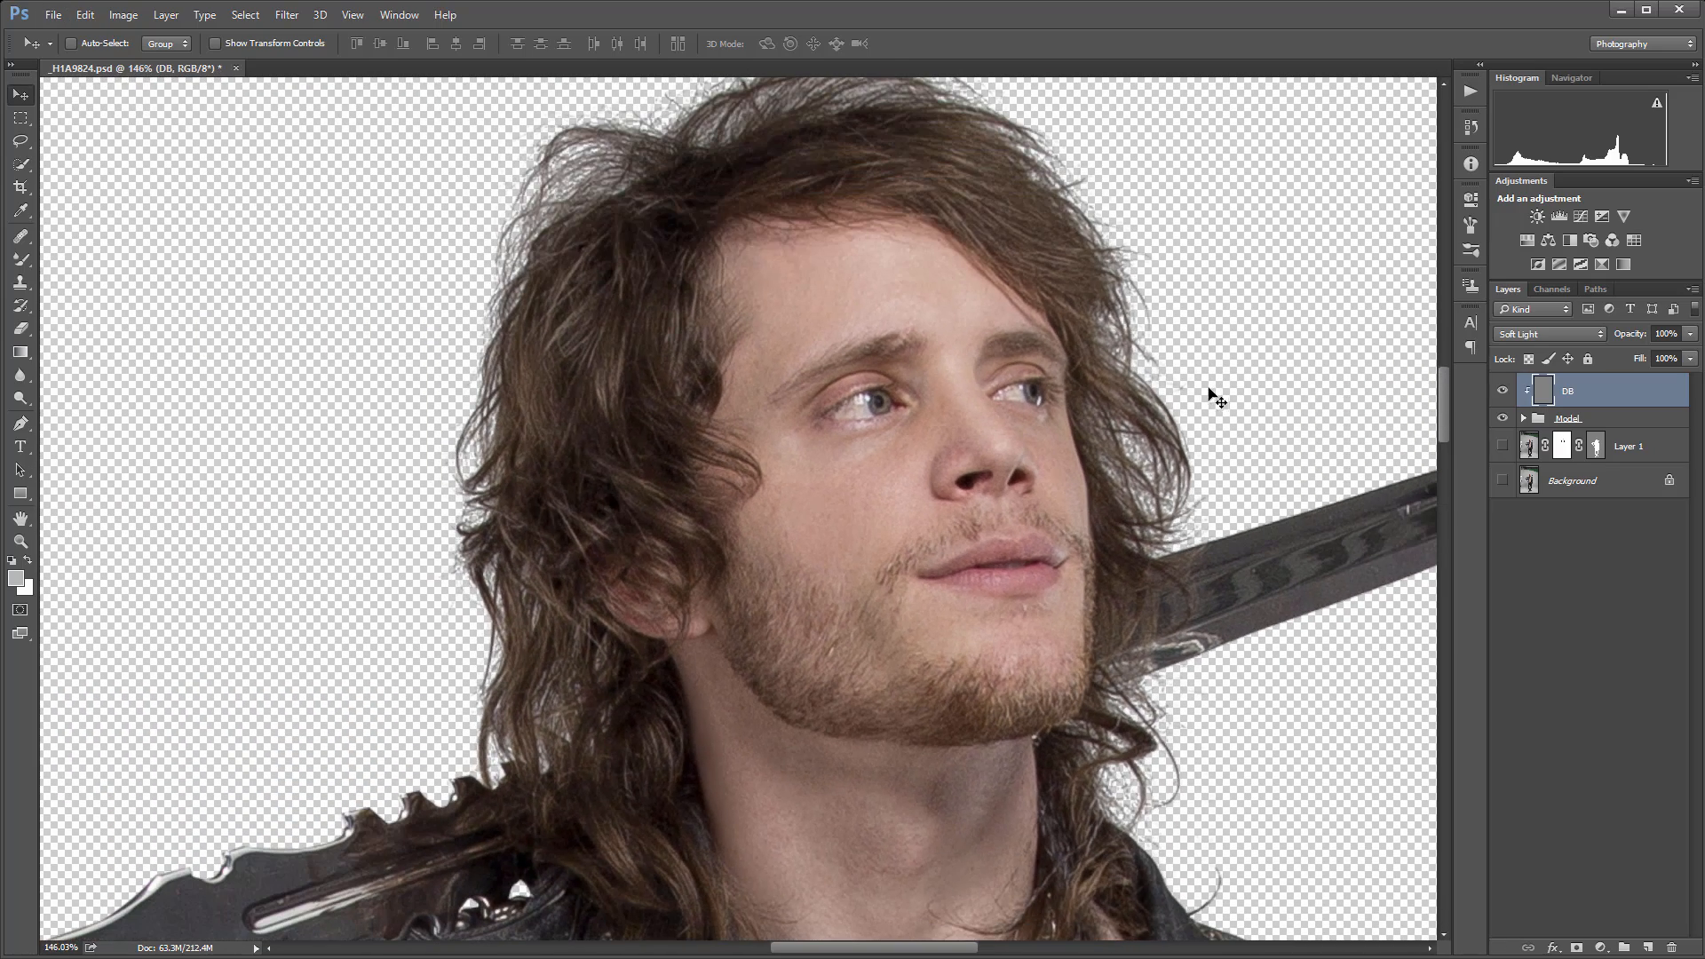
pyautogui.moveTo(1222, 410); pyautogui.dragTo(1027, 463)
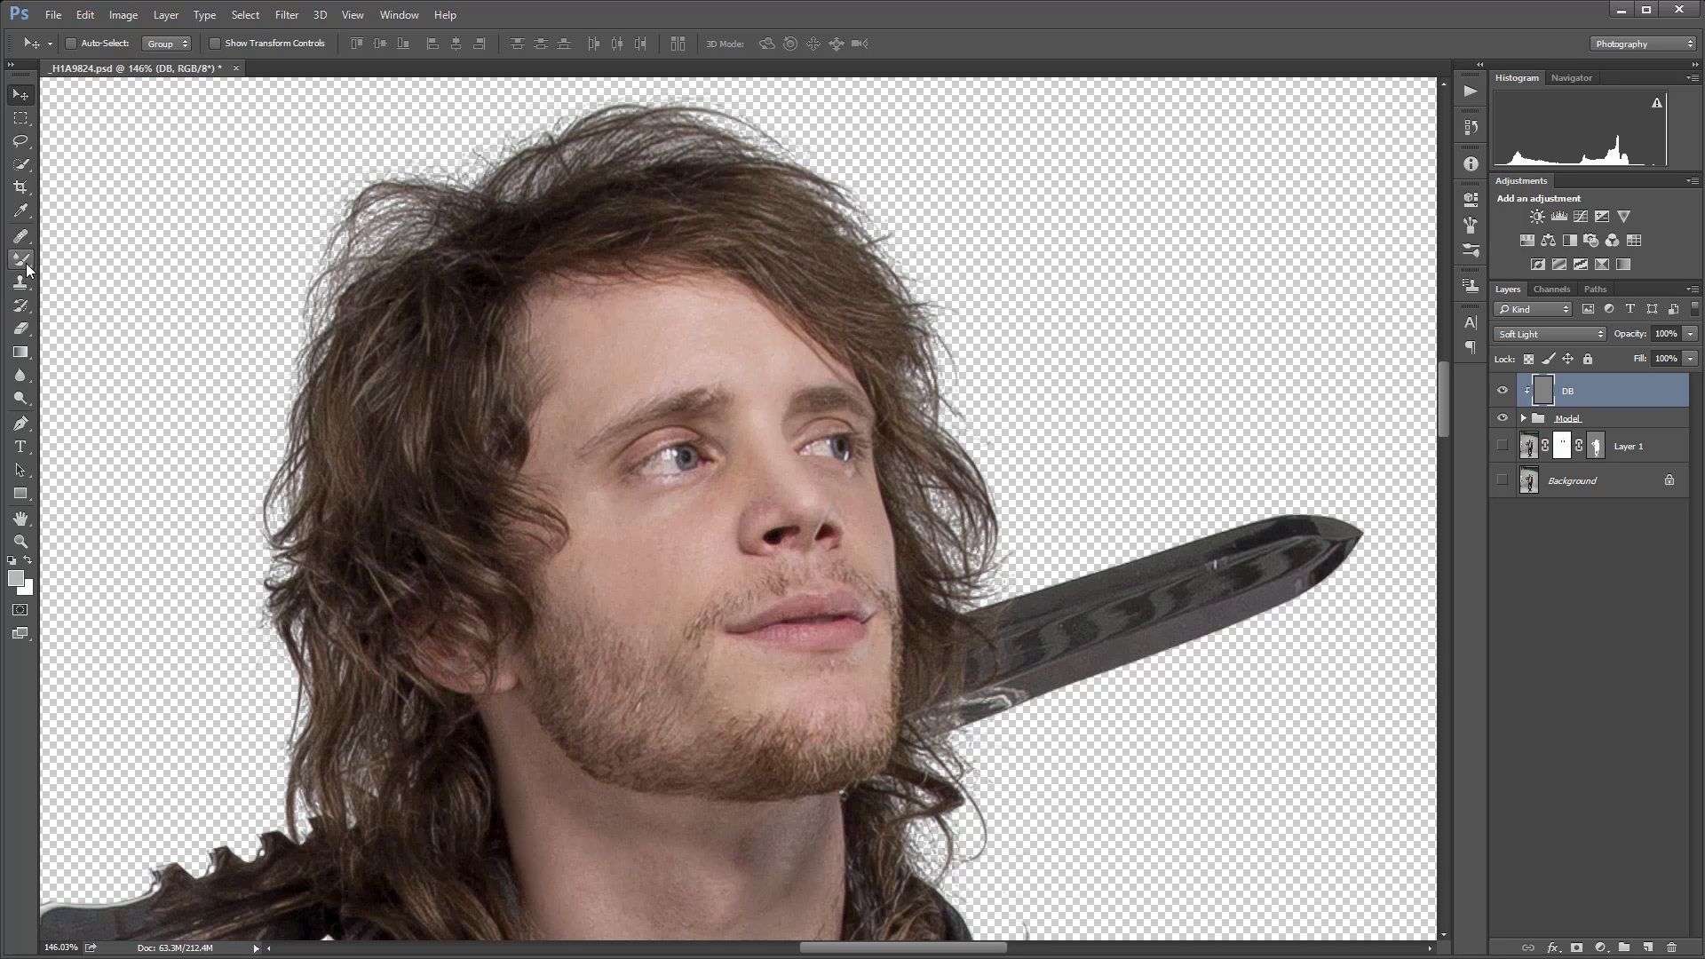
pyautogui.moveTo(27, 269); pyautogui.dragTo(124, 256)
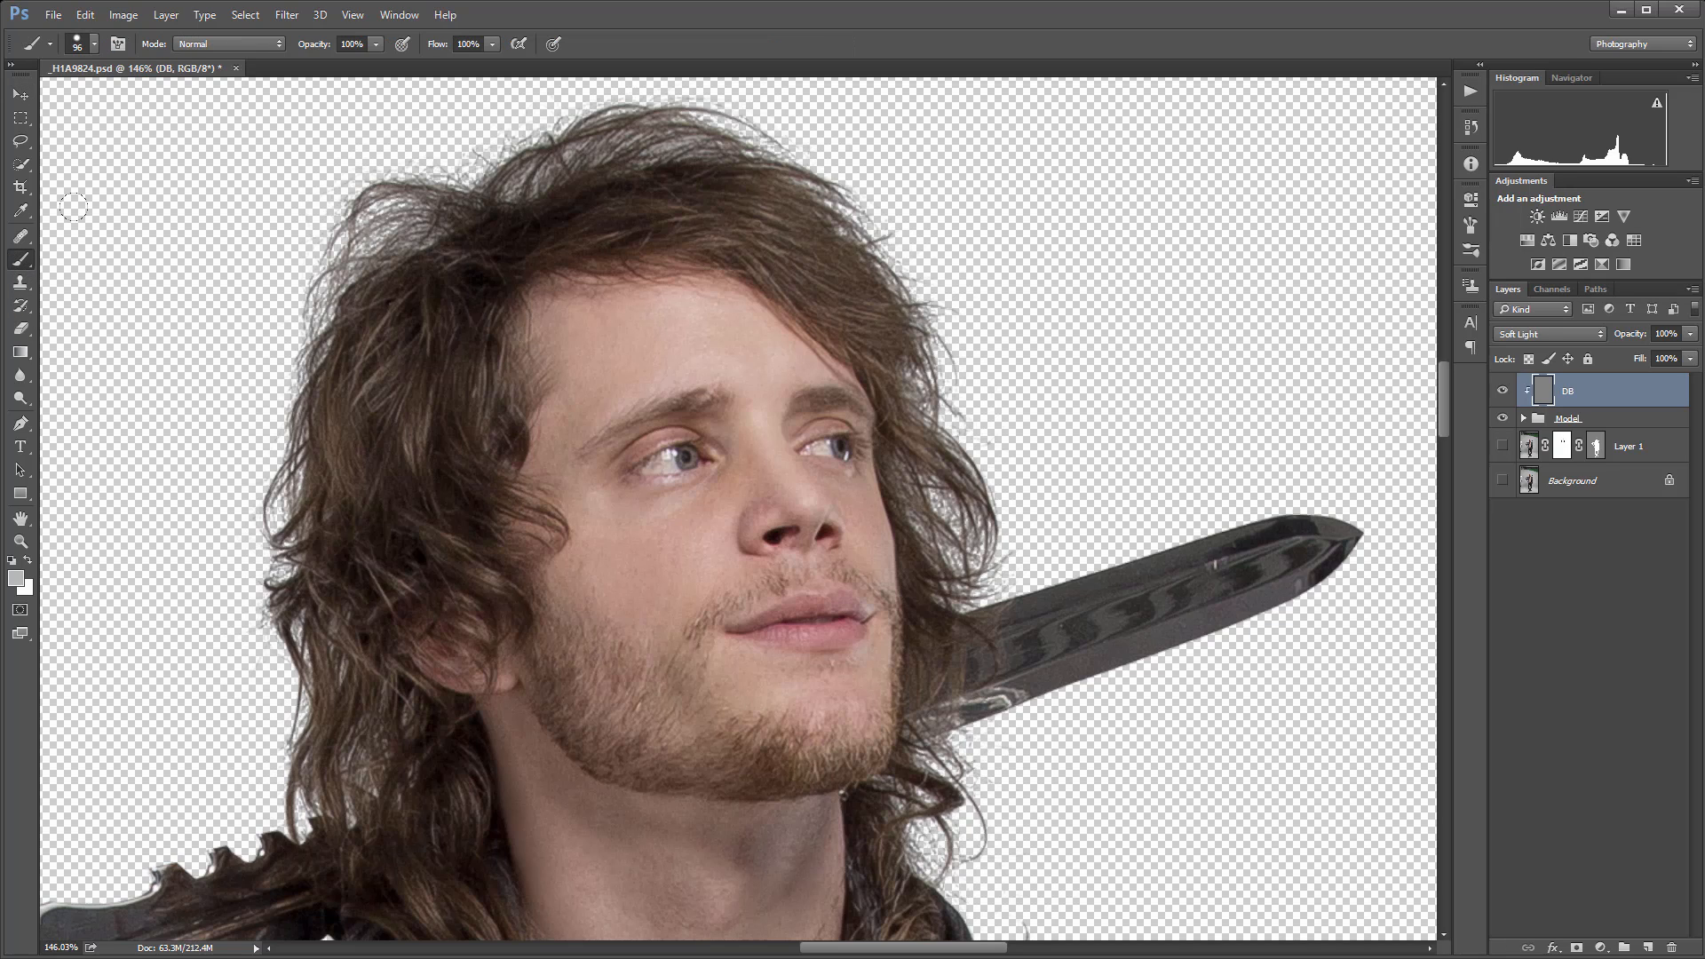
pyautogui.press('d')
pyautogui.rightClick(755, 349)
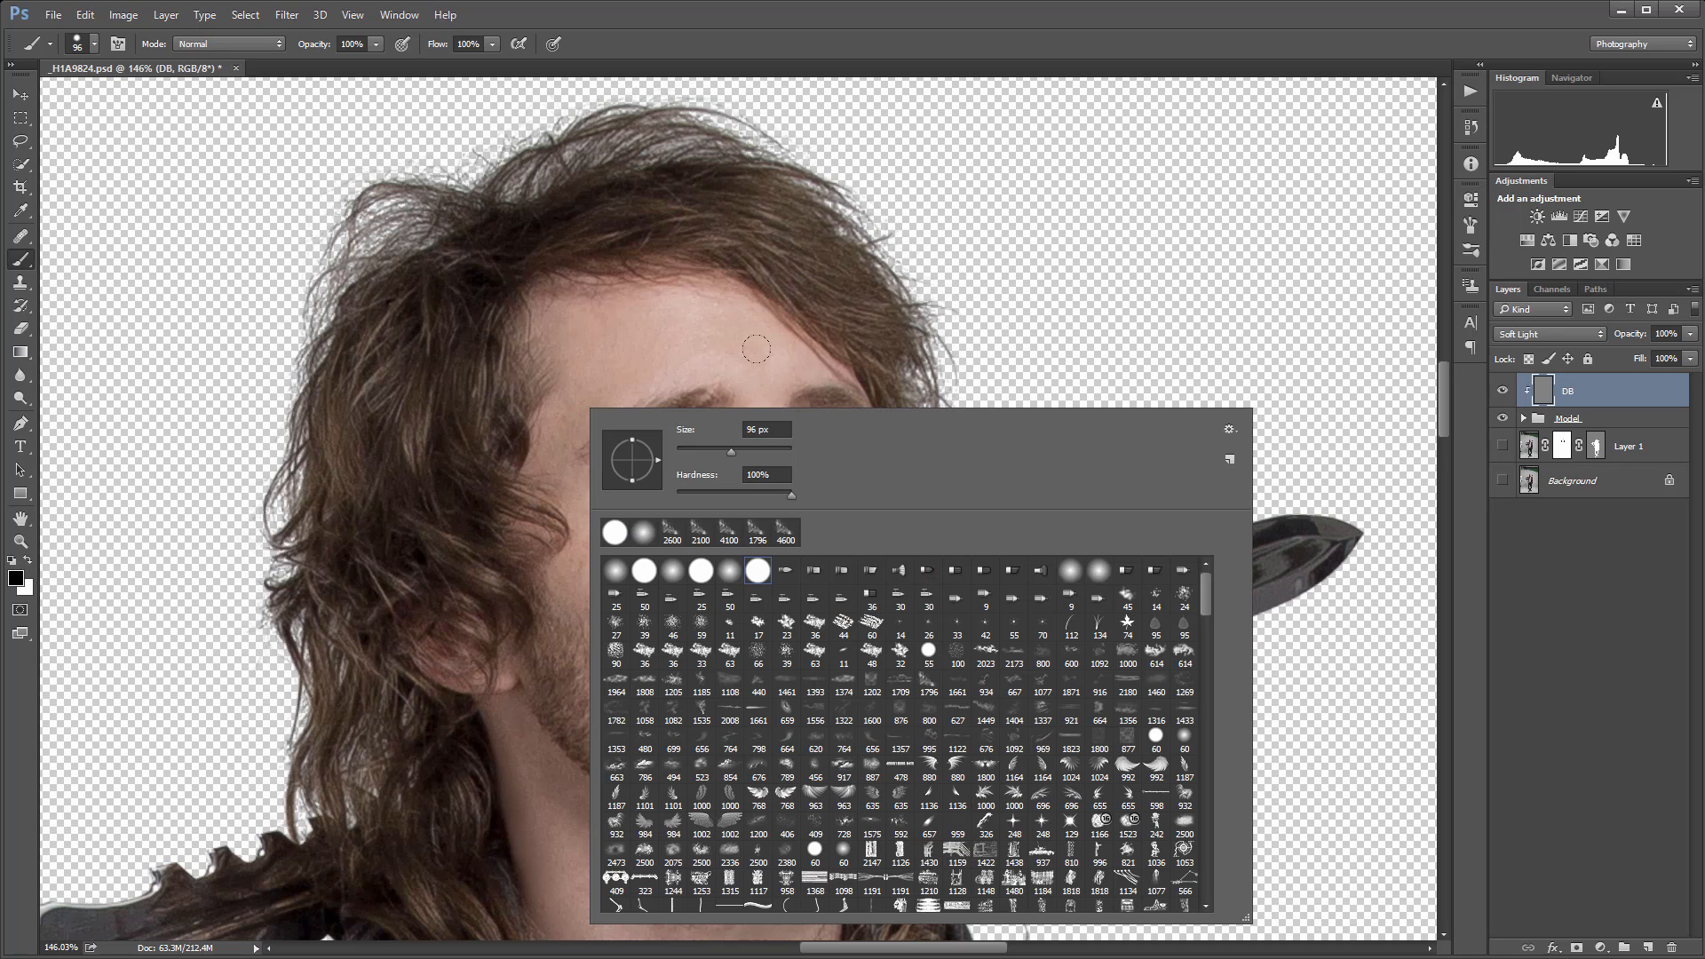
pyautogui.click(730, 571)
# Set the brush opacity to 10% and its flow to 66%.
pyautogui.click(355, 44)
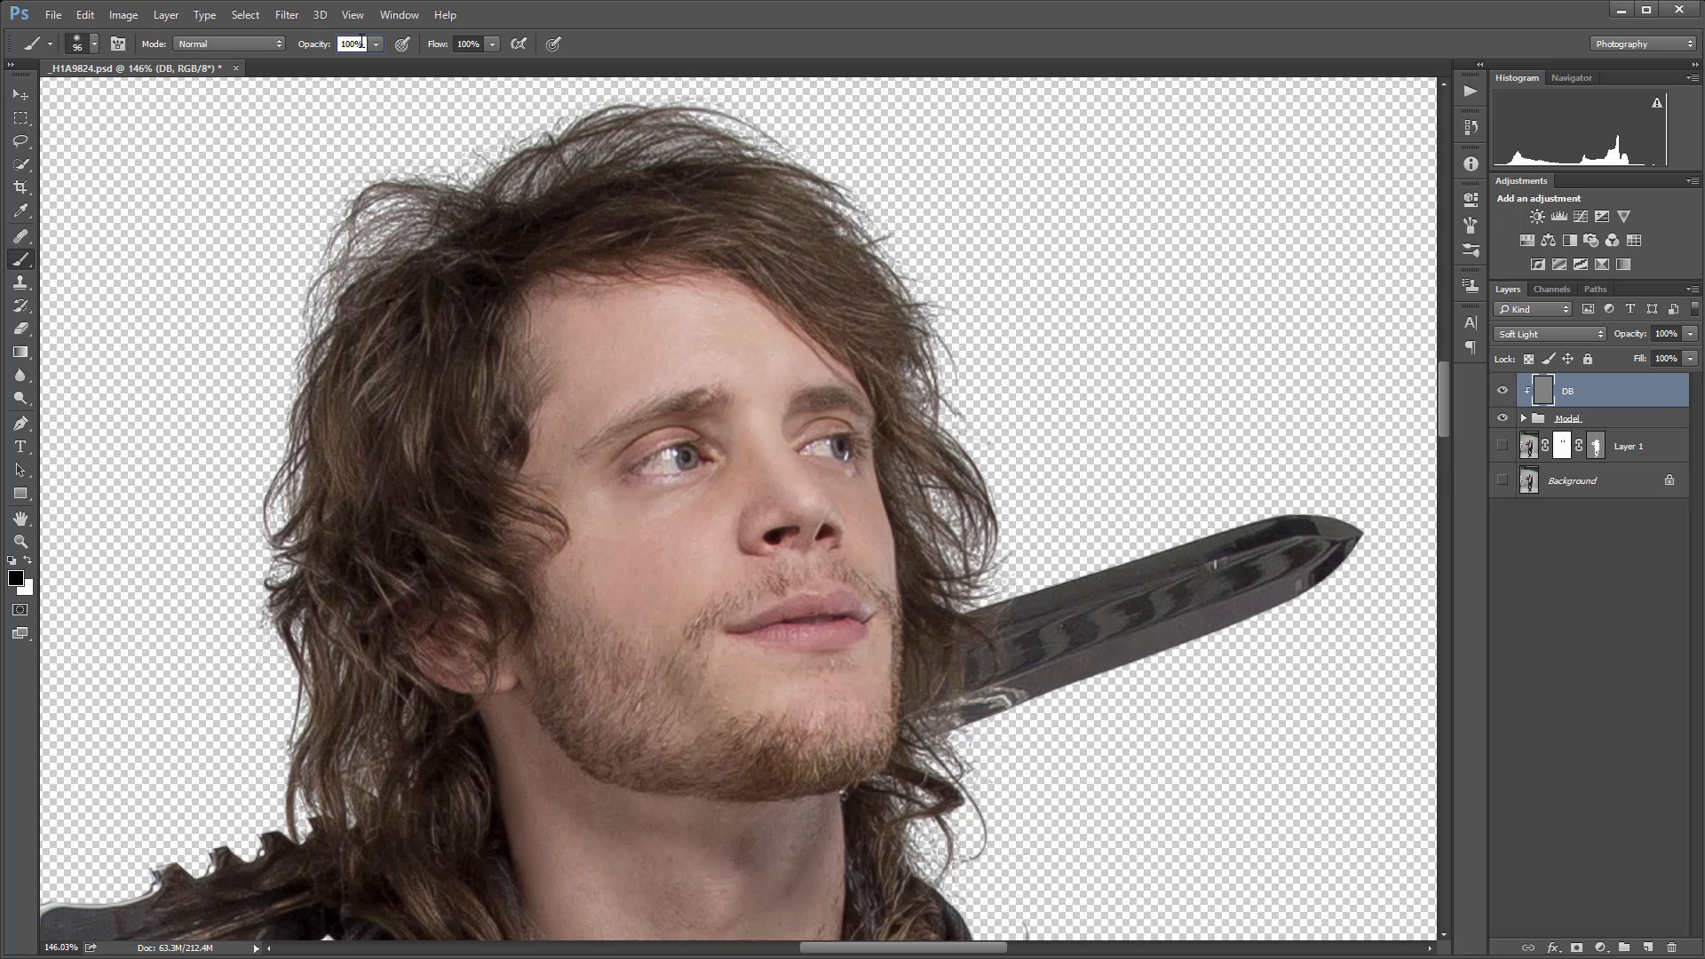
pyautogui.click(375, 44)
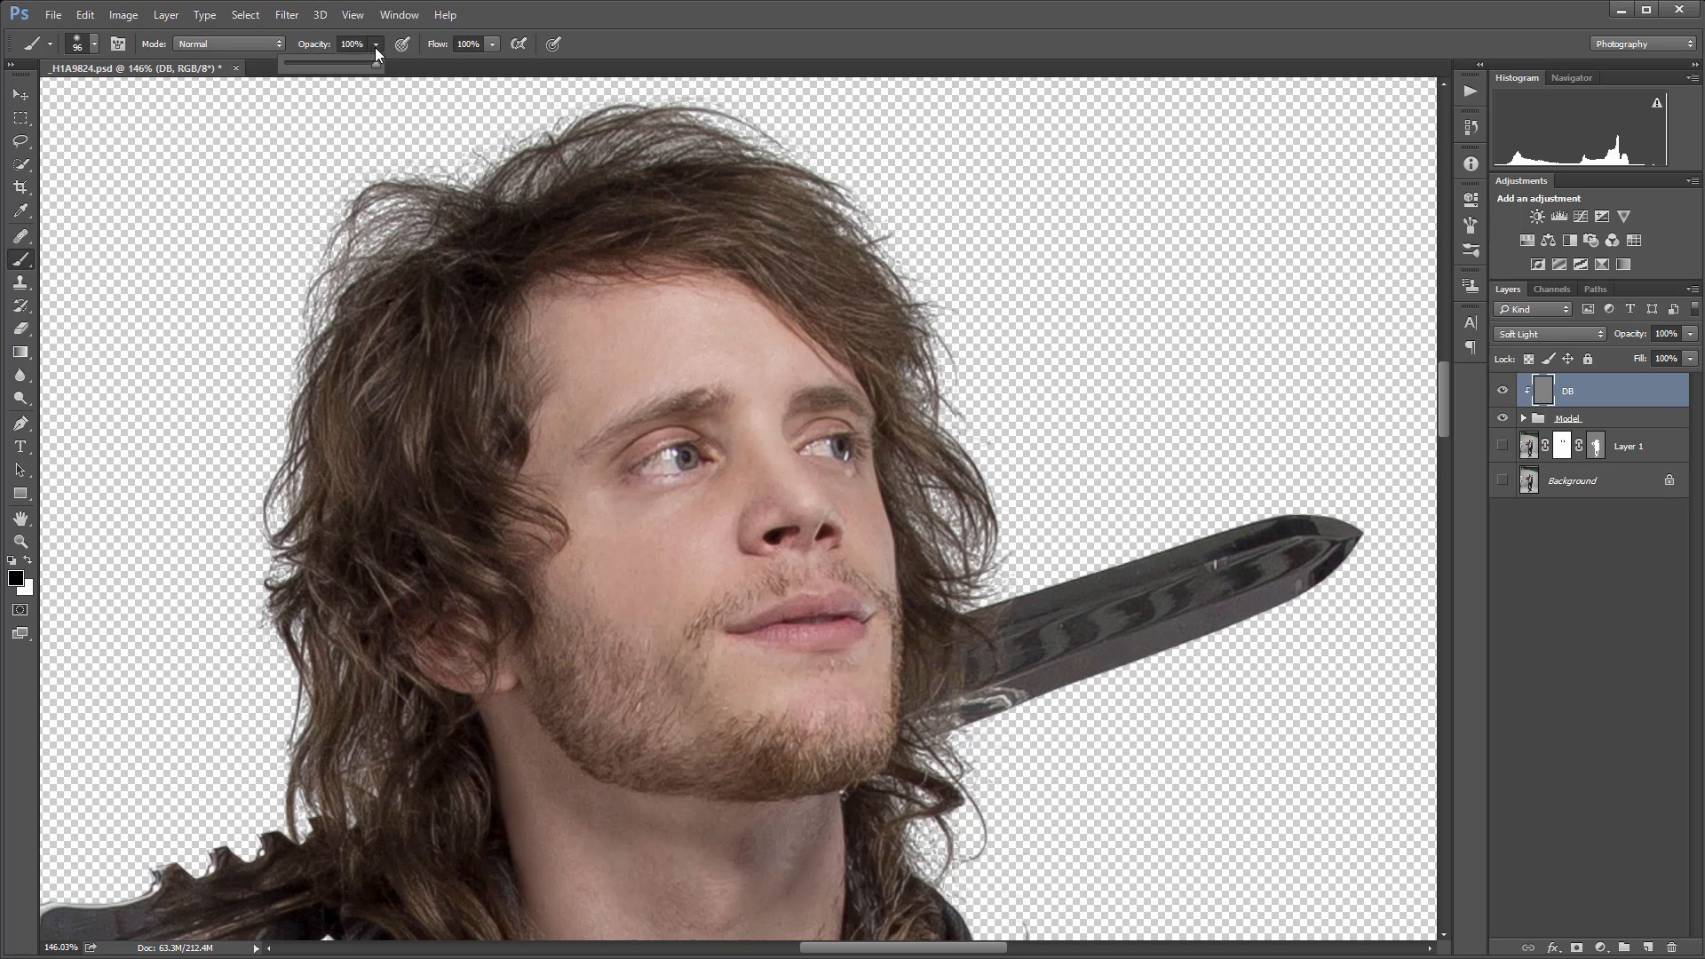
pyautogui.moveTo(375, 62); pyautogui.dragTo(296, 69)
pyautogui.click(489, 44)
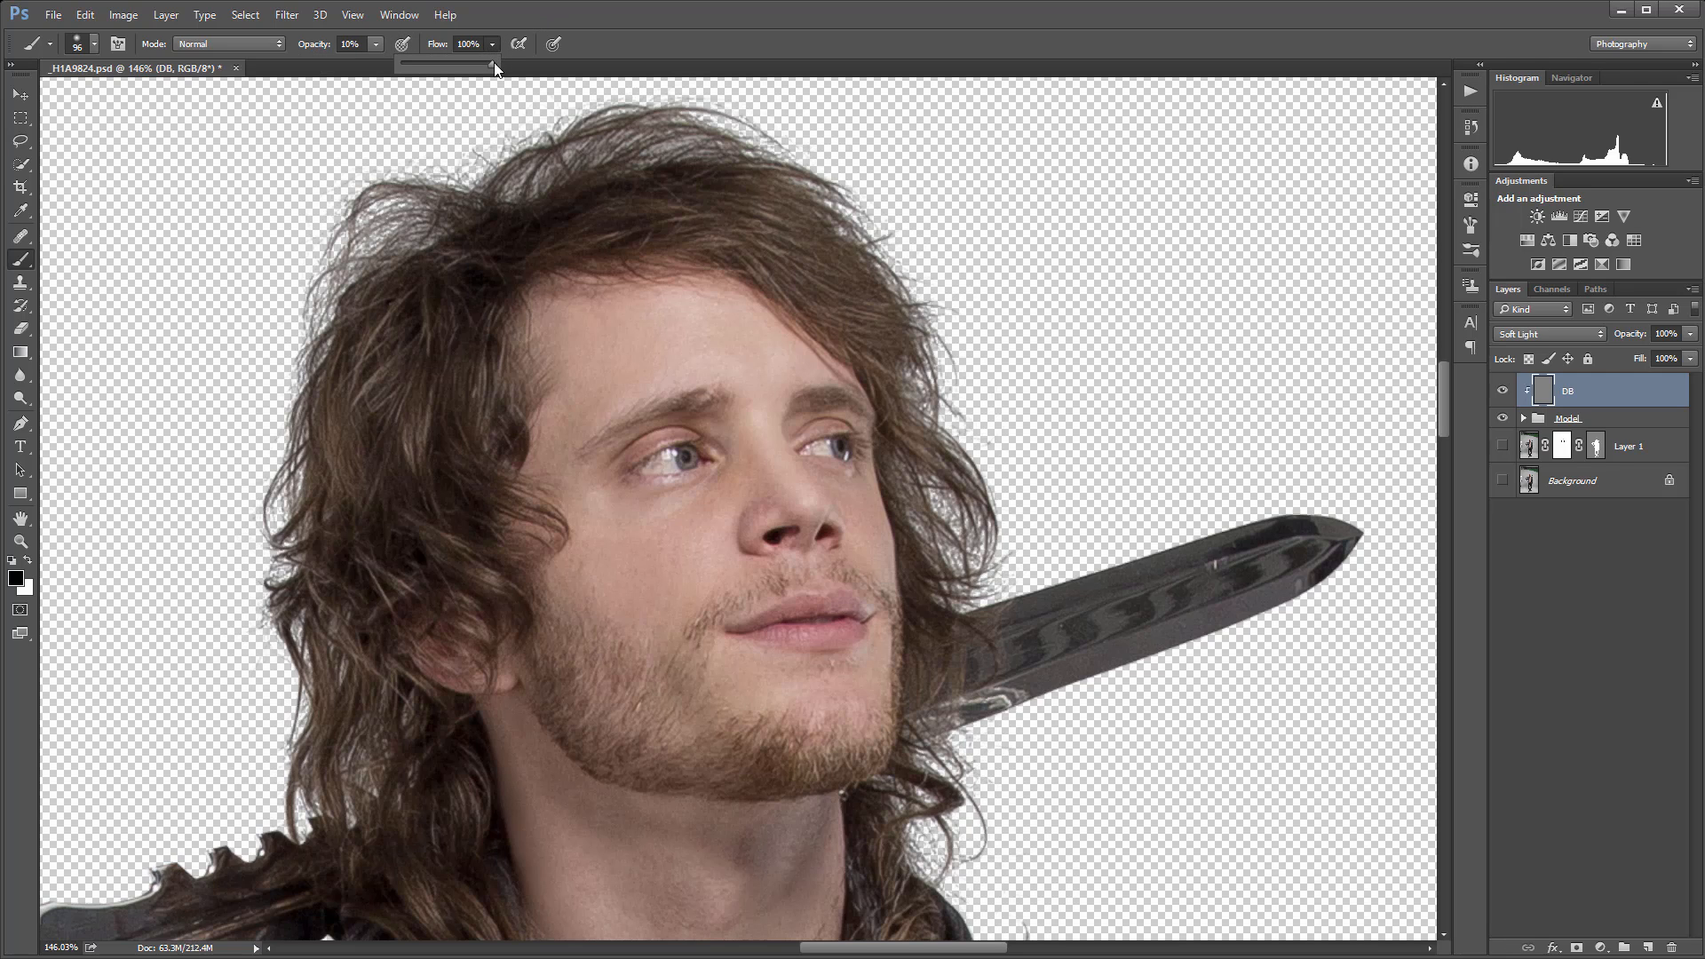
pyautogui.moveTo(495, 69); pyautogui.dragTo(461, 69)
pyautogui.click(660, 71)
# Reduce the brush to 40 px and burn the shadows beside the nose and on the chin with black.
pyautogui.press('[')
pyautogui.press('[')
pyautogui.press('[')
pyautogui.press('[')
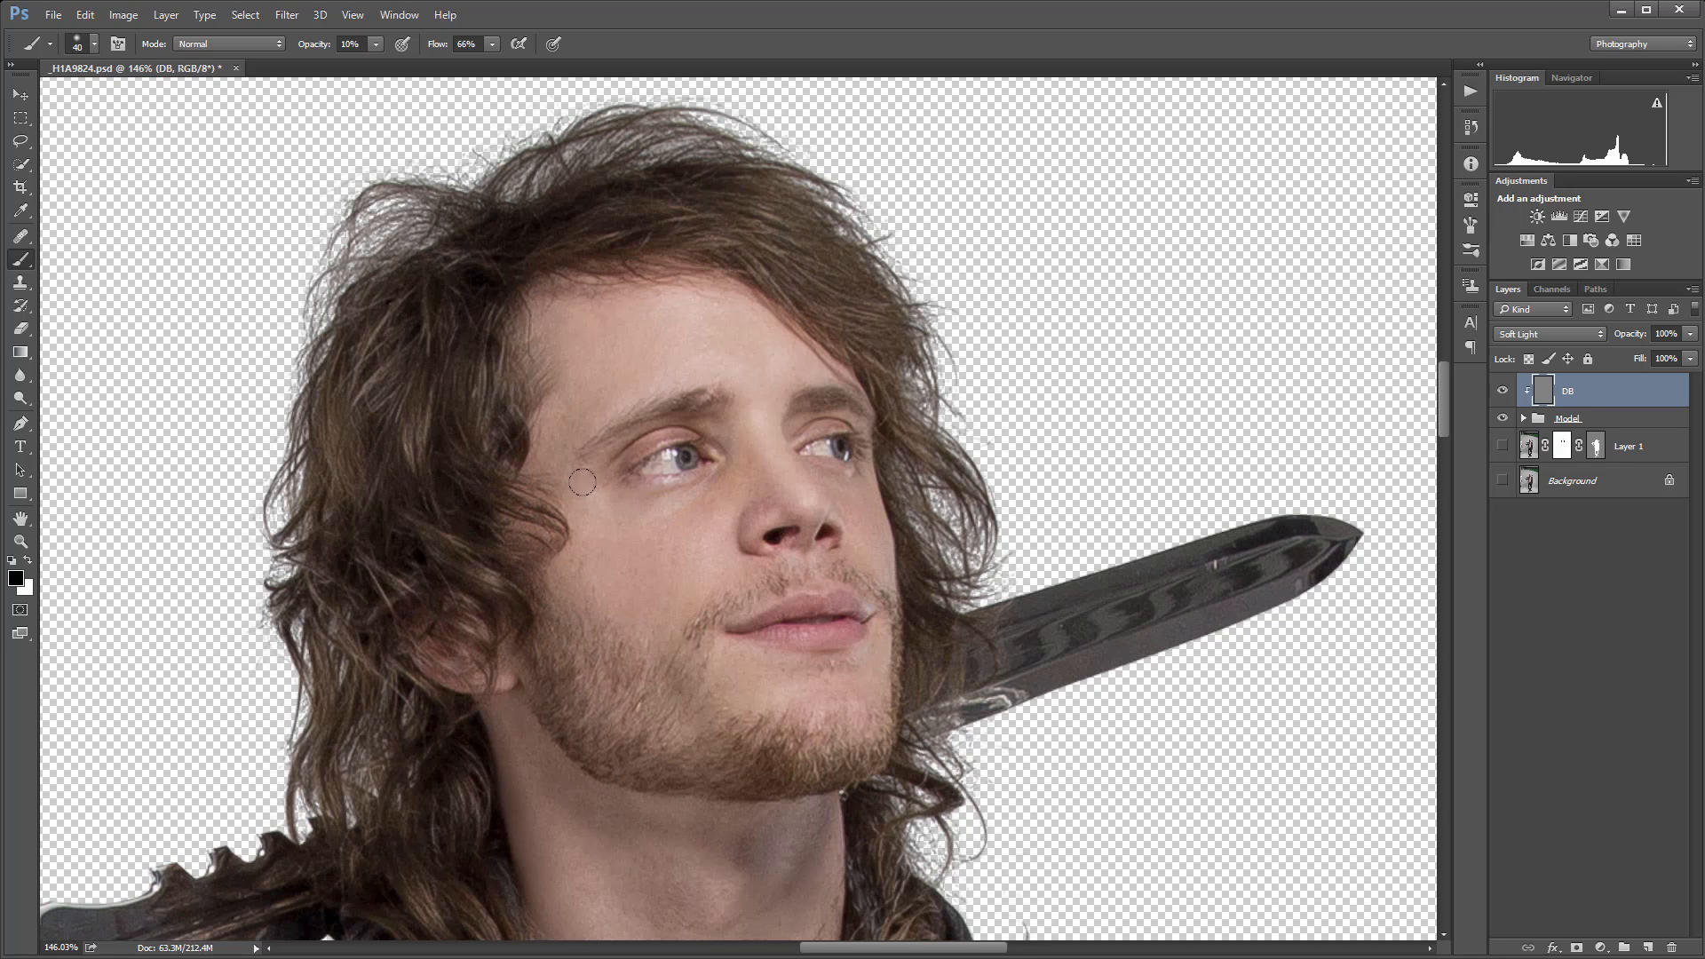
pyautogui.click(728, 478)
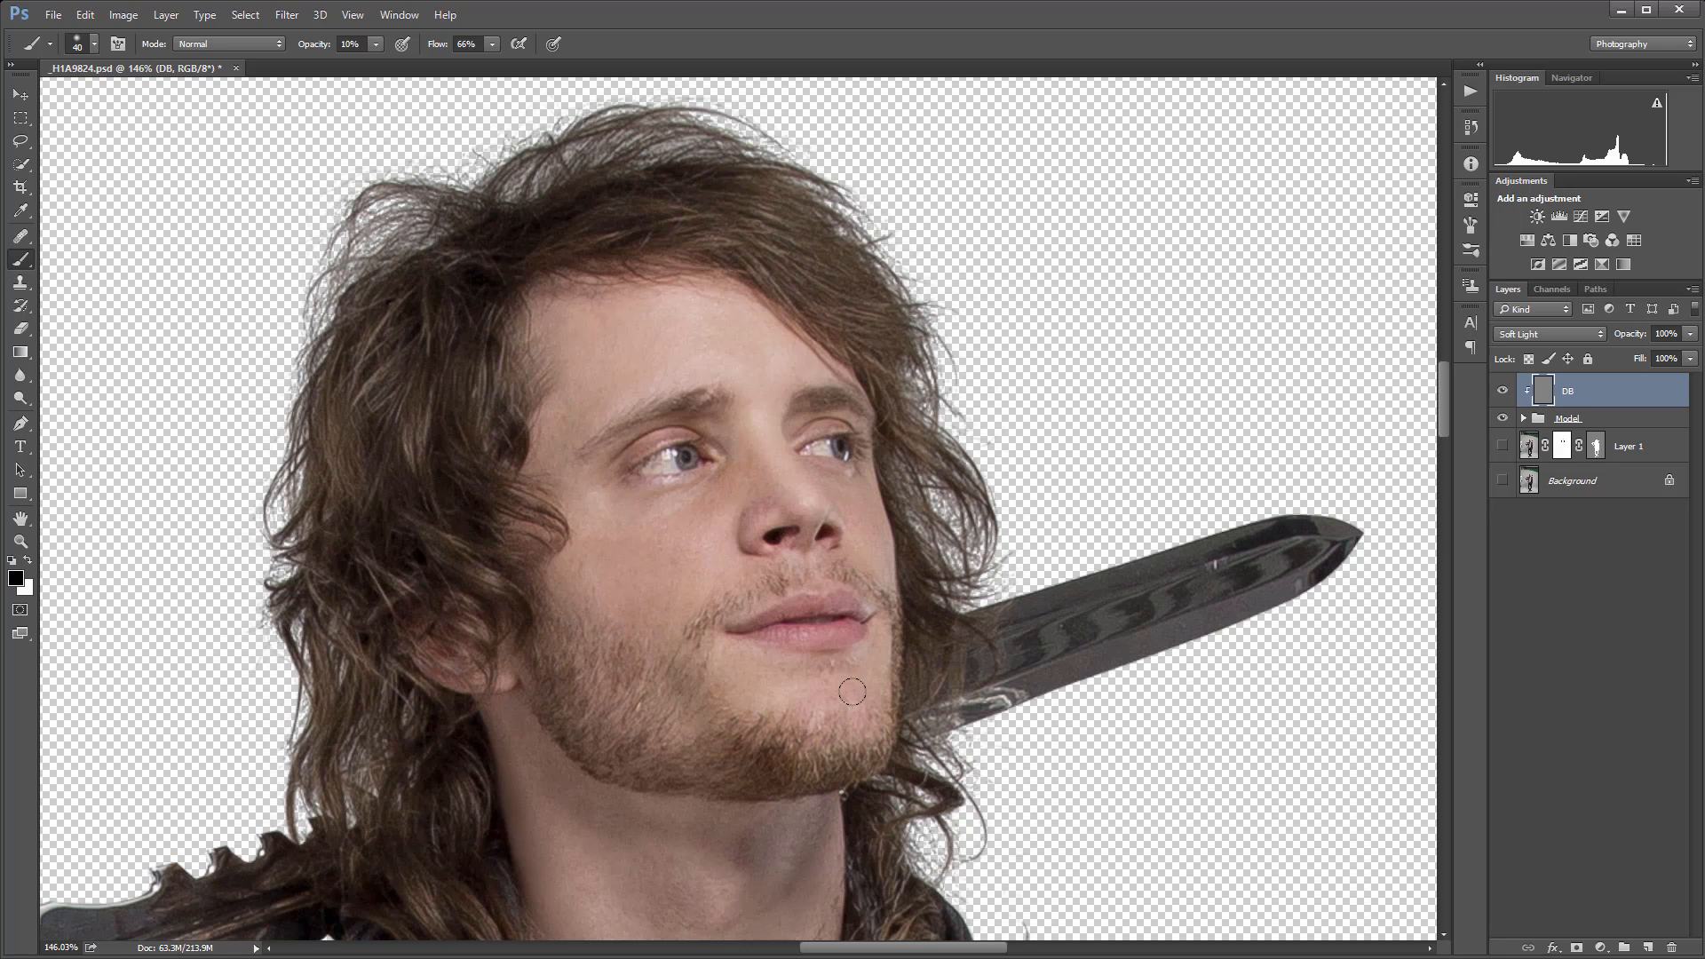
pyautogui.moveTo(850, 691); pyautogui.dragTo(822, 727)
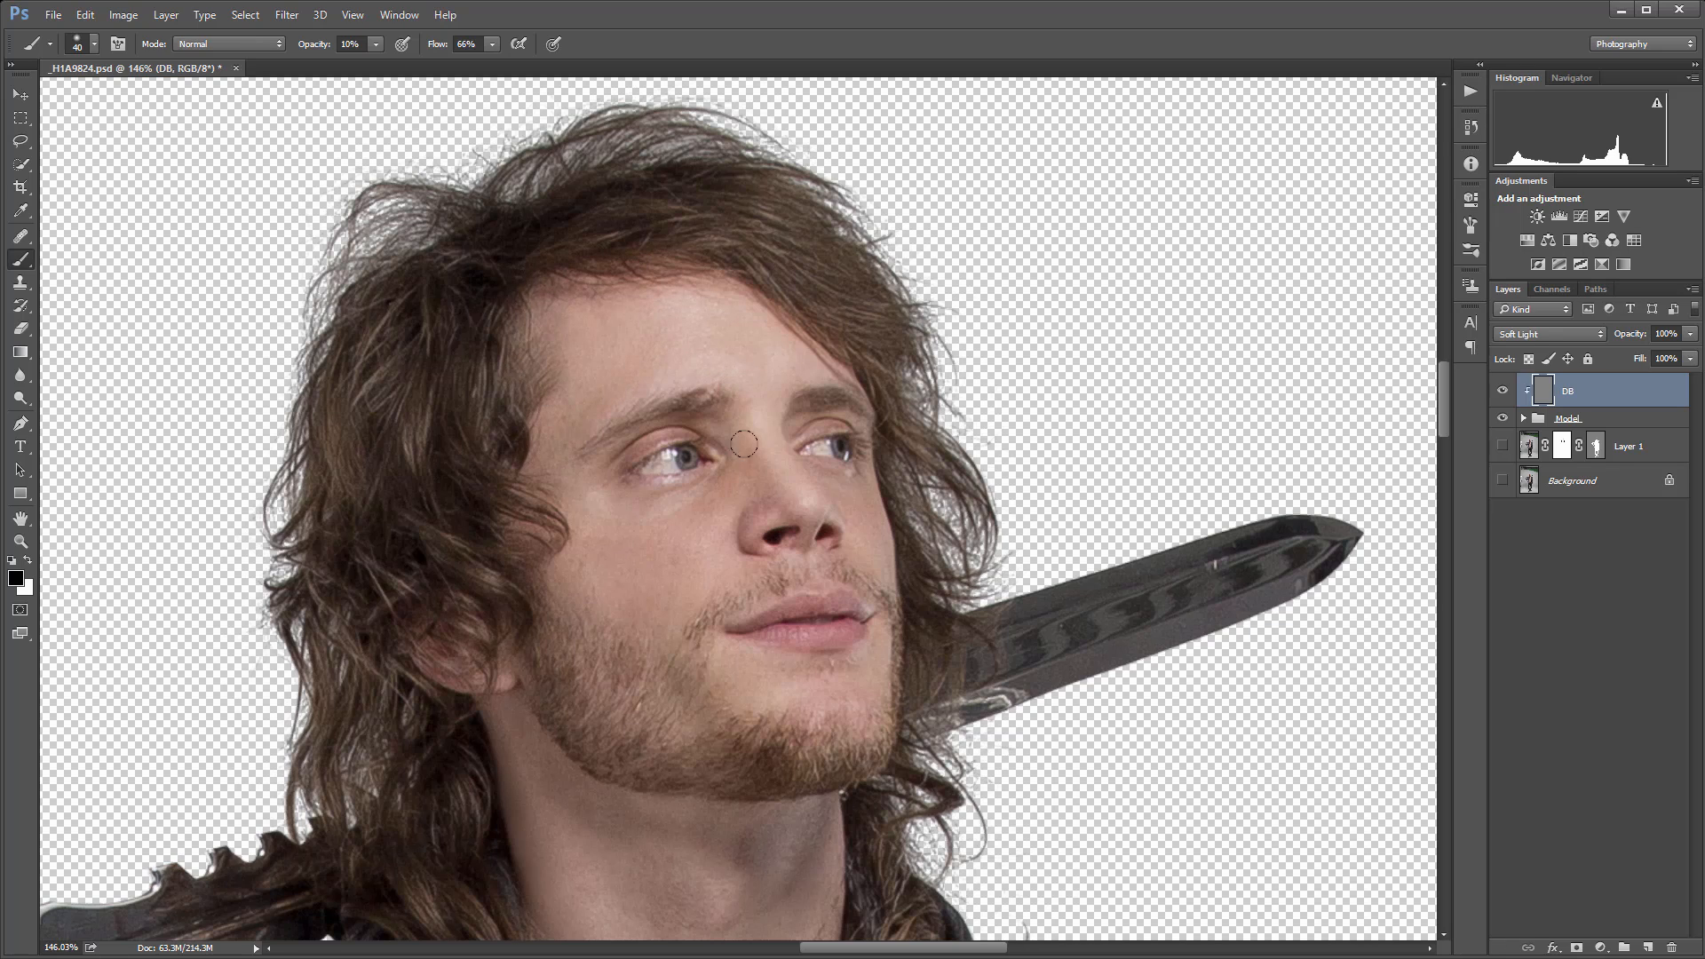
# Burn the shadows on the neck beneath the jaw with the black brush.
pyautogui.scroll(-2, 716, 602)
pyautogui.scroll(-7, 717, 602)
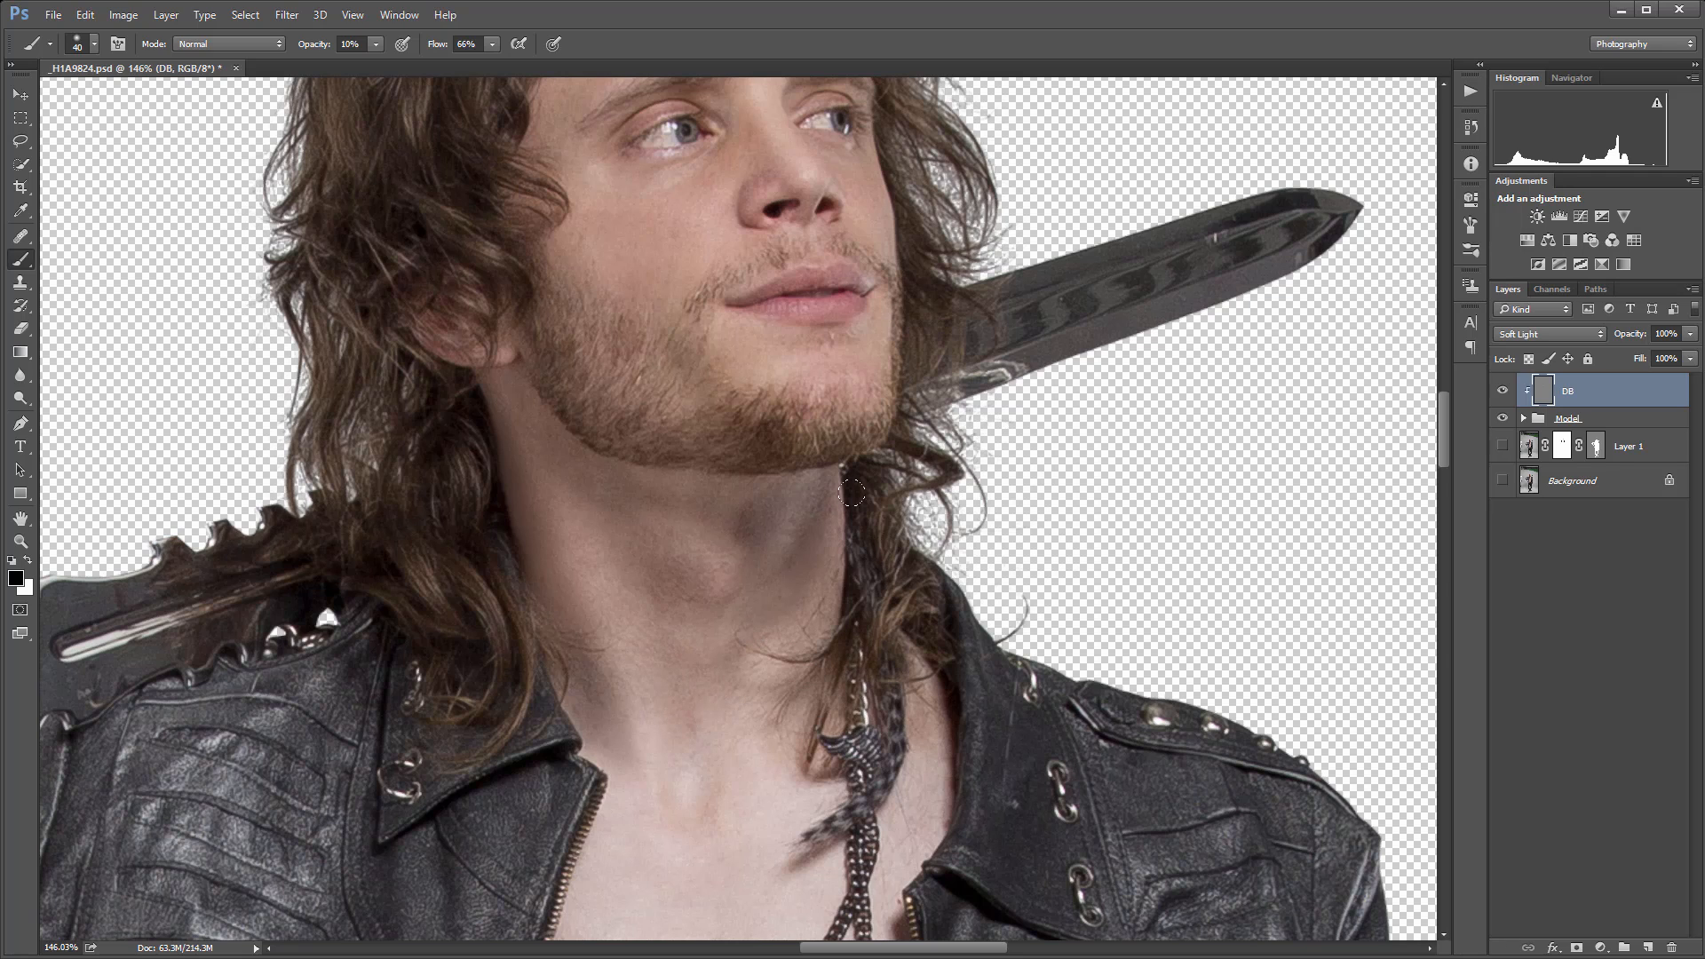
pyautogui.scroll(-3, 820, 457)
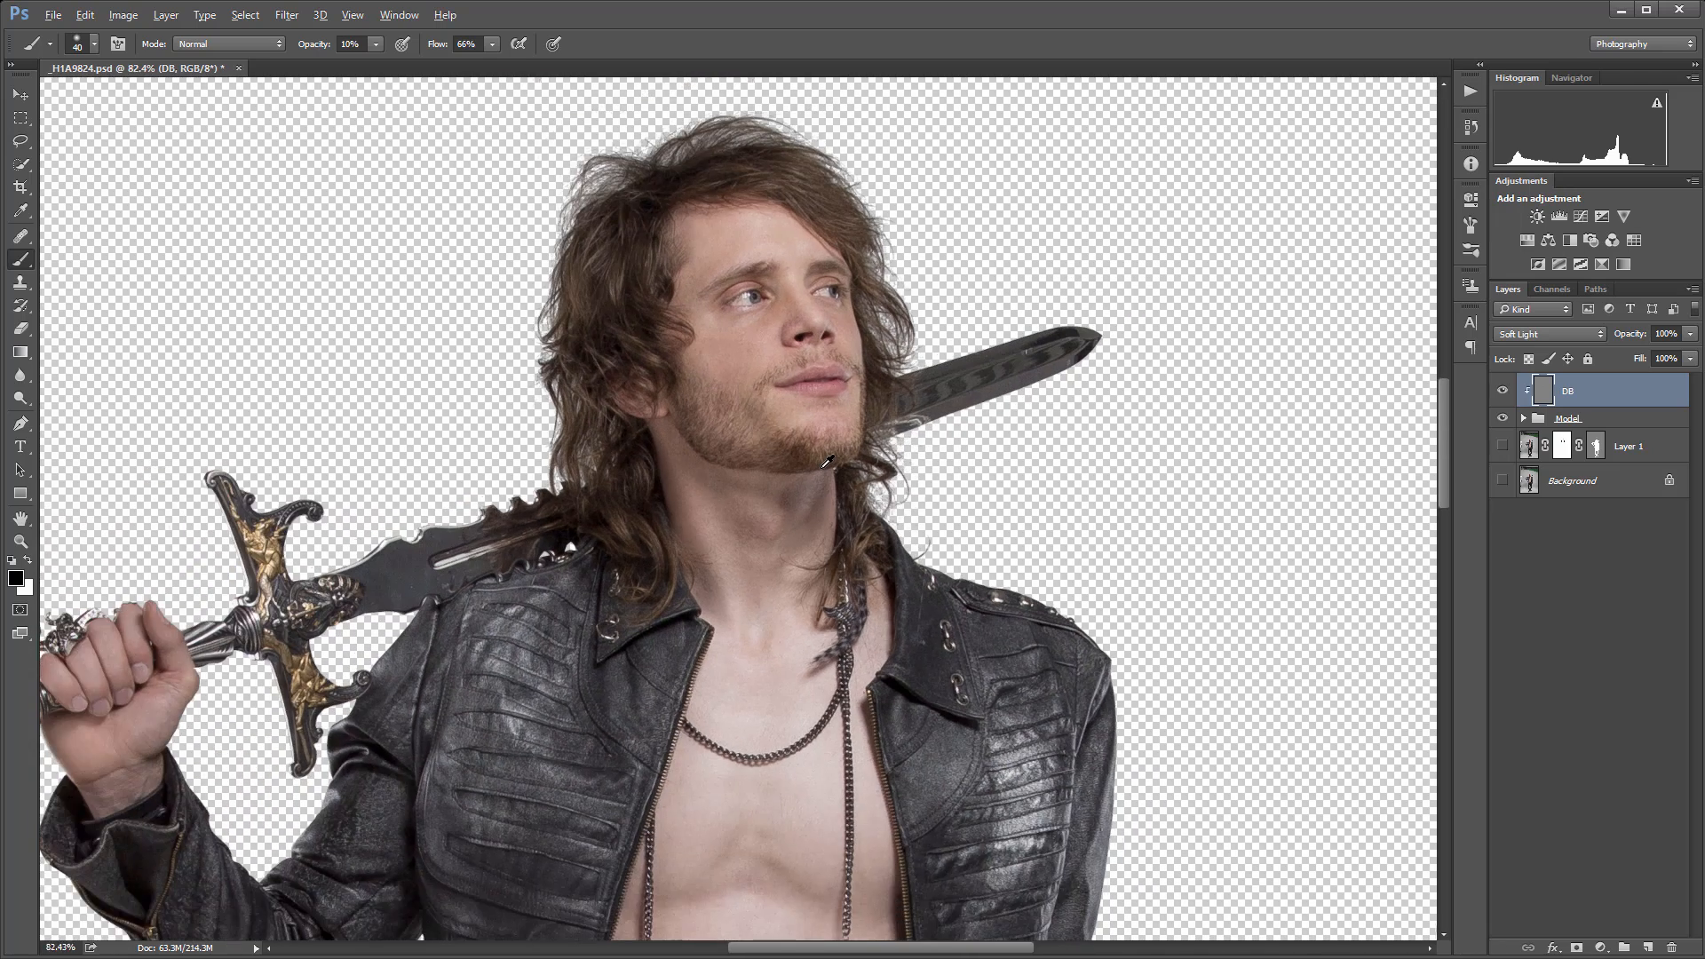
pyautogui.scroll(3, 674, 266)
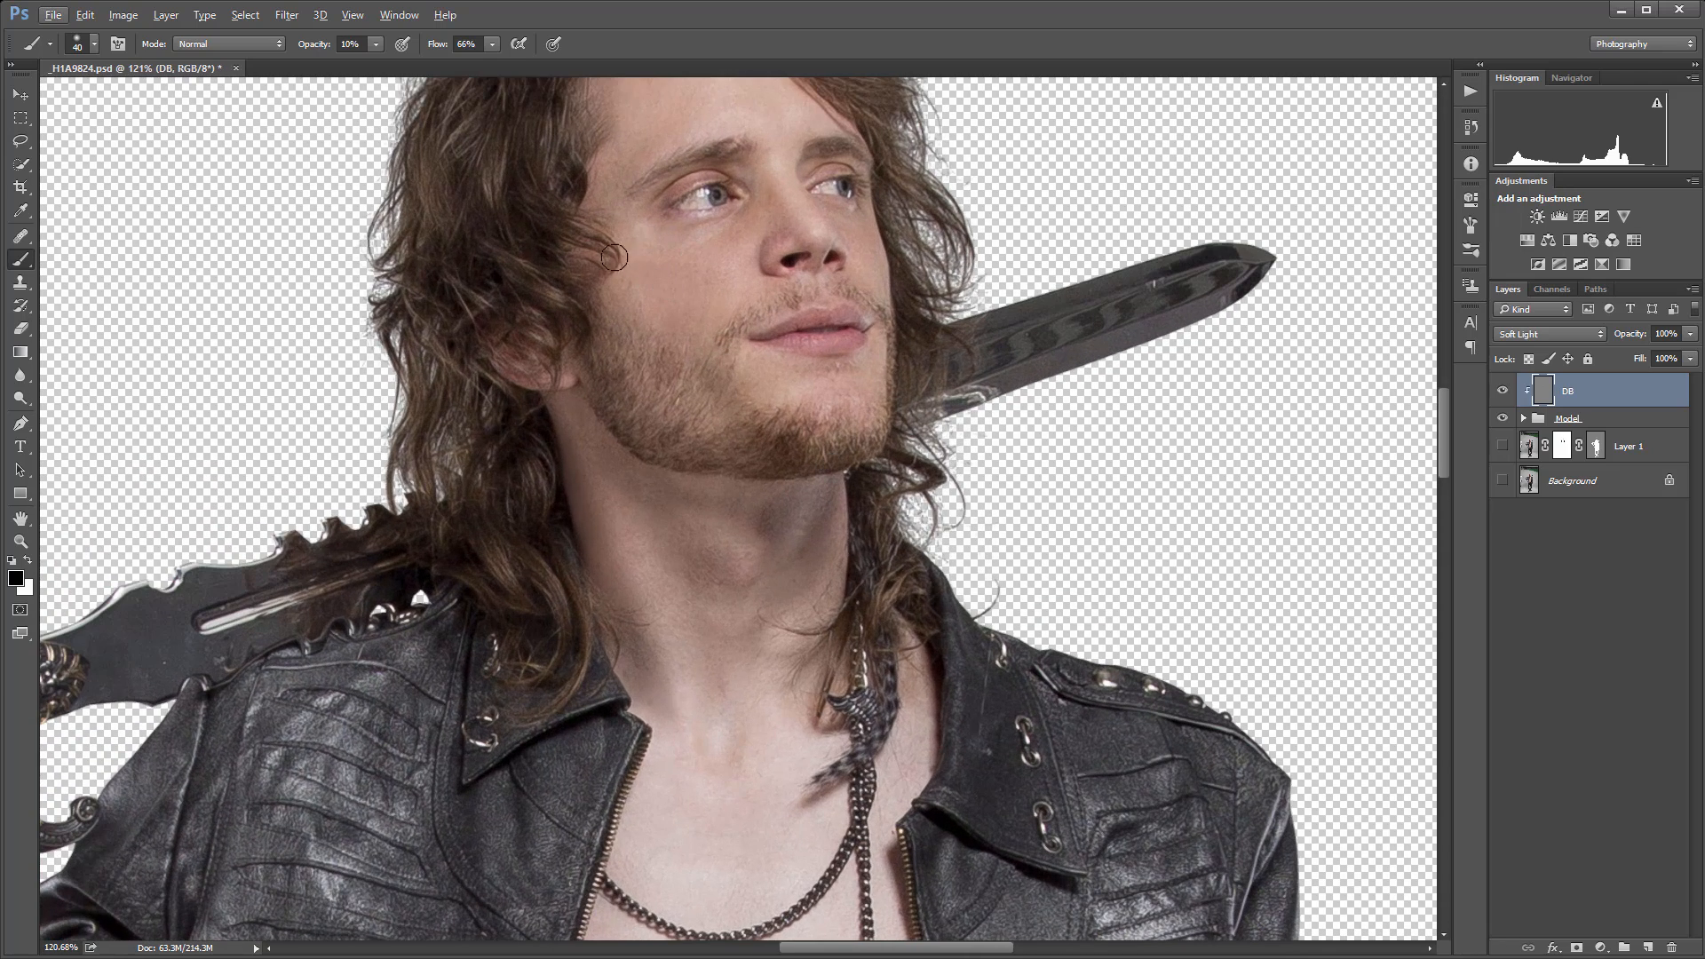
pyautogui.scroll(-2, 663, 387)
pyautogui.scroll(2, 663, 386)
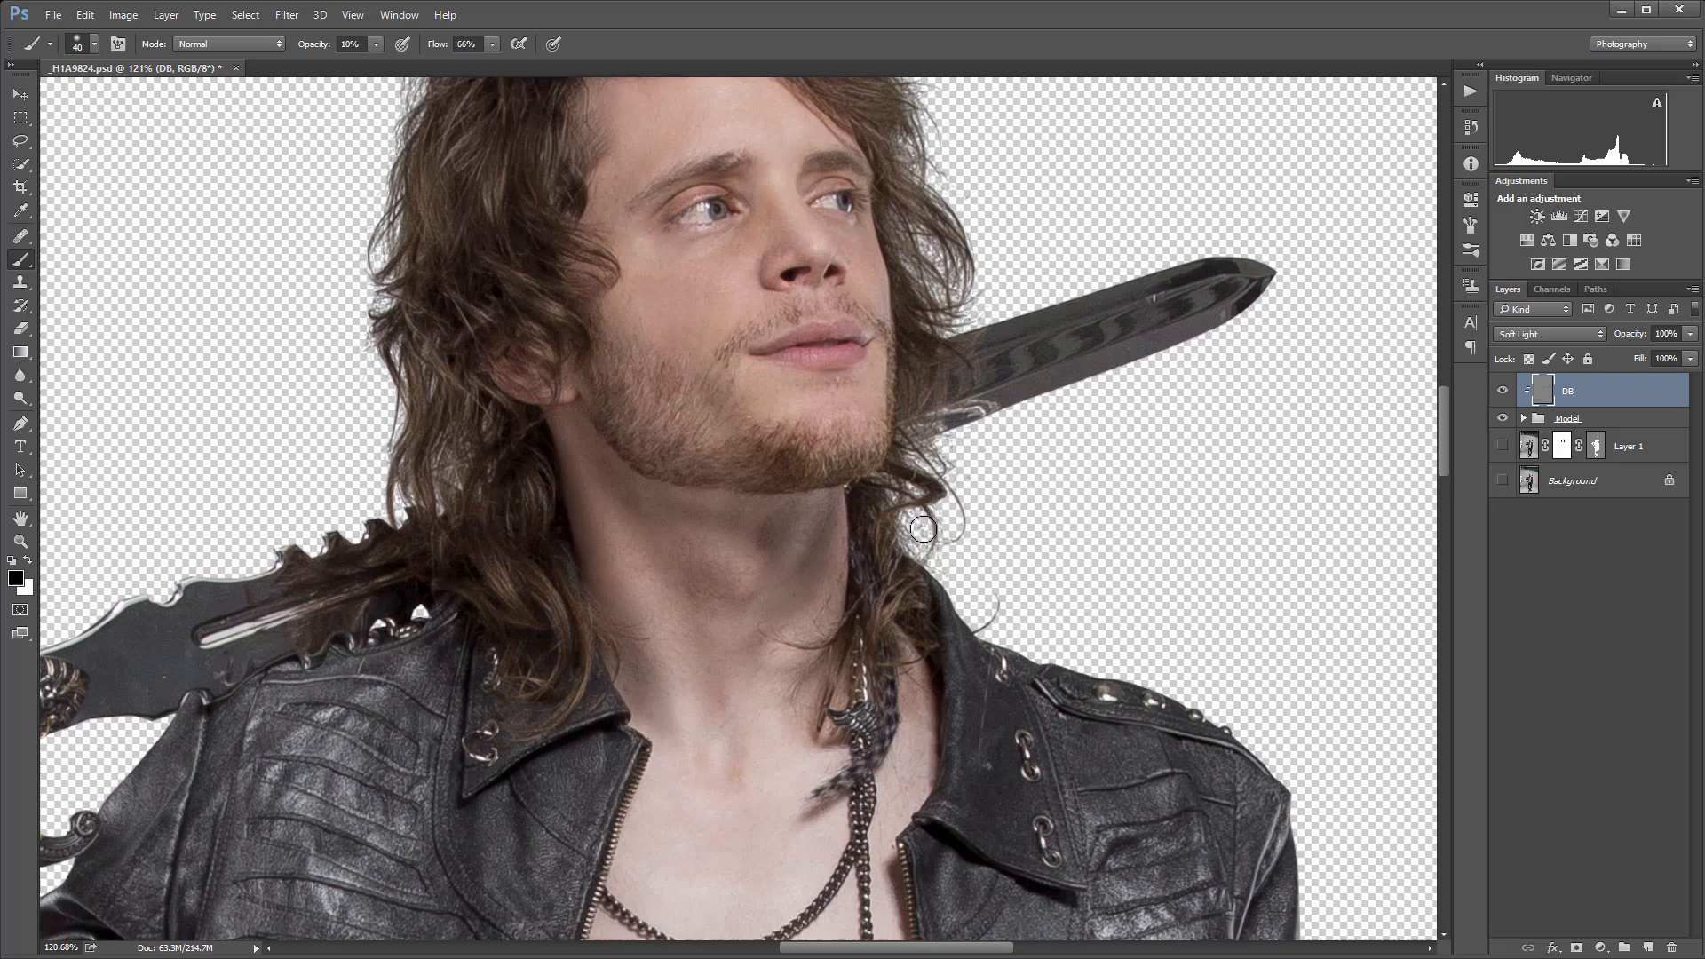
# Burn the cheek, beard and jawline with broad black strokes on the DB layer.
pyautogui.scroll(3, 756, 476)
pyautogui.moveTo(629, 465); pyautogui.dragTo(754, 560)
pyautogui.moveTo(600, 490); pyautogui.dragTo(768, 568)
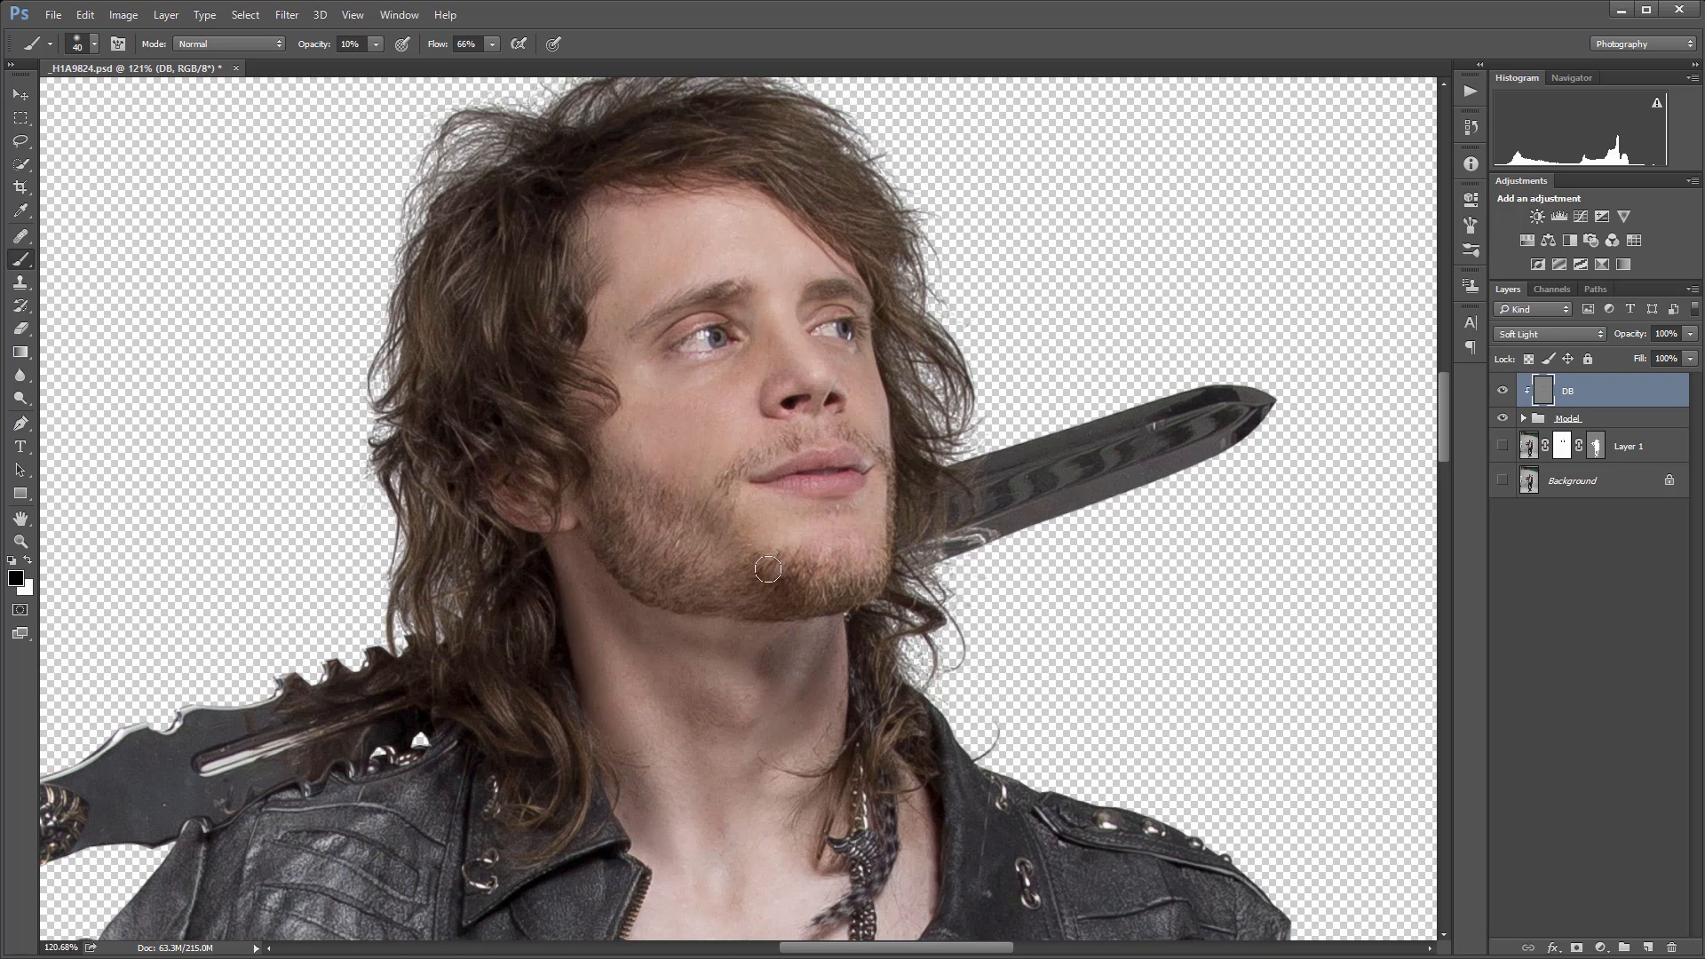
pyautogui.moveTo(725, 459)
pyautogui.mouseDown()
pyautogui.moveTo(728, 488)
pyautogui.moveTo(857, 582)
pyautogui.mouseUp()
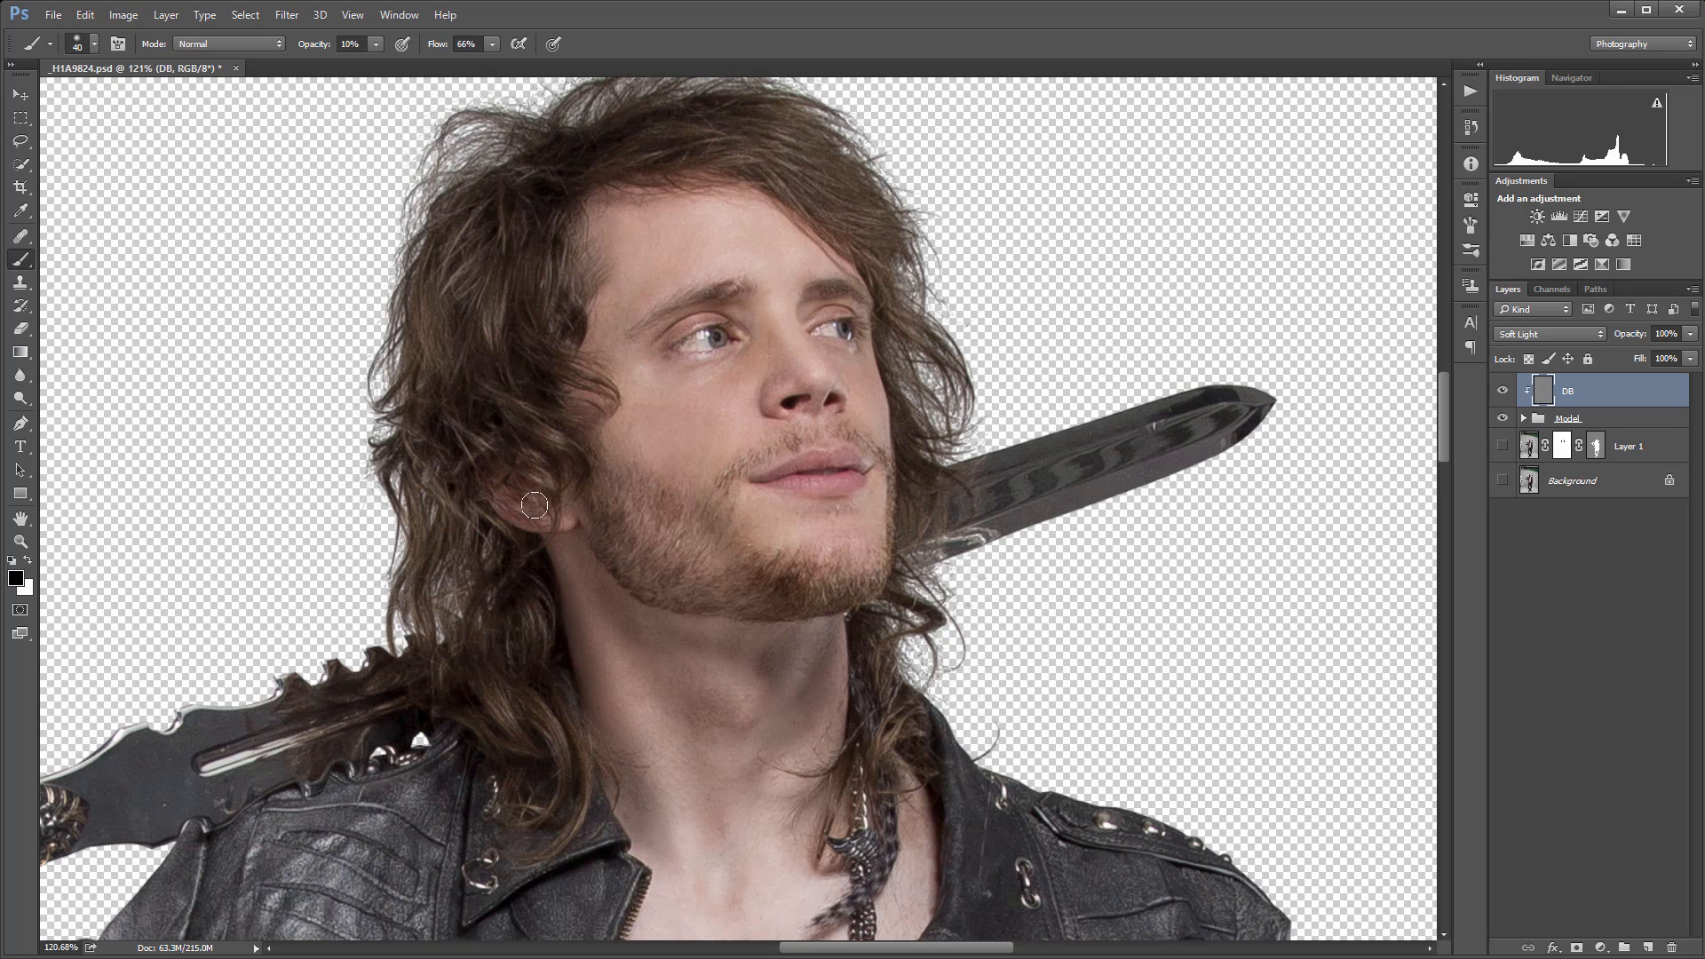
# Burn the shadow contours of the chest and abdominal muscles with the black brush.
pyautogui.scroll(-5, 609, 609)
pyautogui.scroll(1, 611, 604)
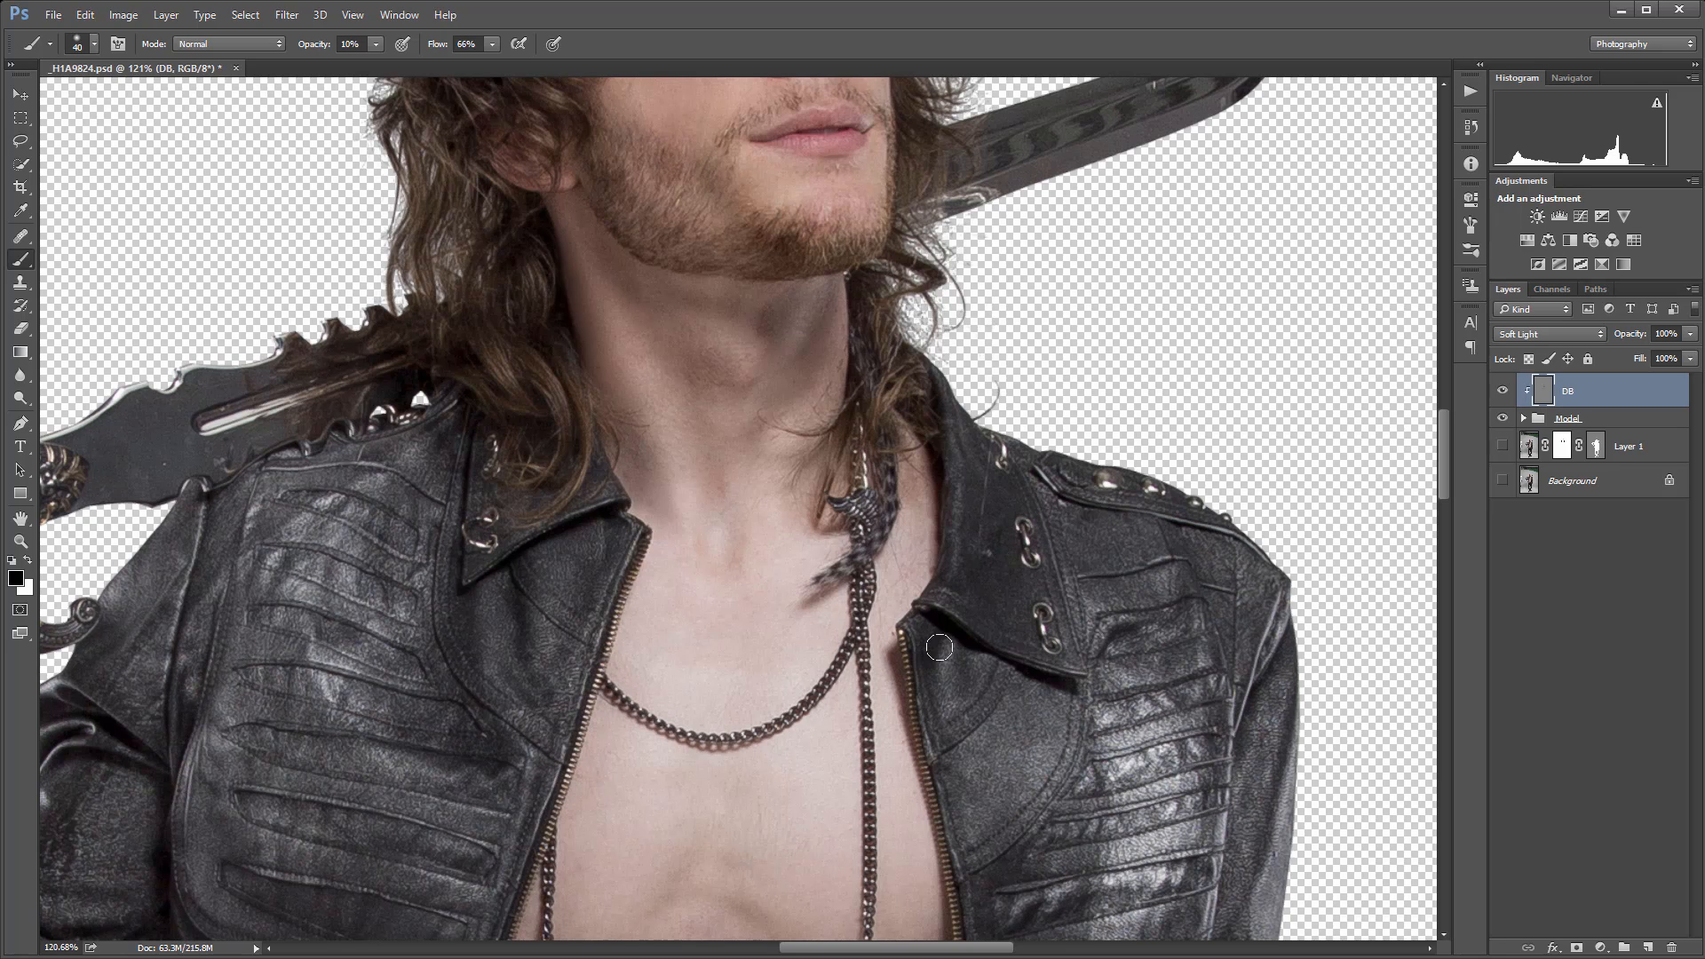
pyautogui.scroll(-5, 794, 668)
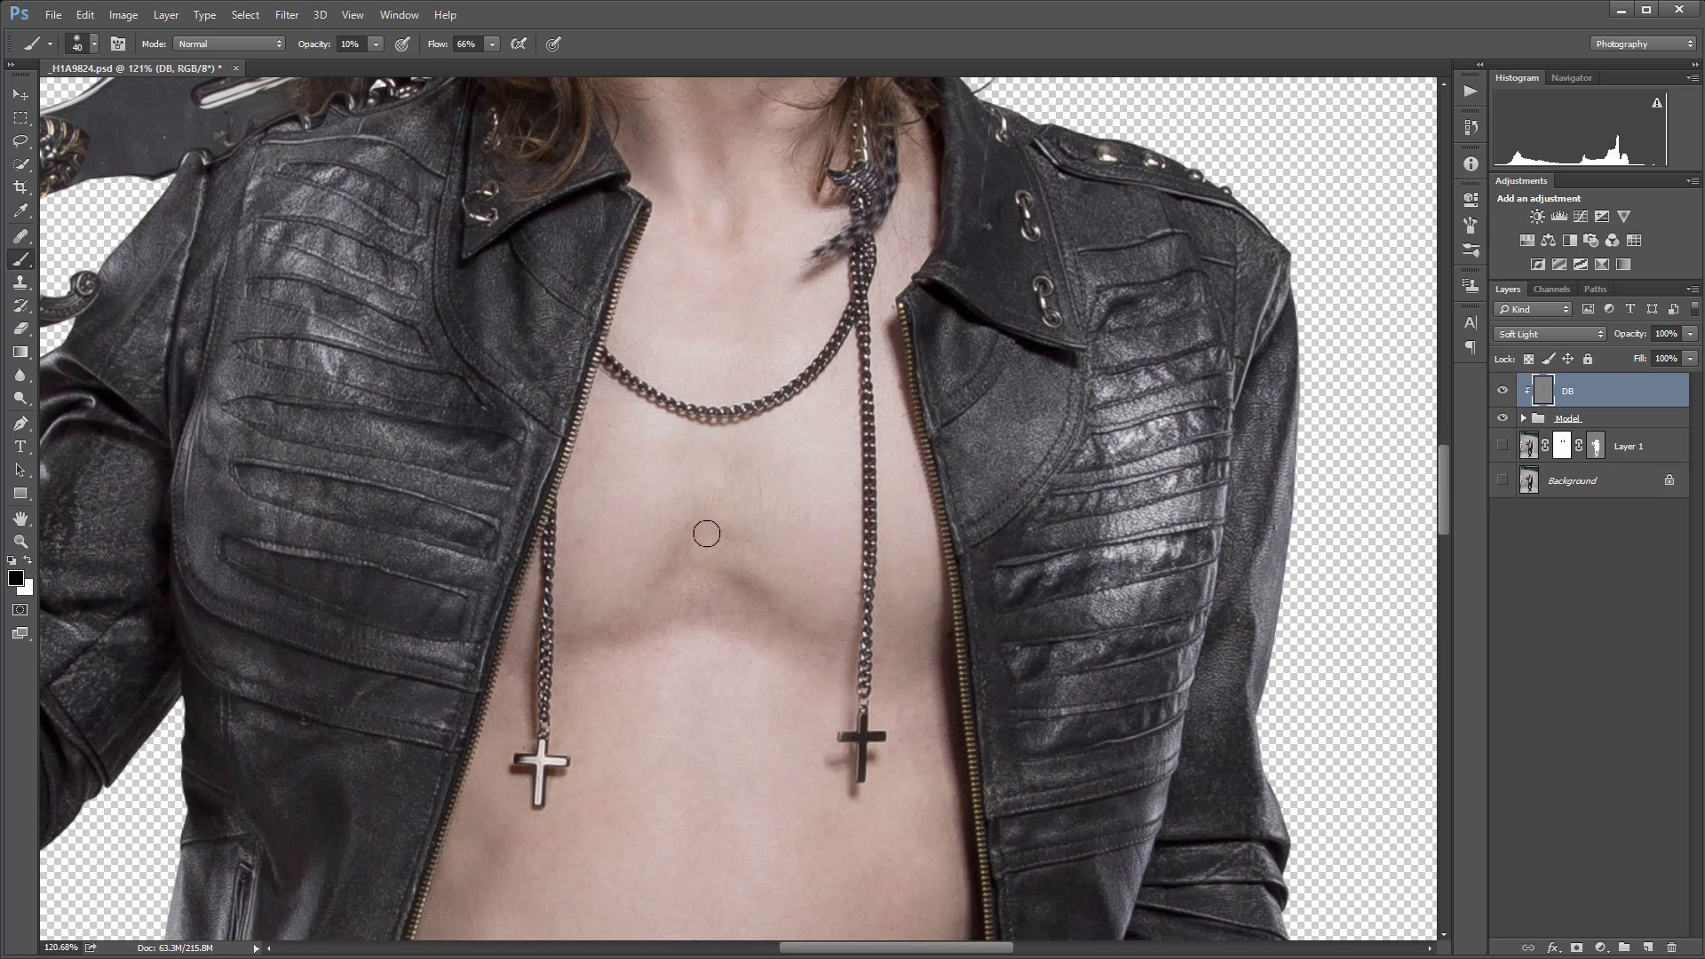
pyautogui.scroll(-6, 784, 710)
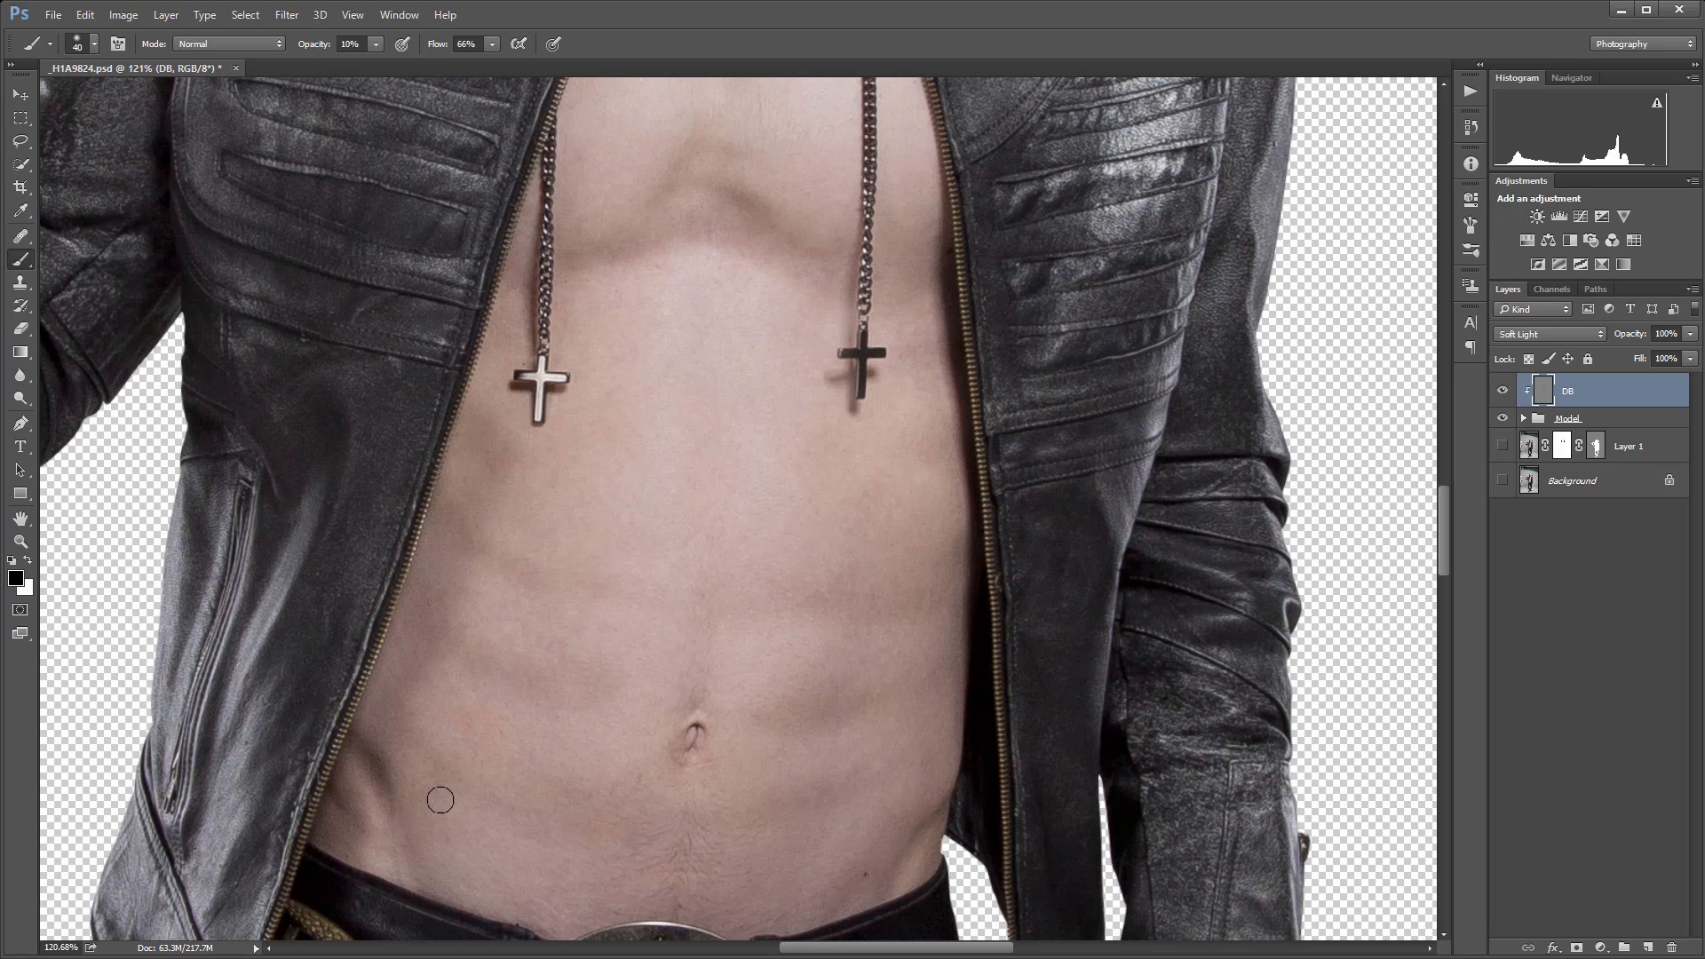
pyautogui.scroll(2, 567, 463)
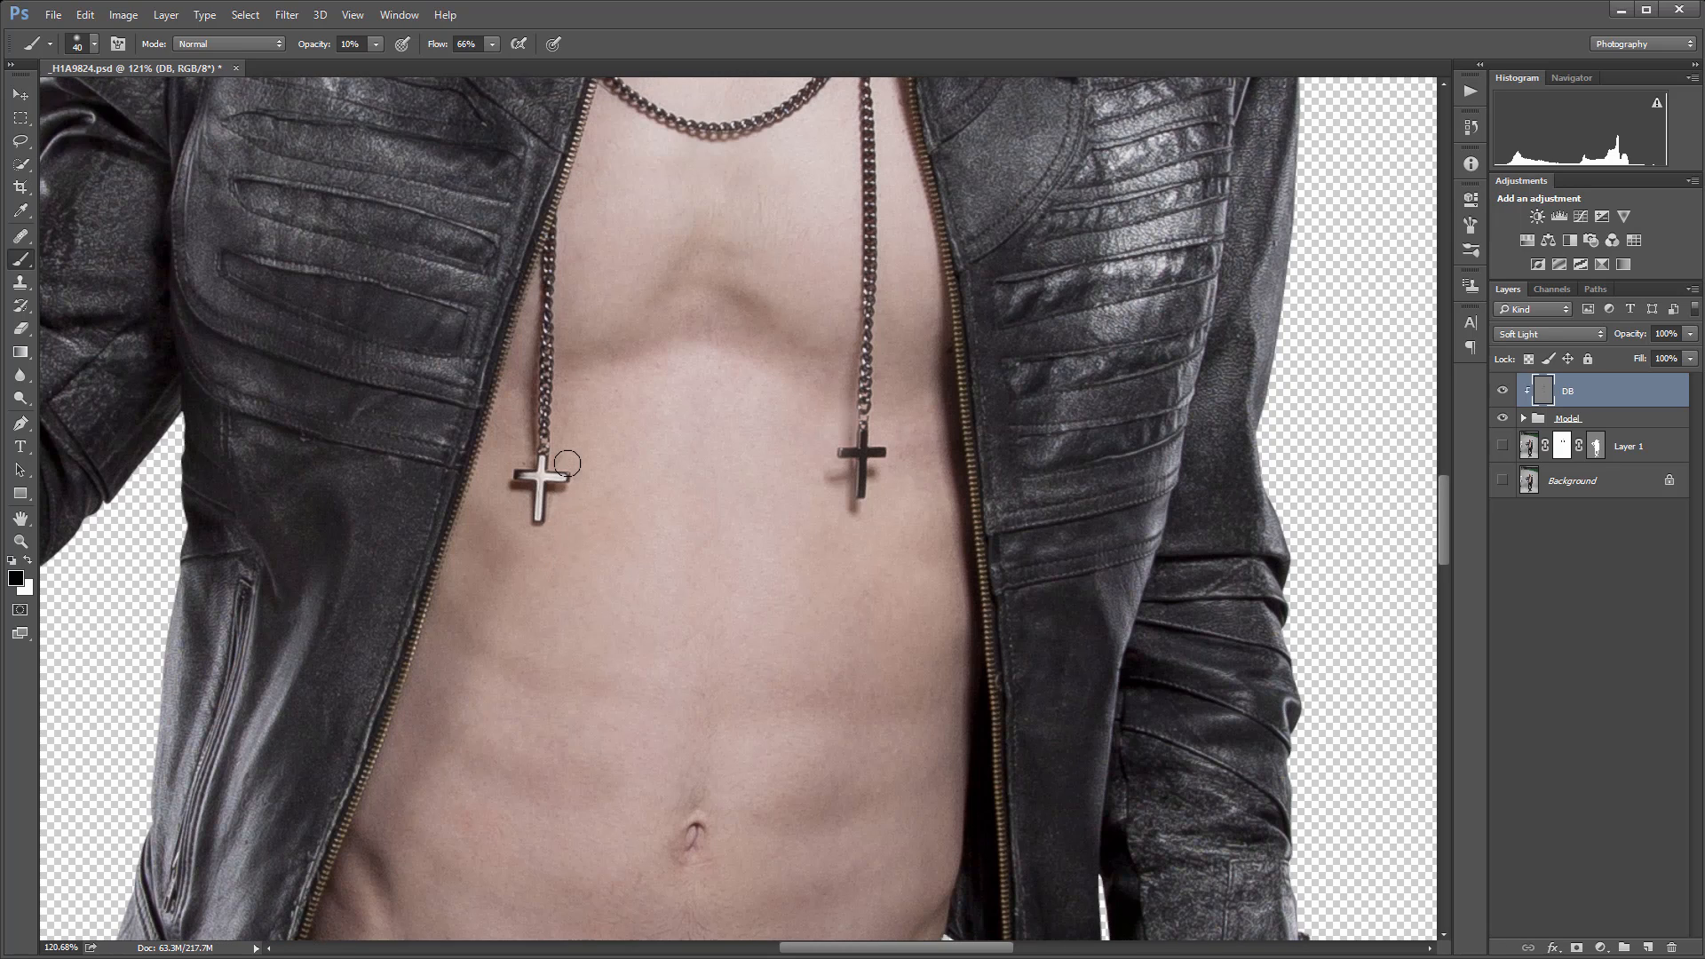
pyautogui.scroll(-2, 567, 463)
pyautogui.scroll(-1, 568, 463)
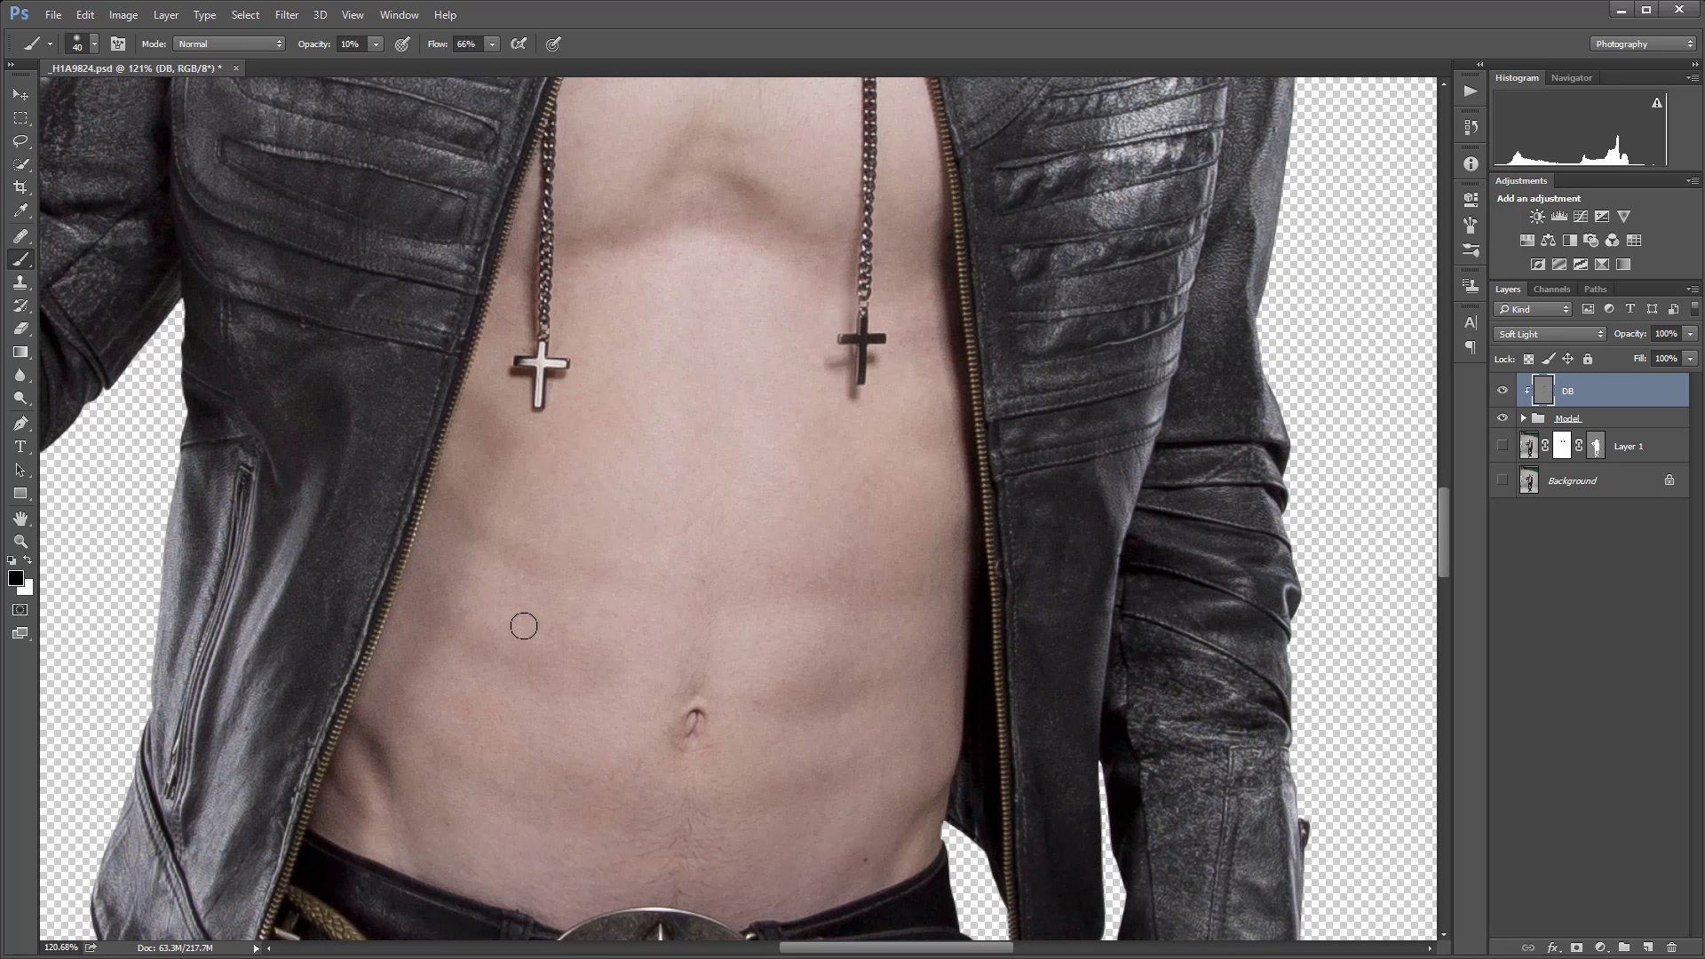
# Swap the painting color to white and dodge the highlights on the abdomen, chest and neck.
pyautogui.press('x')
pyautogui.scroll(2, 623, 460)
pyautogui.scroll(3, 624, 460)
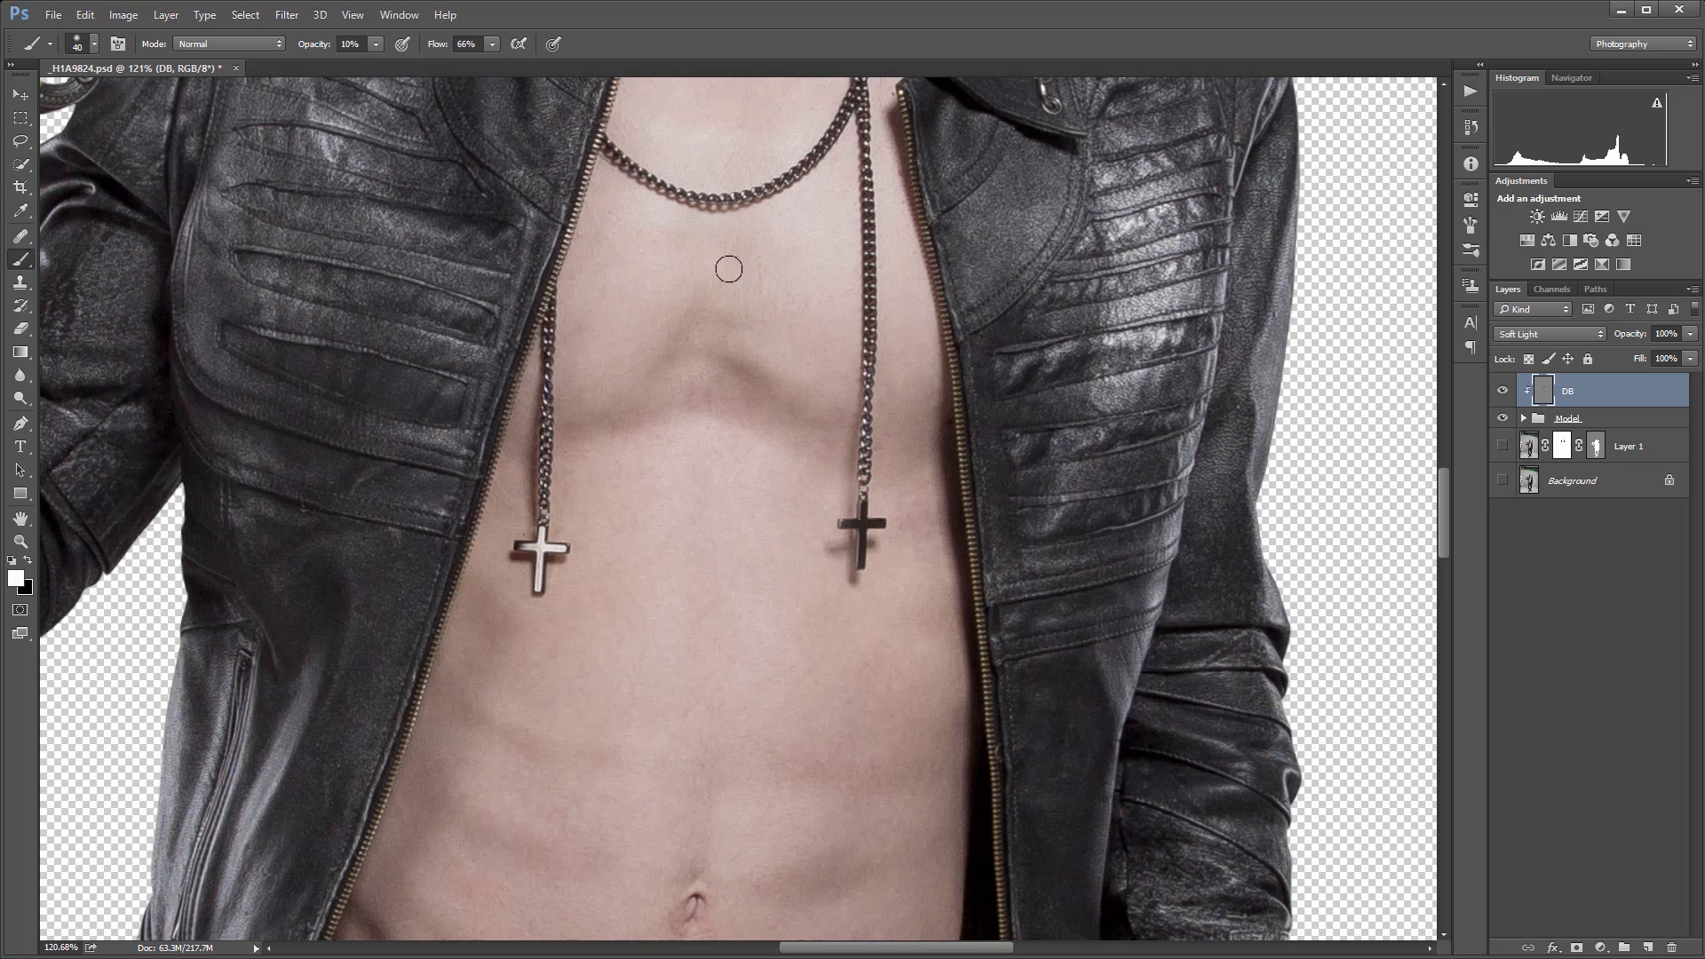
pyautogui.scroll(-5, 903, 389)
pyautogui.scroll(10, 975, 460)
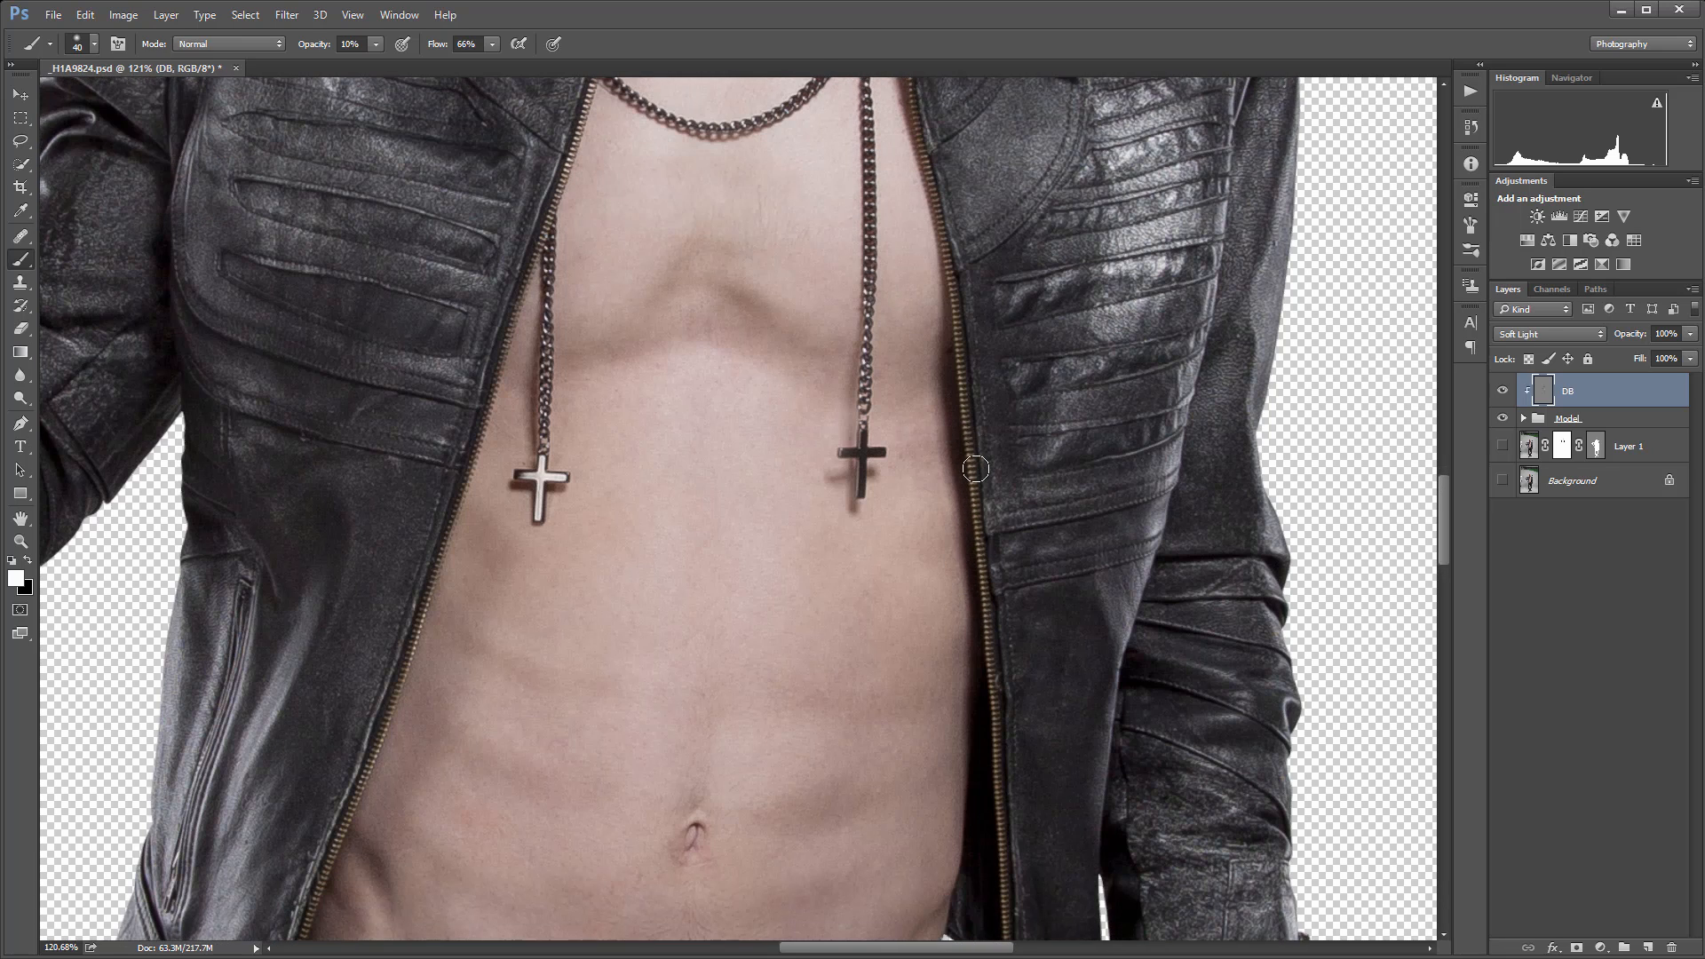
pyautogui.scroll(9, 975, 460)
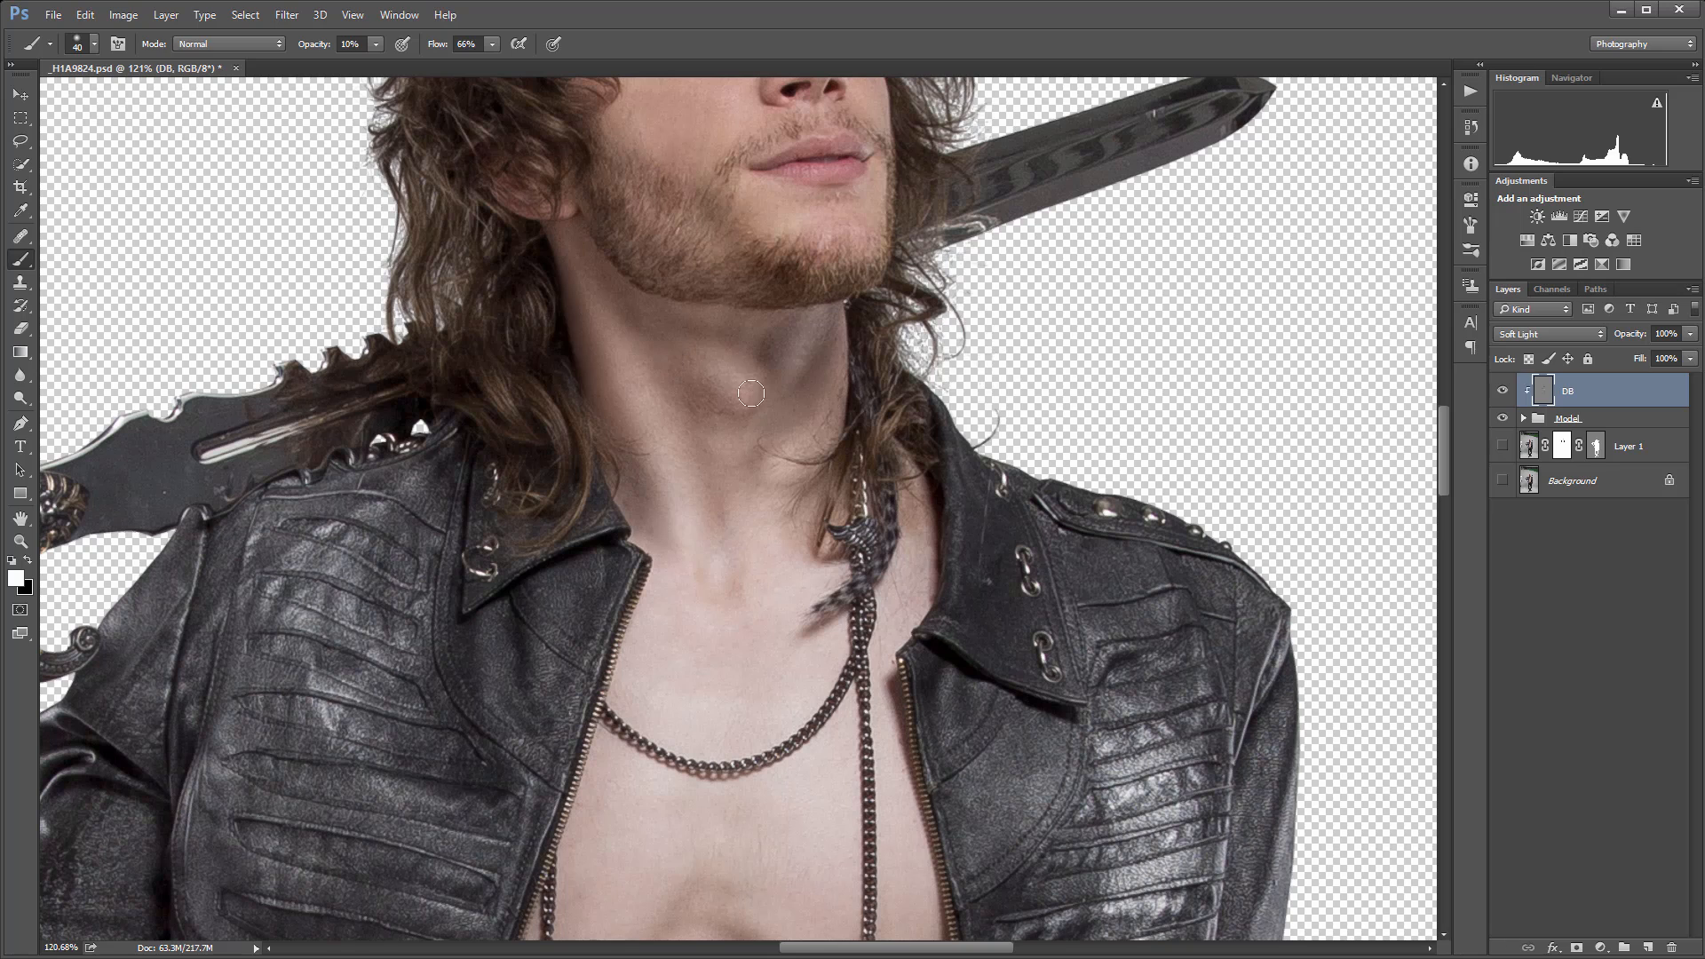
pyautogui.moveTo(751, 393); pyautogui.dragTo(748, 530)
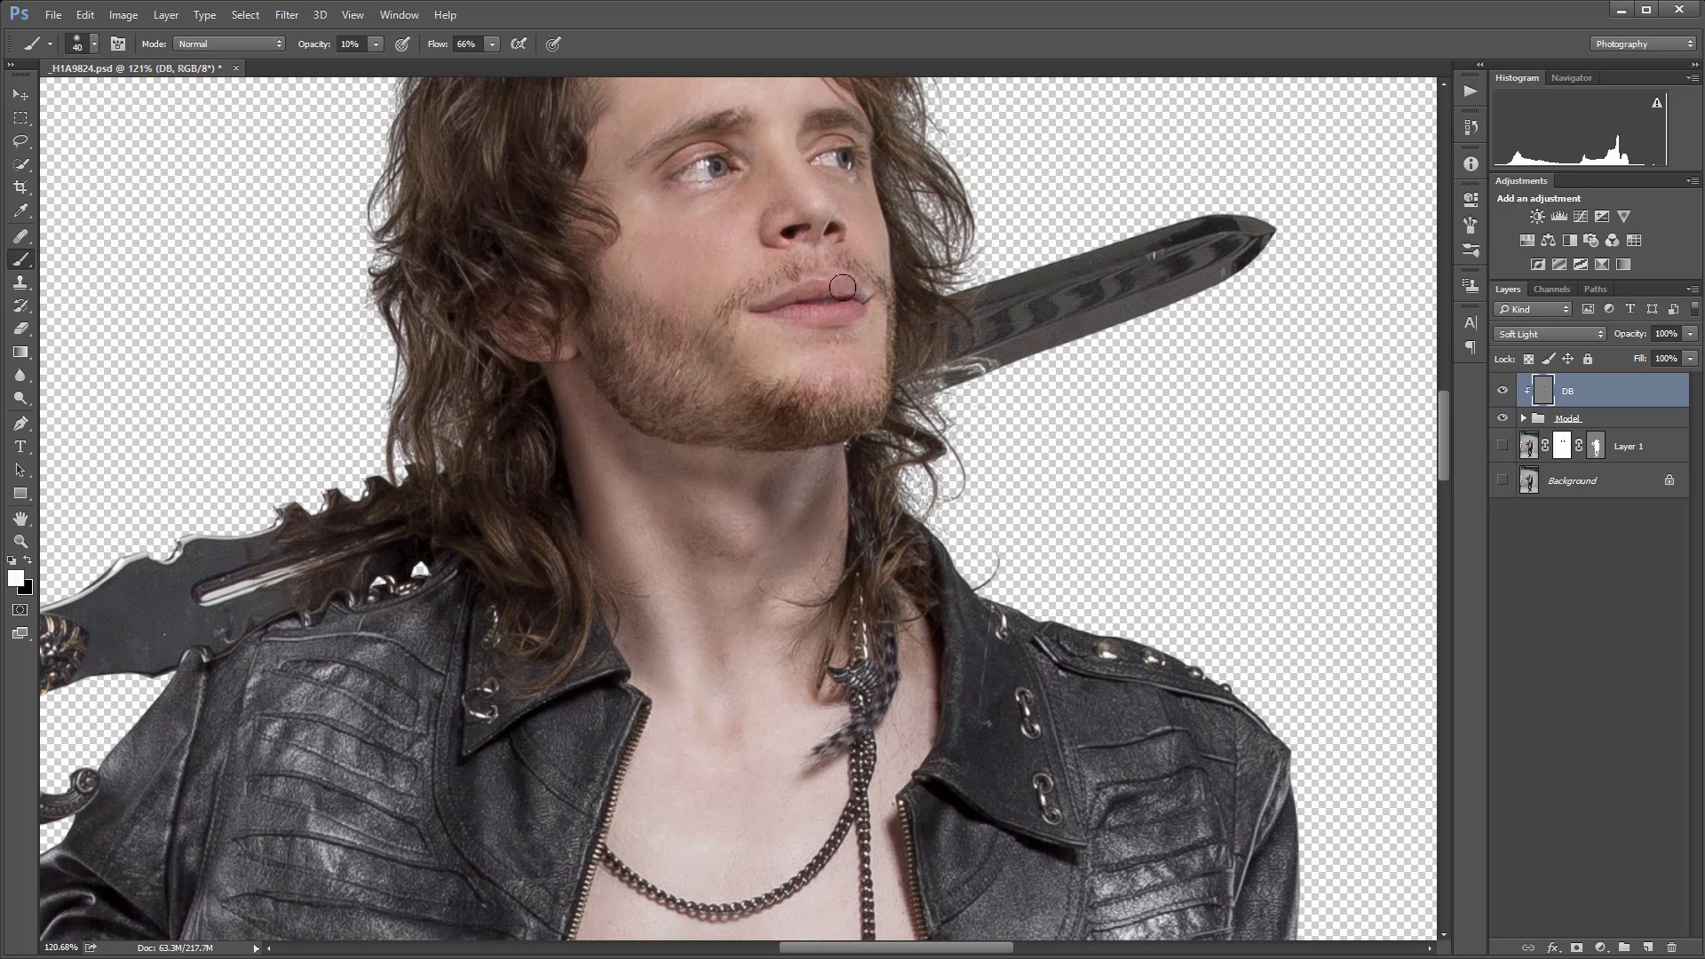
# Shrink the brush to 9 px and dodge the lips and the model's eye with white.
pyautogui.scroll(5, 812, 253)
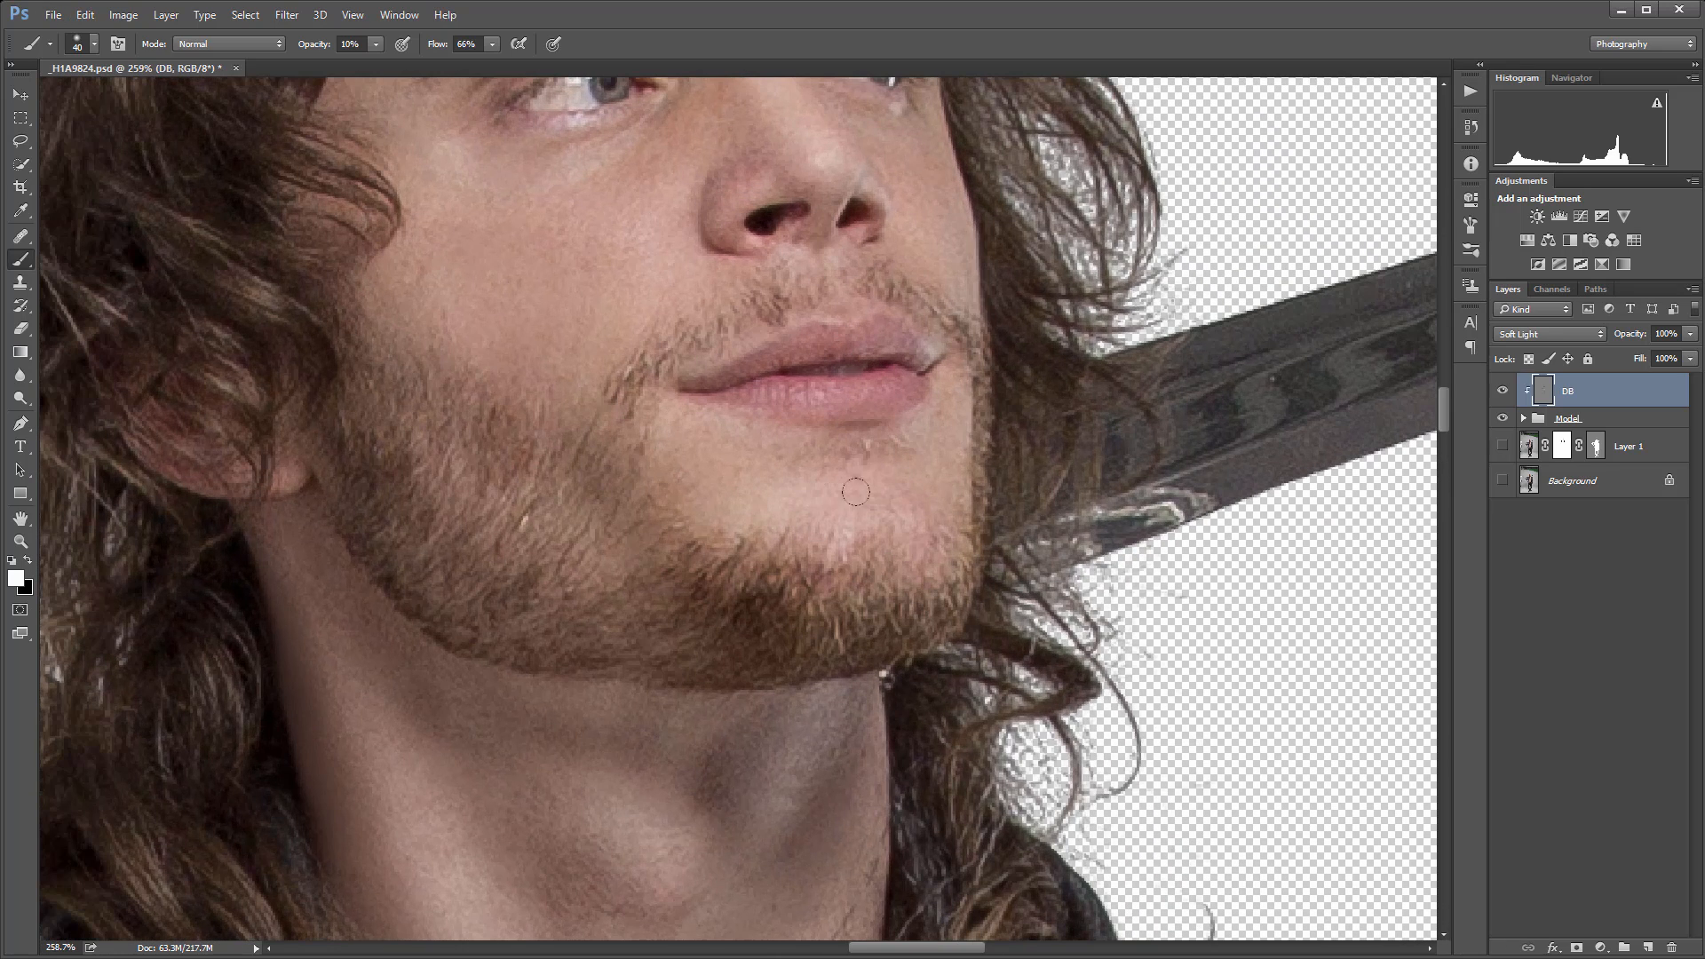
pyautogui.press('[')
pyautogui.press('[')
pyautogui.press('[')
pyautogui.press('[')
pyautogui.scroll(5, 781, 377)
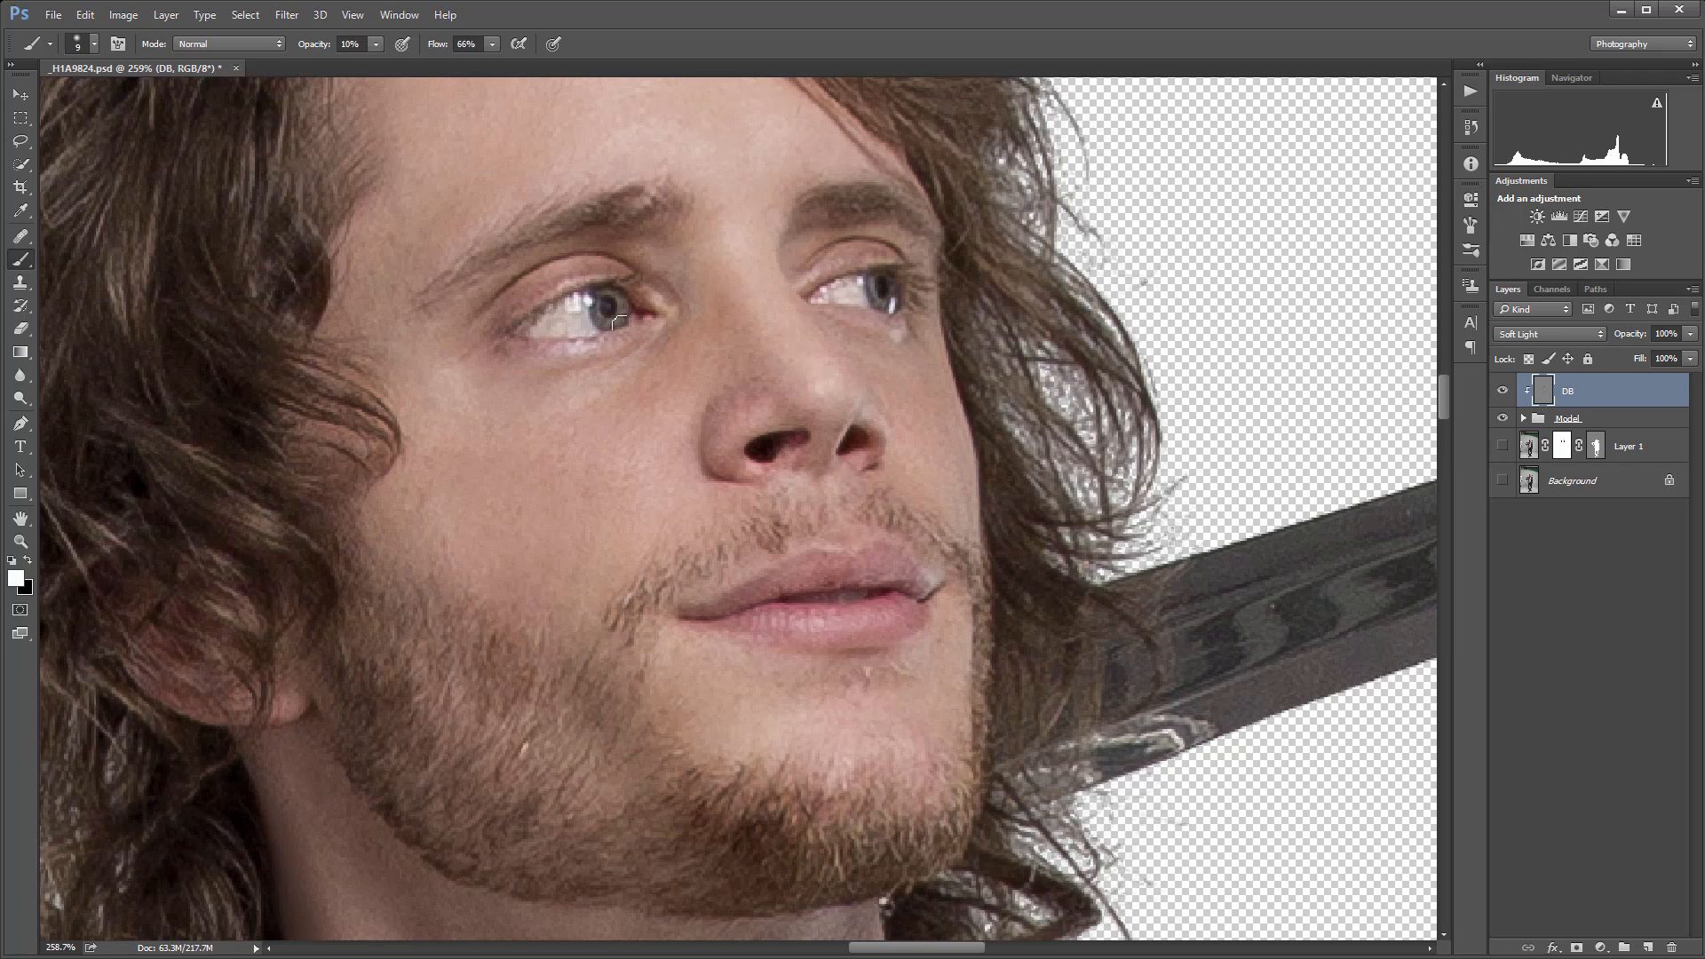
# Dodge the skin under the eye with a larger white brush, and set the brush to 15 px for the nose highlights.
pyautogui.press(']')
pyautogui.press(']')
pyautogui.press(']')
pyautogui.press(']')
pyautogui.moveTo(631, 373); pyautogui.dragTo(628, 353)
pyautogui.press('[')
pyautogui.press('[')
pyautogui.press('[')
pyautogui.press('[')
pyautogui.press(']')
pyautogui.press(']')
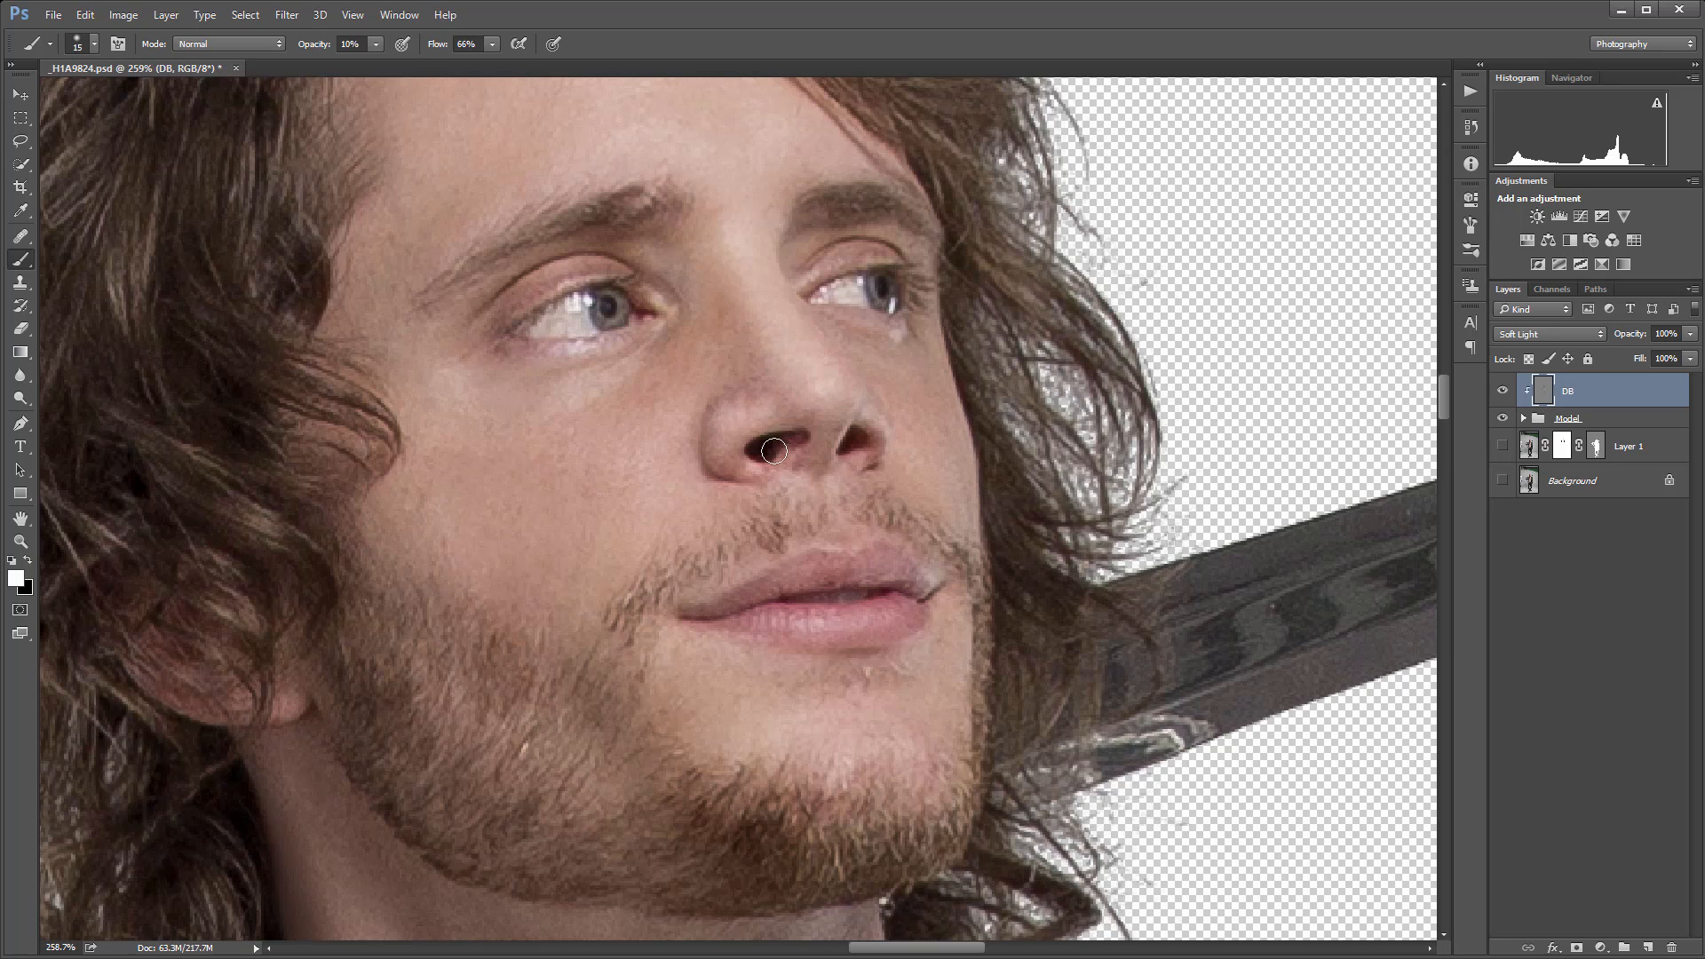
# Dodge the forehead above the eyebrow, and swap to black to burn the eyebrow and the edge of the nose.
pyautogui.scroll(3, 798, 392)
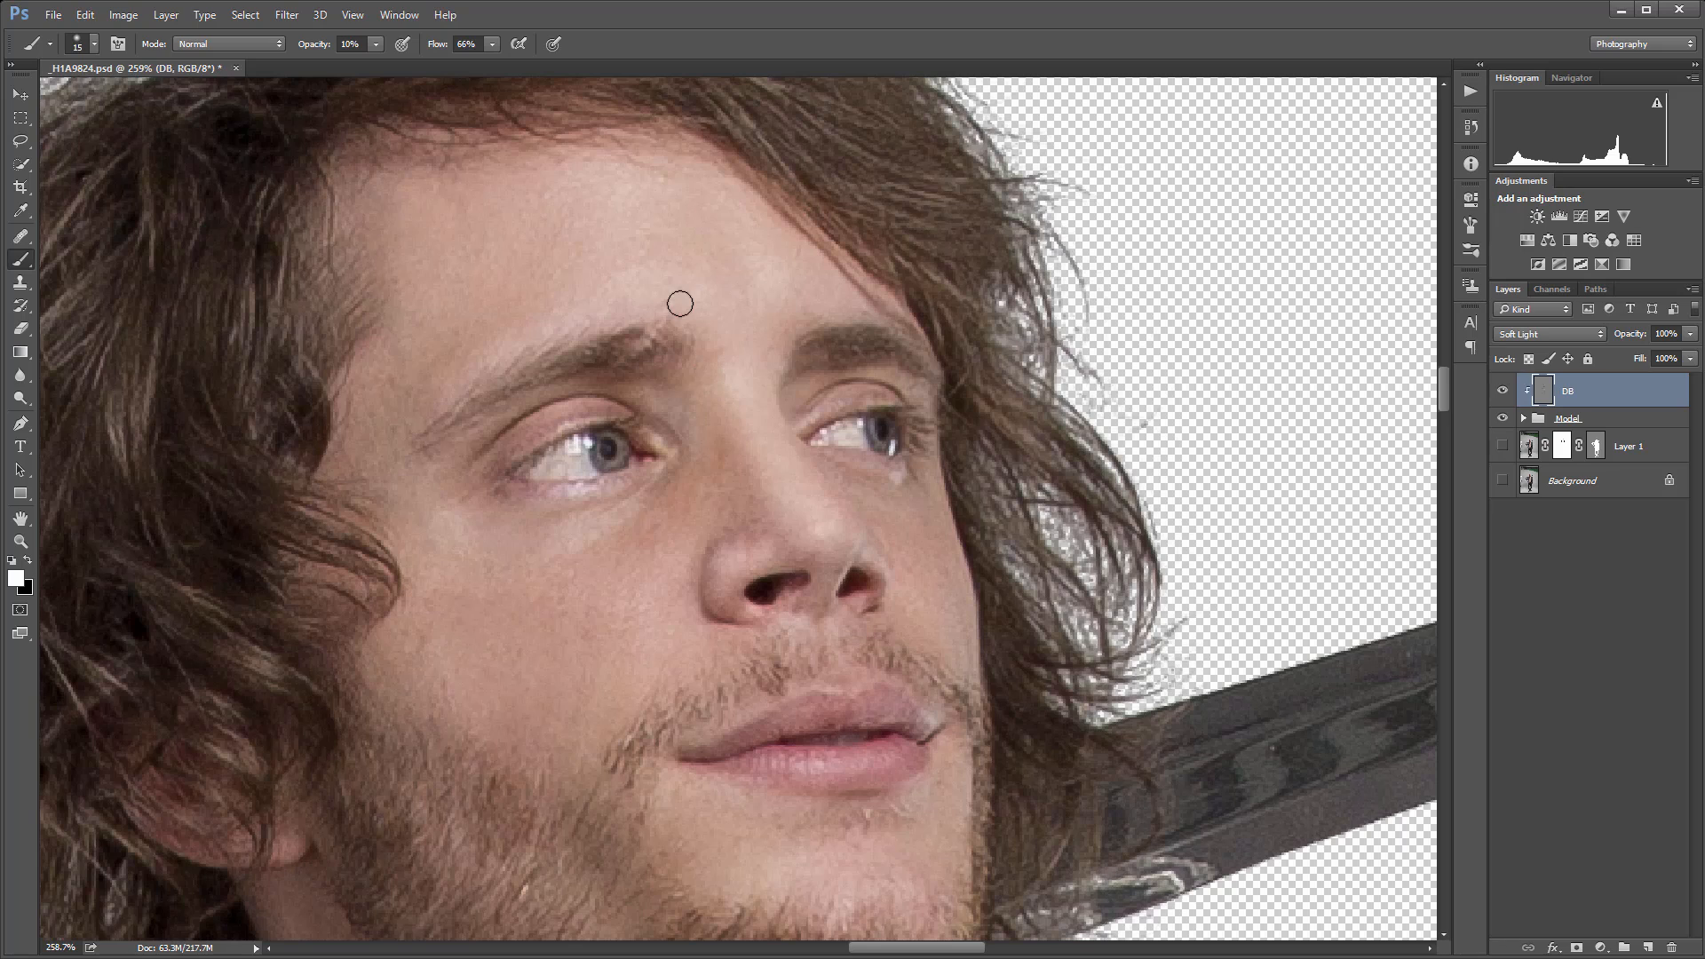
pyautogui.press('x')
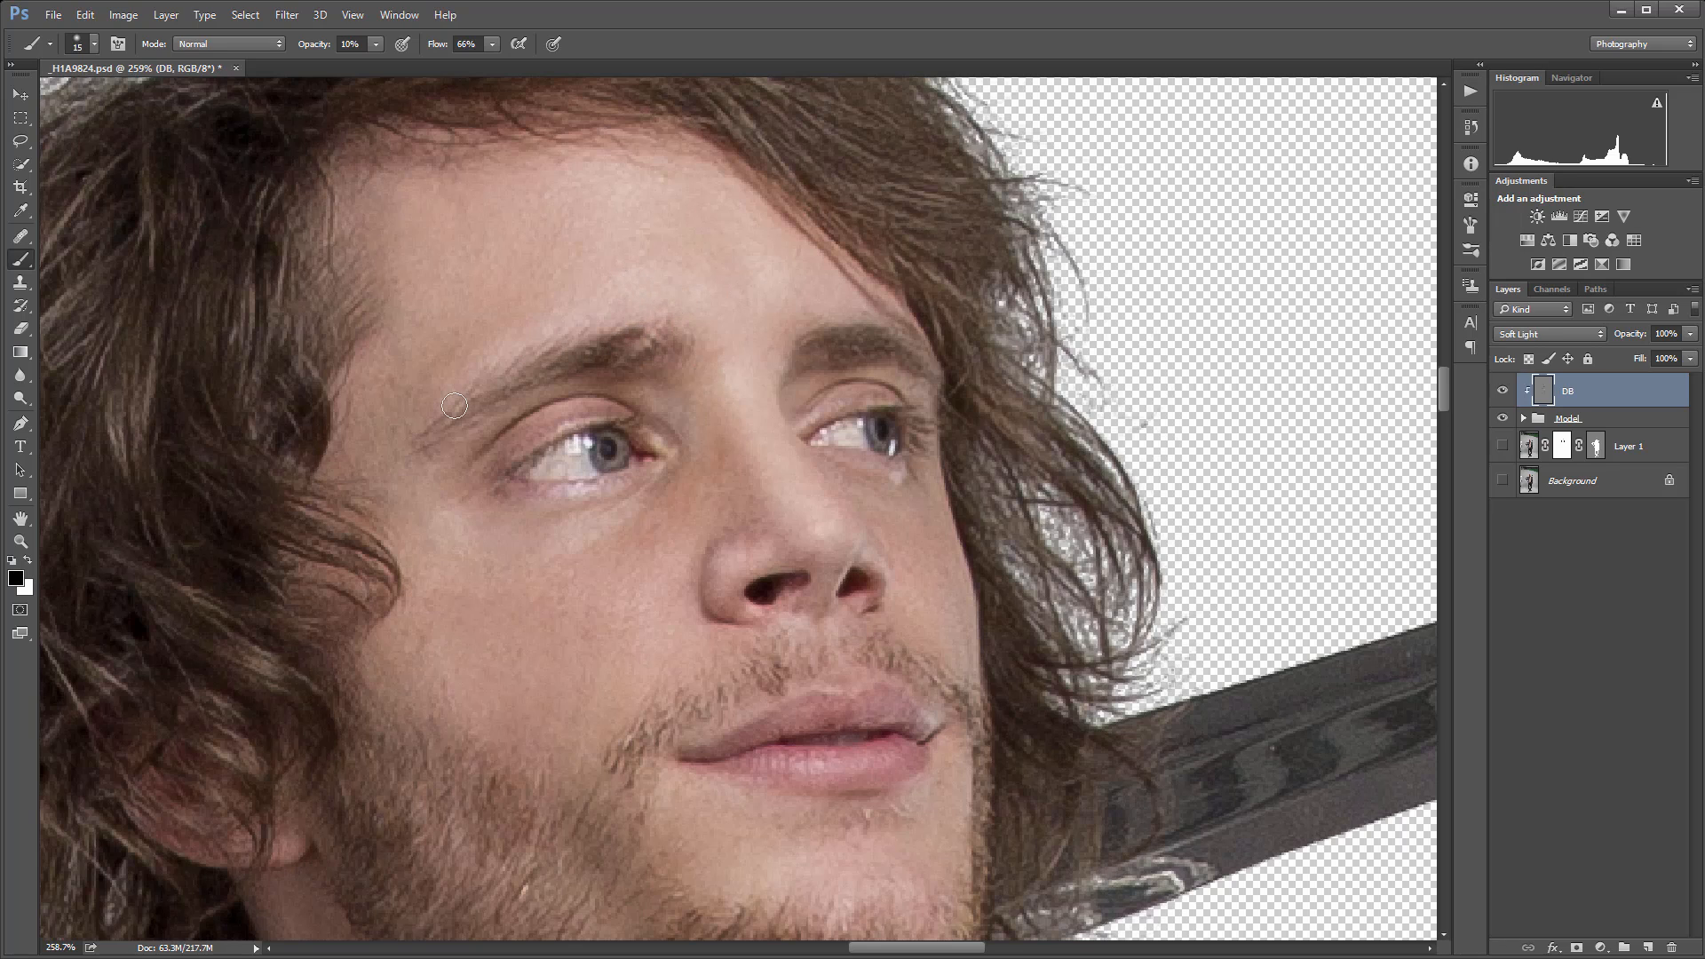
pyautogui.scroll(-3, 709, 484)
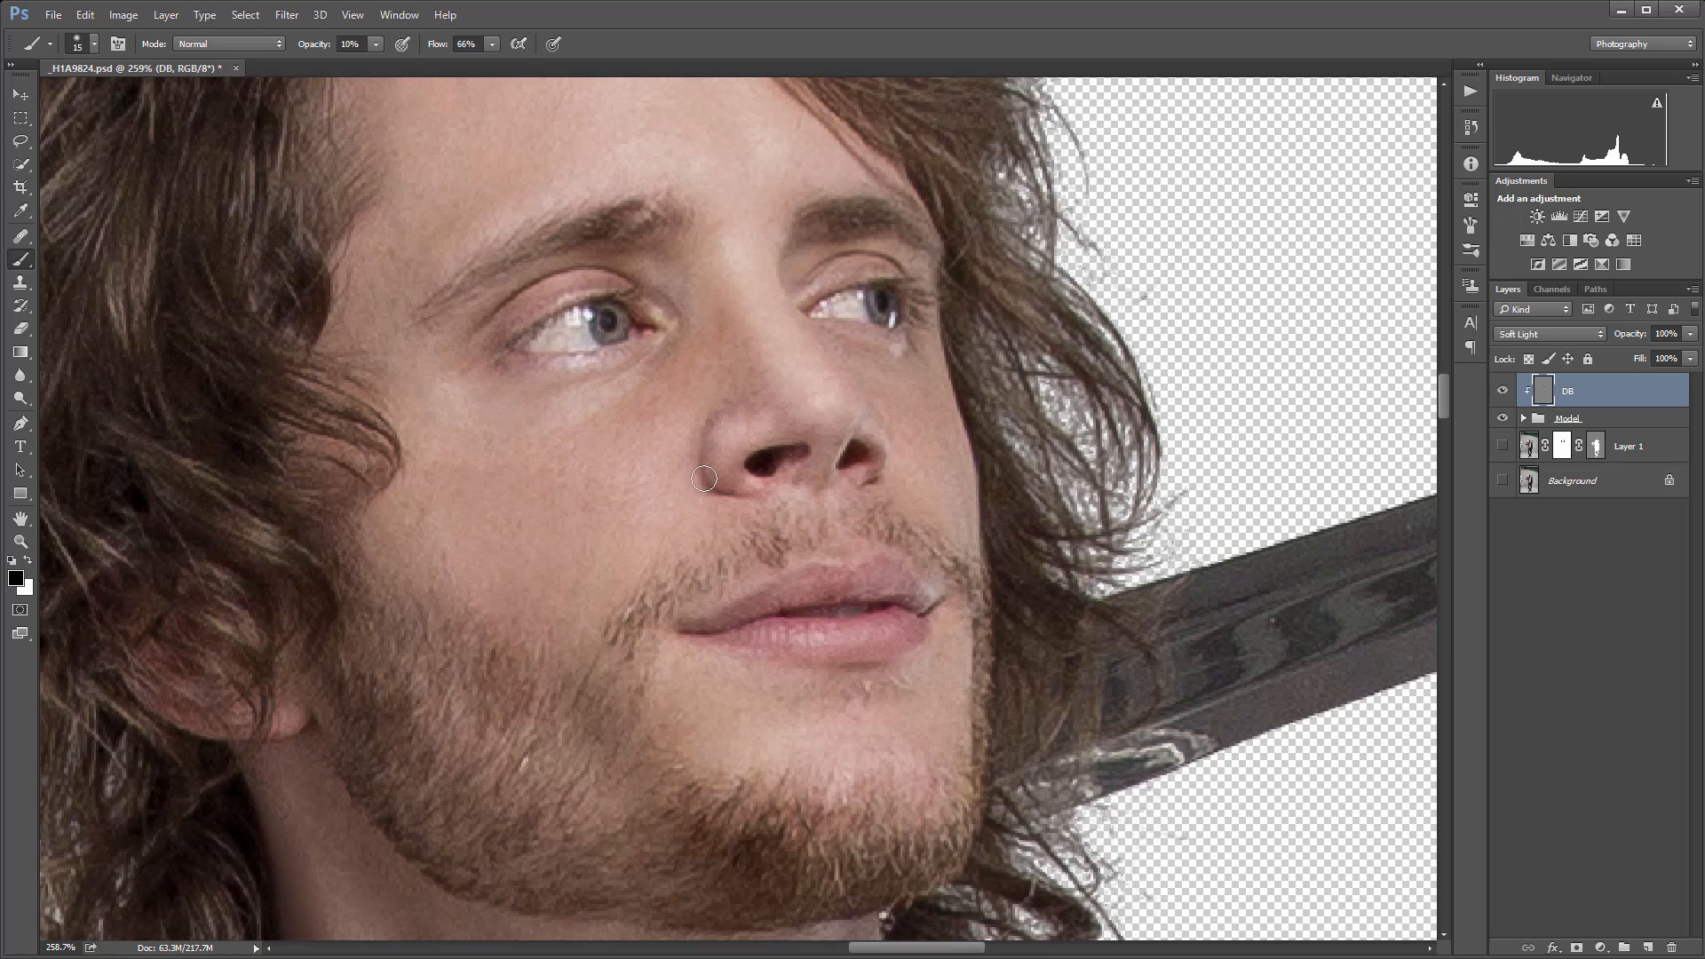
# Compare the portrait with and without the DB layer, leaving the layer visible.
pyautogui.scroll(-5, 648, 430)
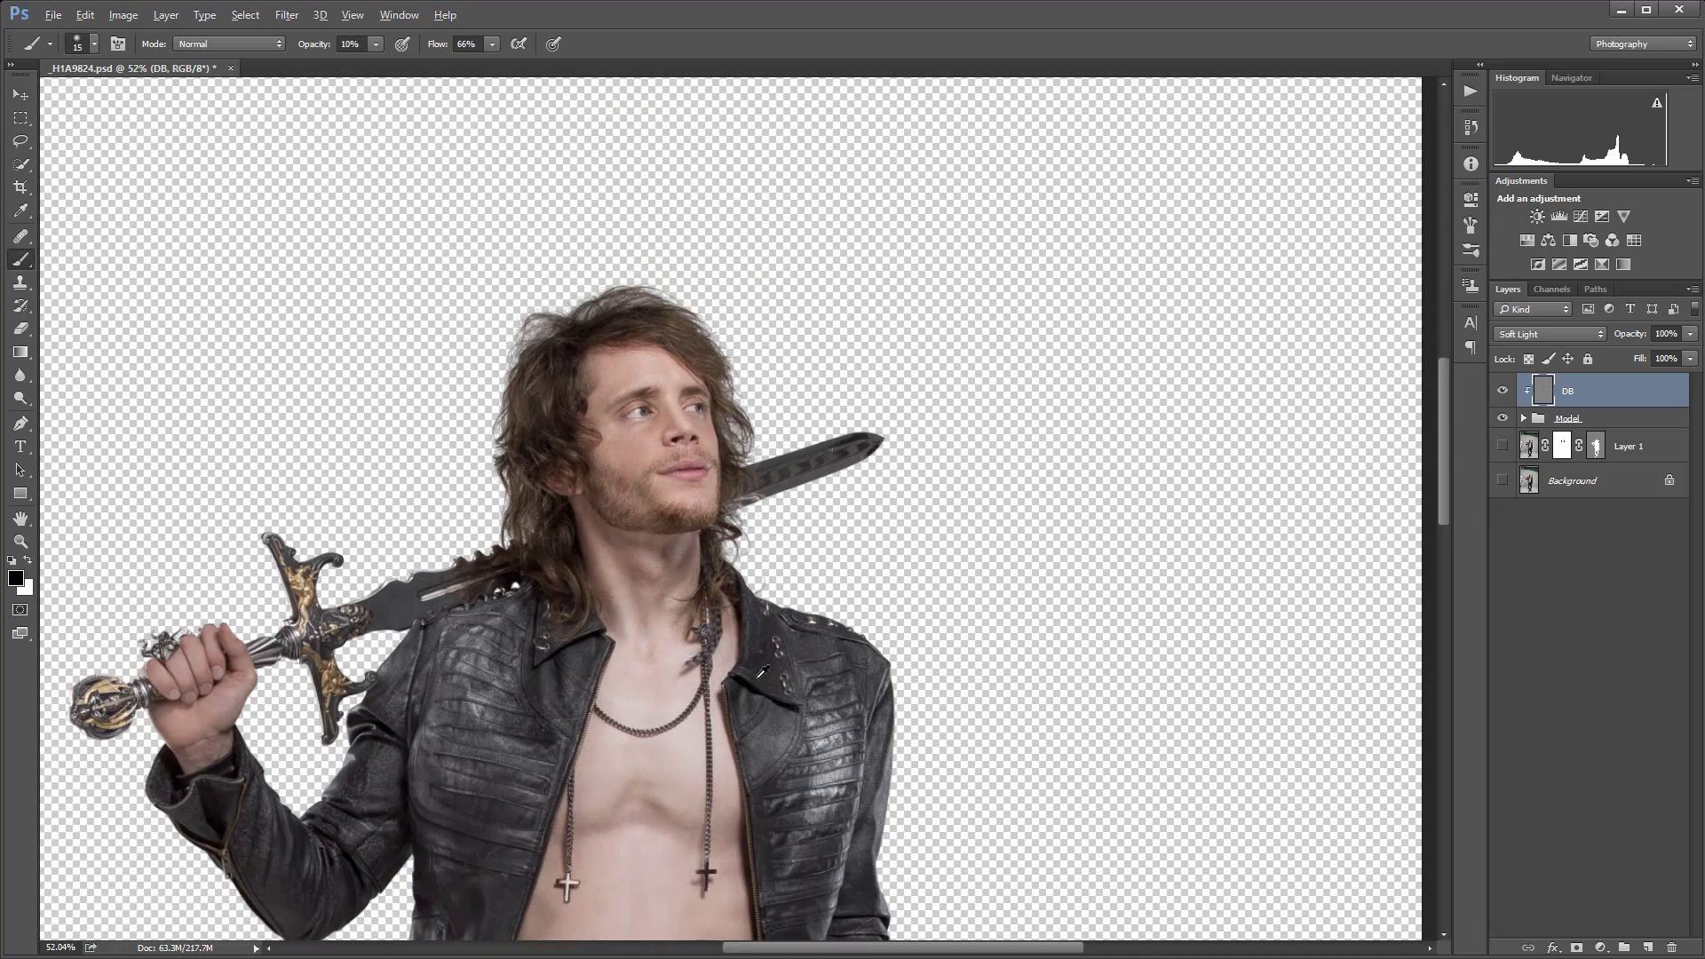
pyautogui.scroll(3, 760, 672)
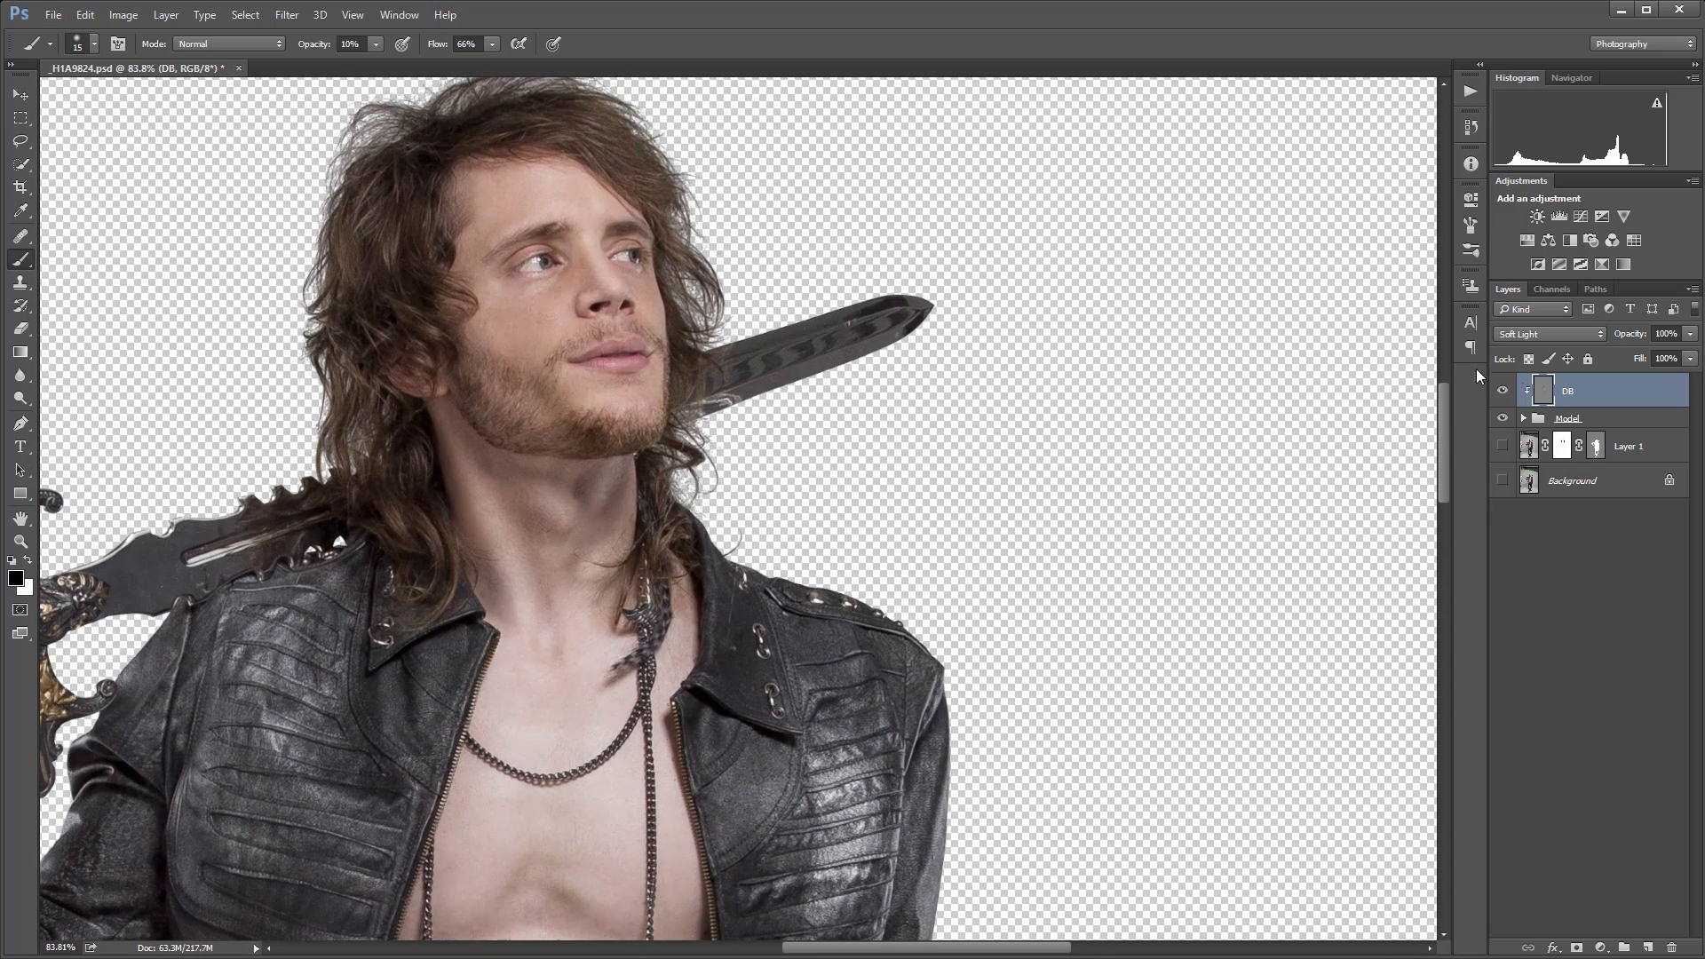
pyautogui.click(1502, 391)
pyautogui.click(1502, 391)
pyautogui.click(1502, 390)
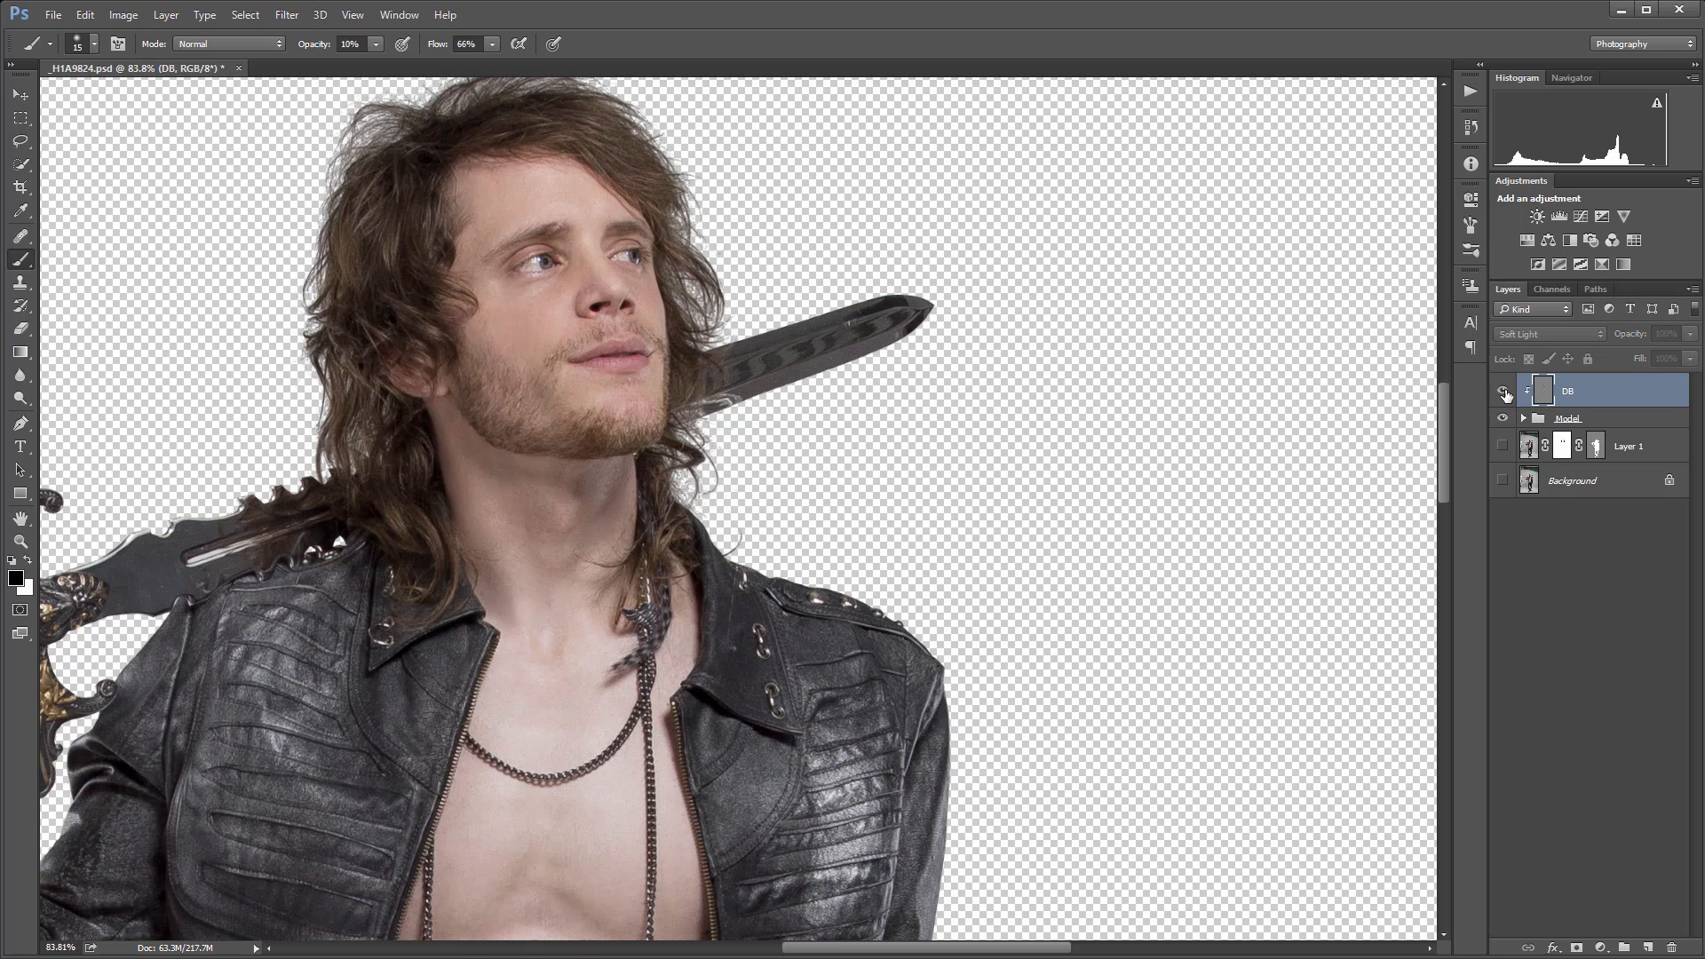
pyautogui.click(1503, 391)
pyautogui.click(1502, 390)
pyautogui.click(1502, 391)
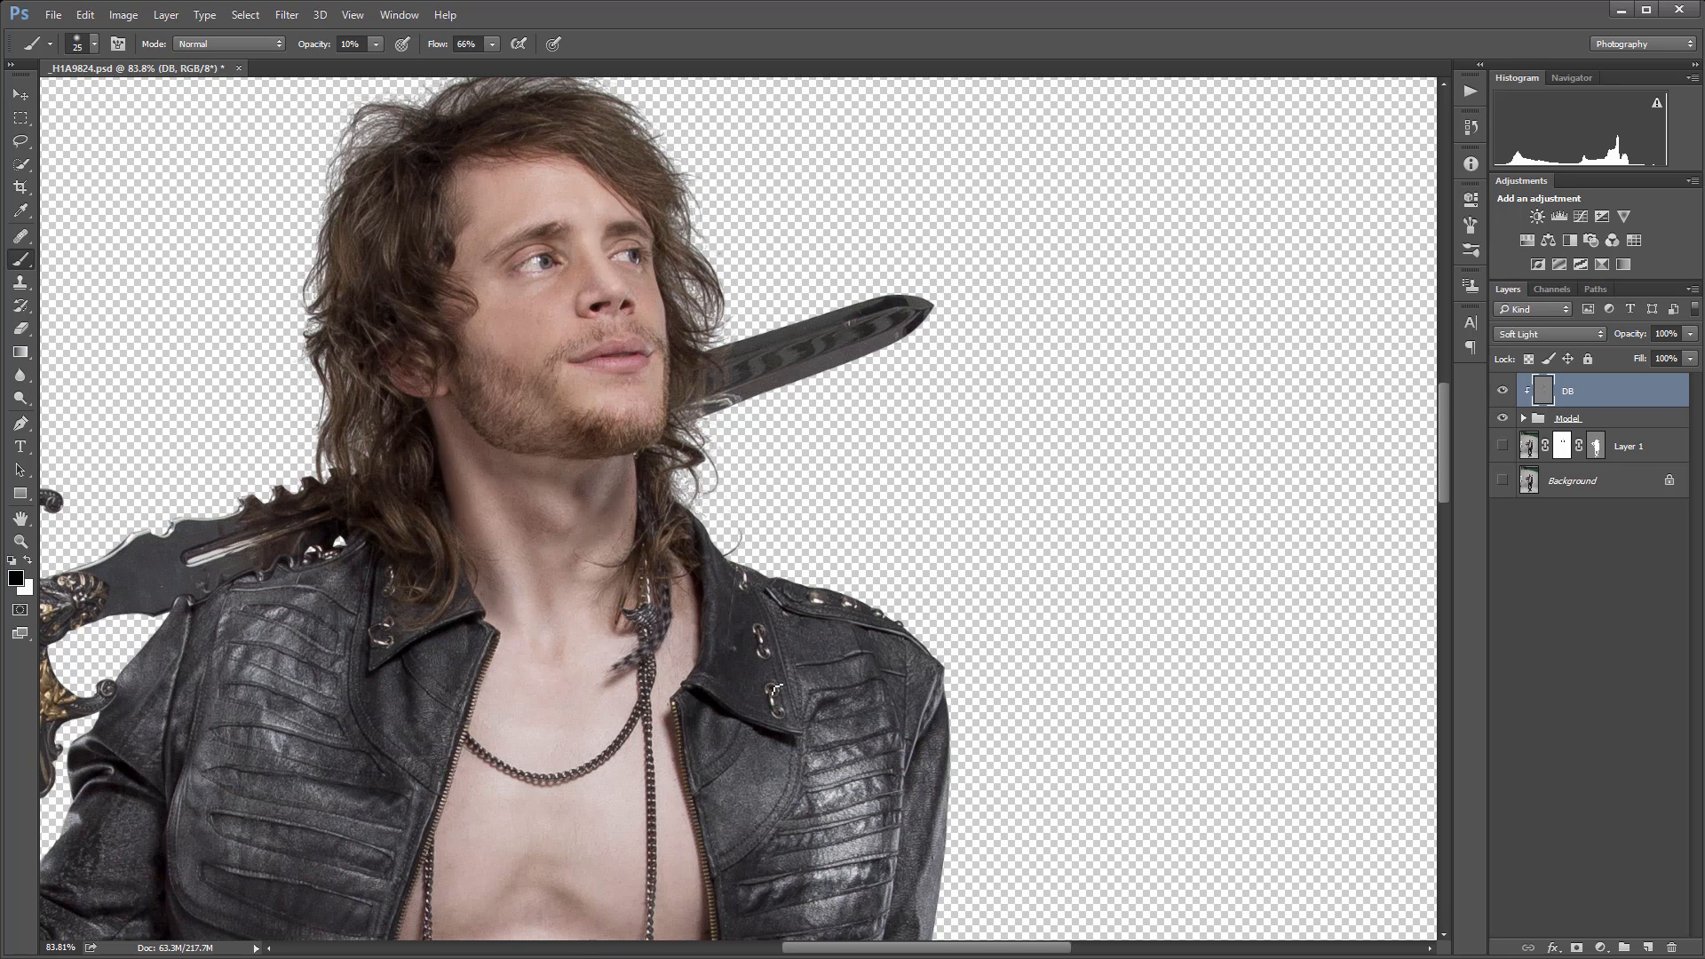
# Burn the folds and shaded areas of the leather jacket front and sleeve with a 35 px black brush.
pyautogui.scroll(-3, 757, 682)
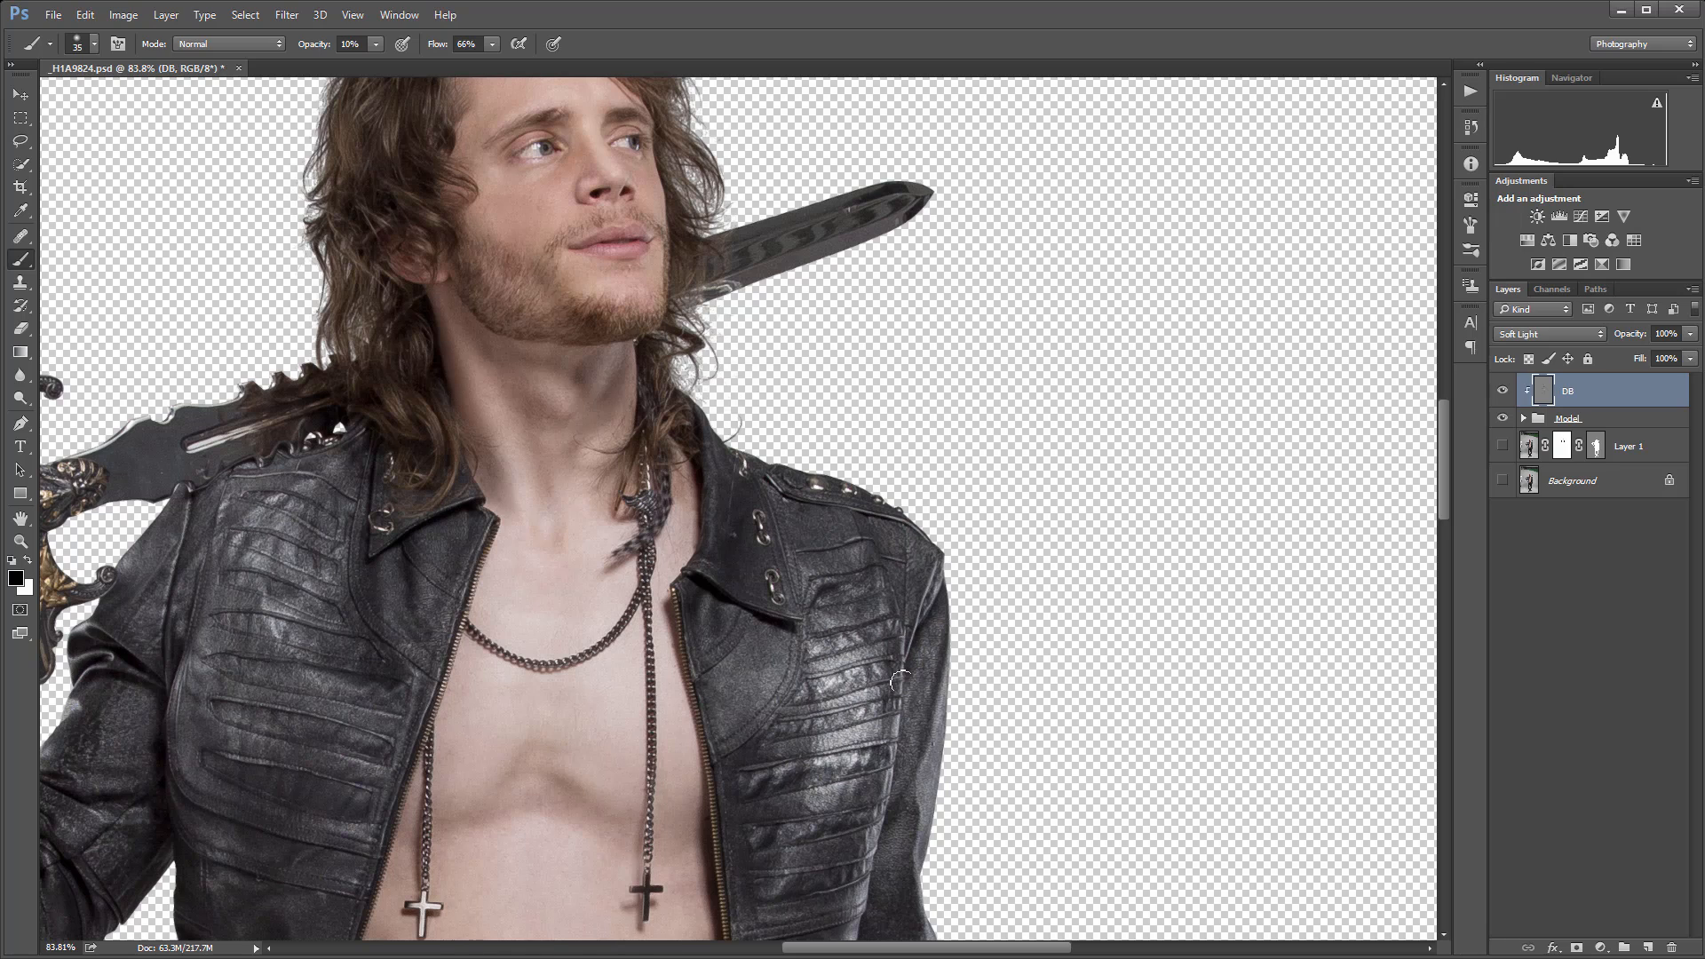
pyautogui.scroll(-5, 897, 735)
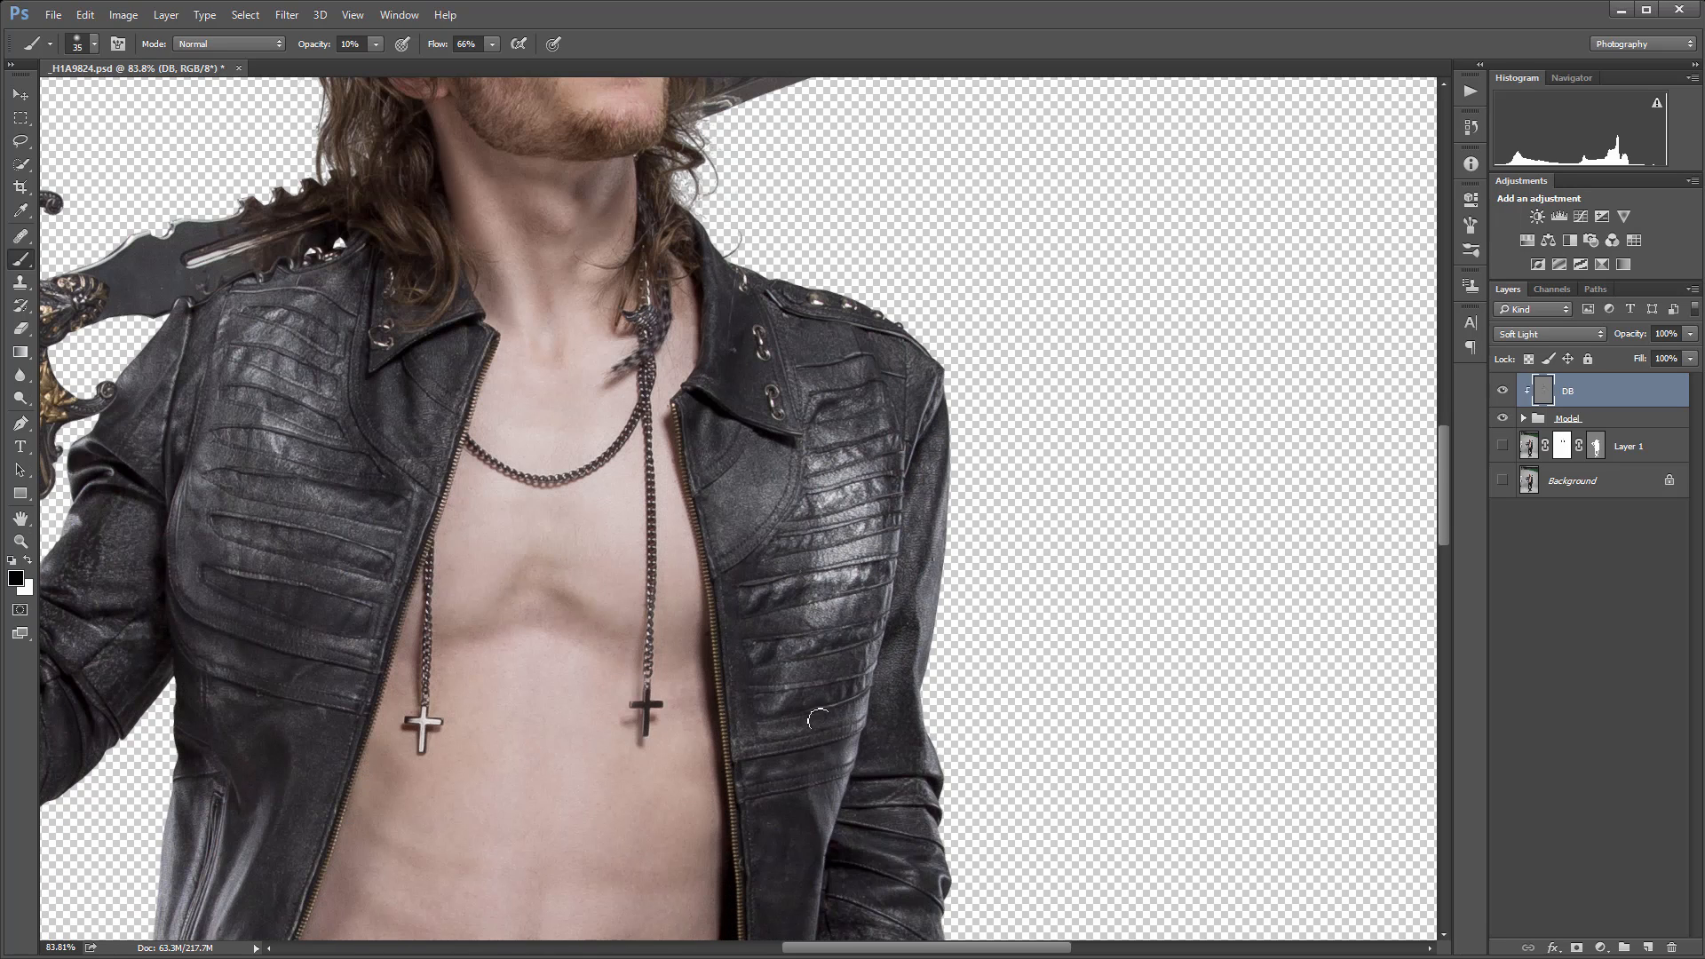
pyautogui.scroll(-5, 828, 643)
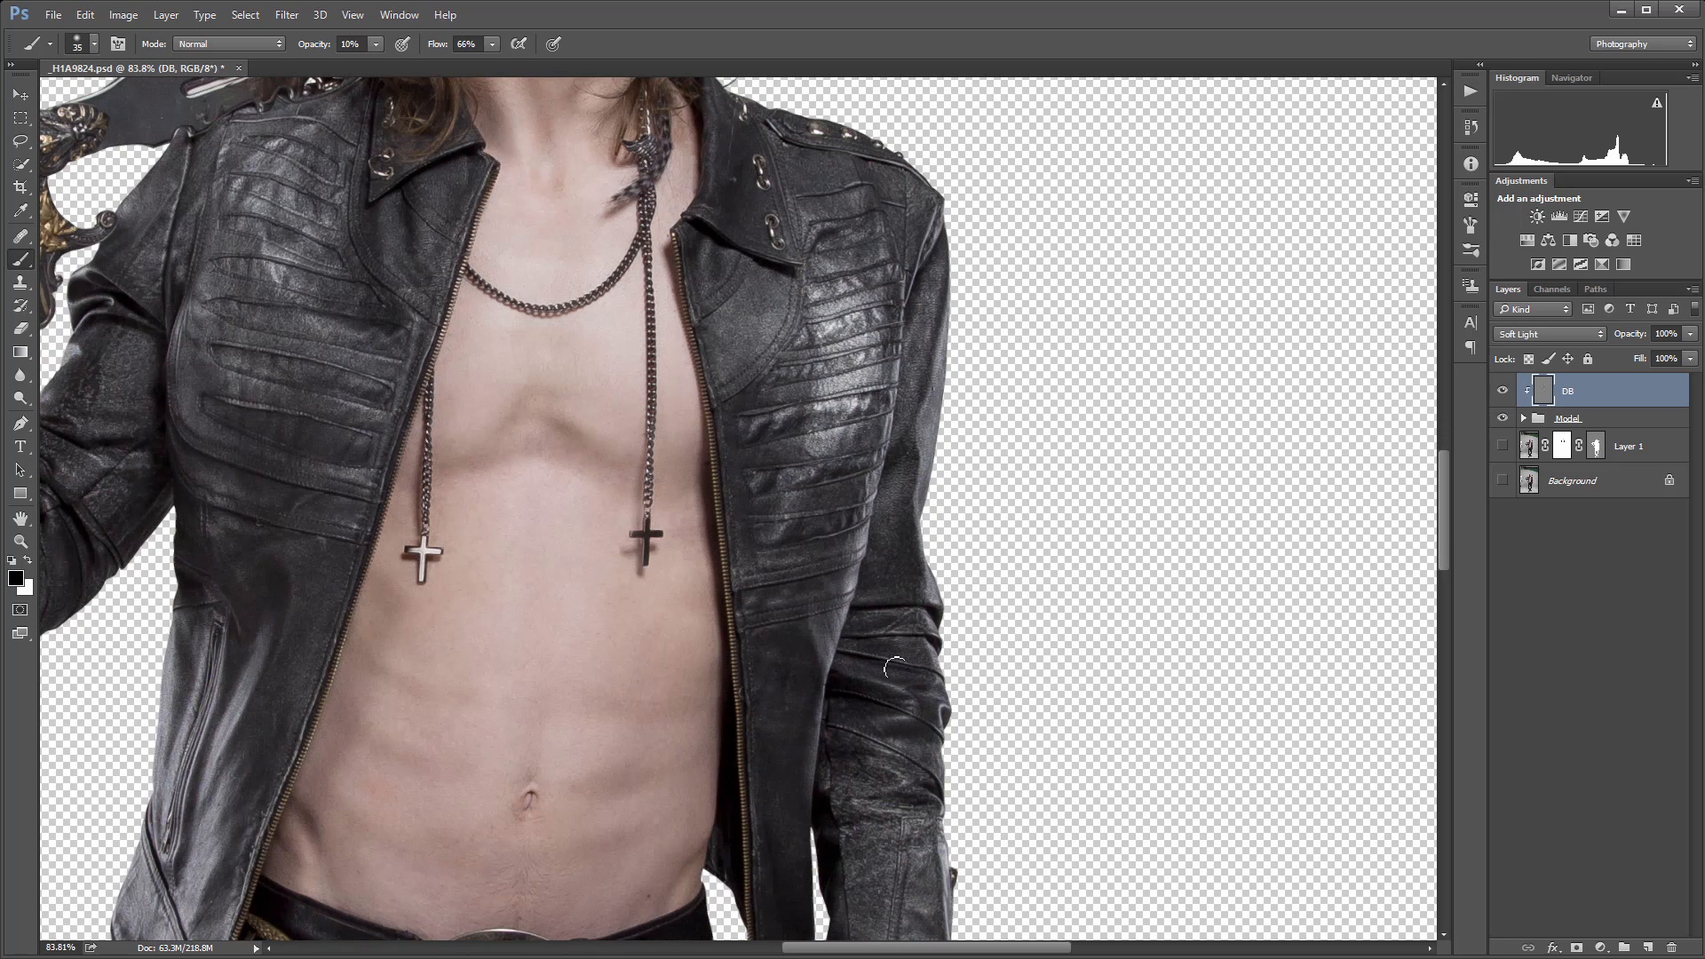
pyautogui.scroll(-10, 888, 797)
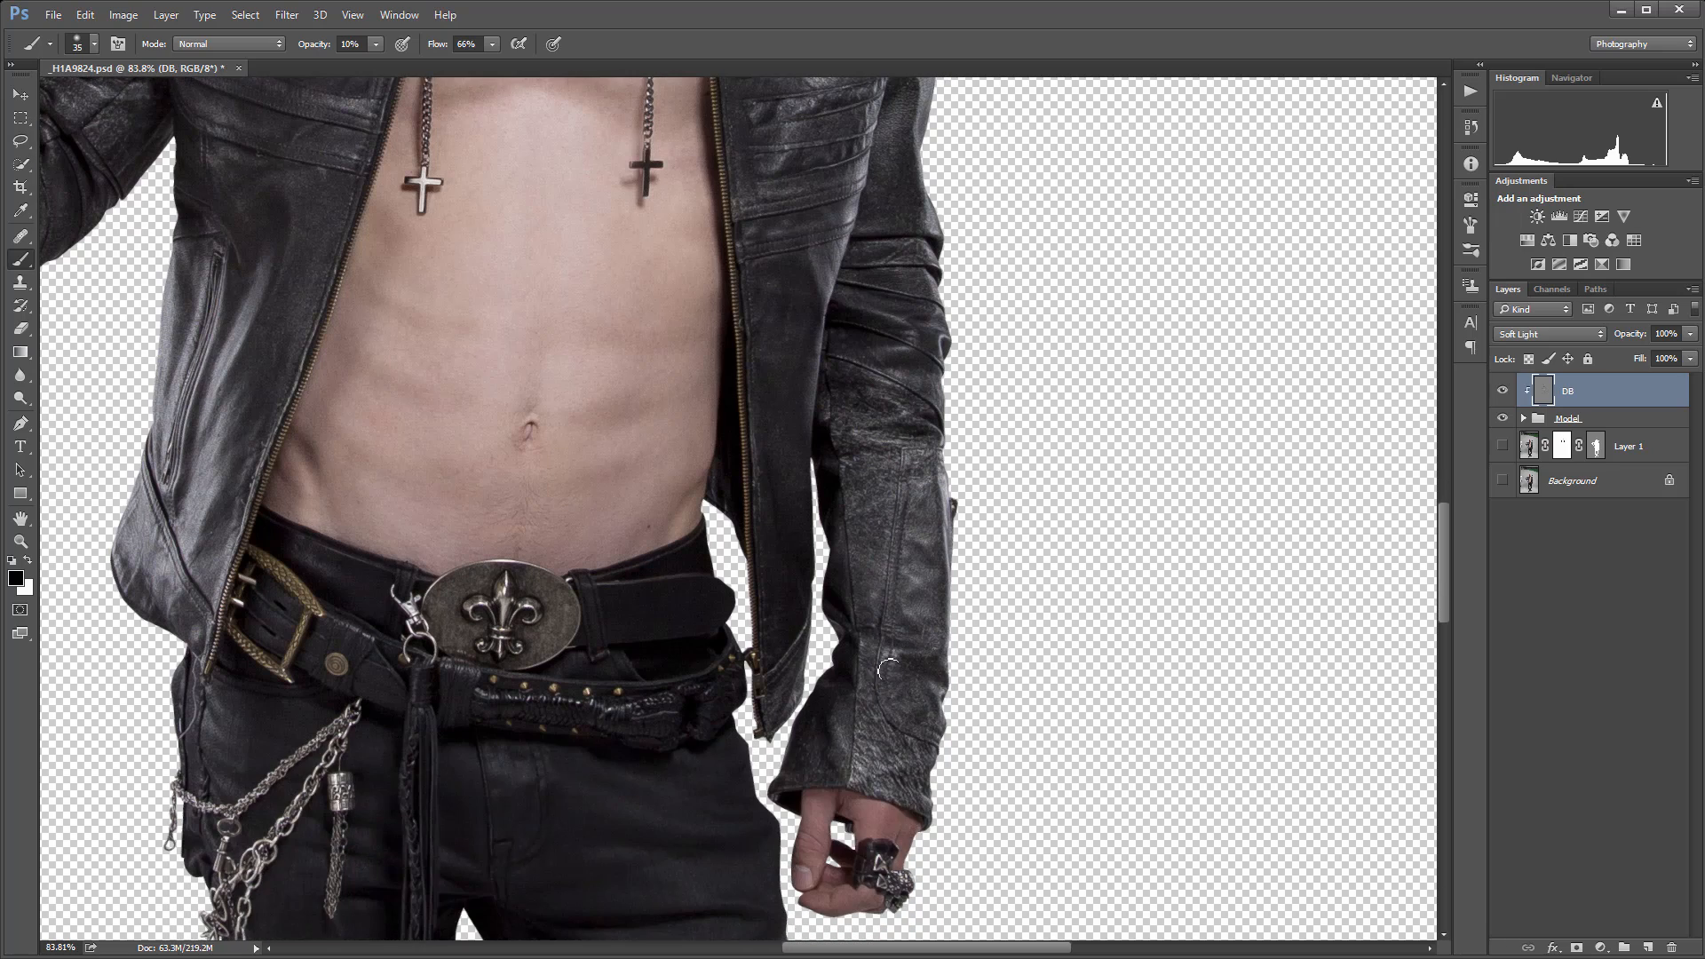
# Burn the jacket's lower sleeve and the shaded folds and edges of the trouser legs with a 35 px black brush.
pyautogui.scroll(-4, 757, 710)
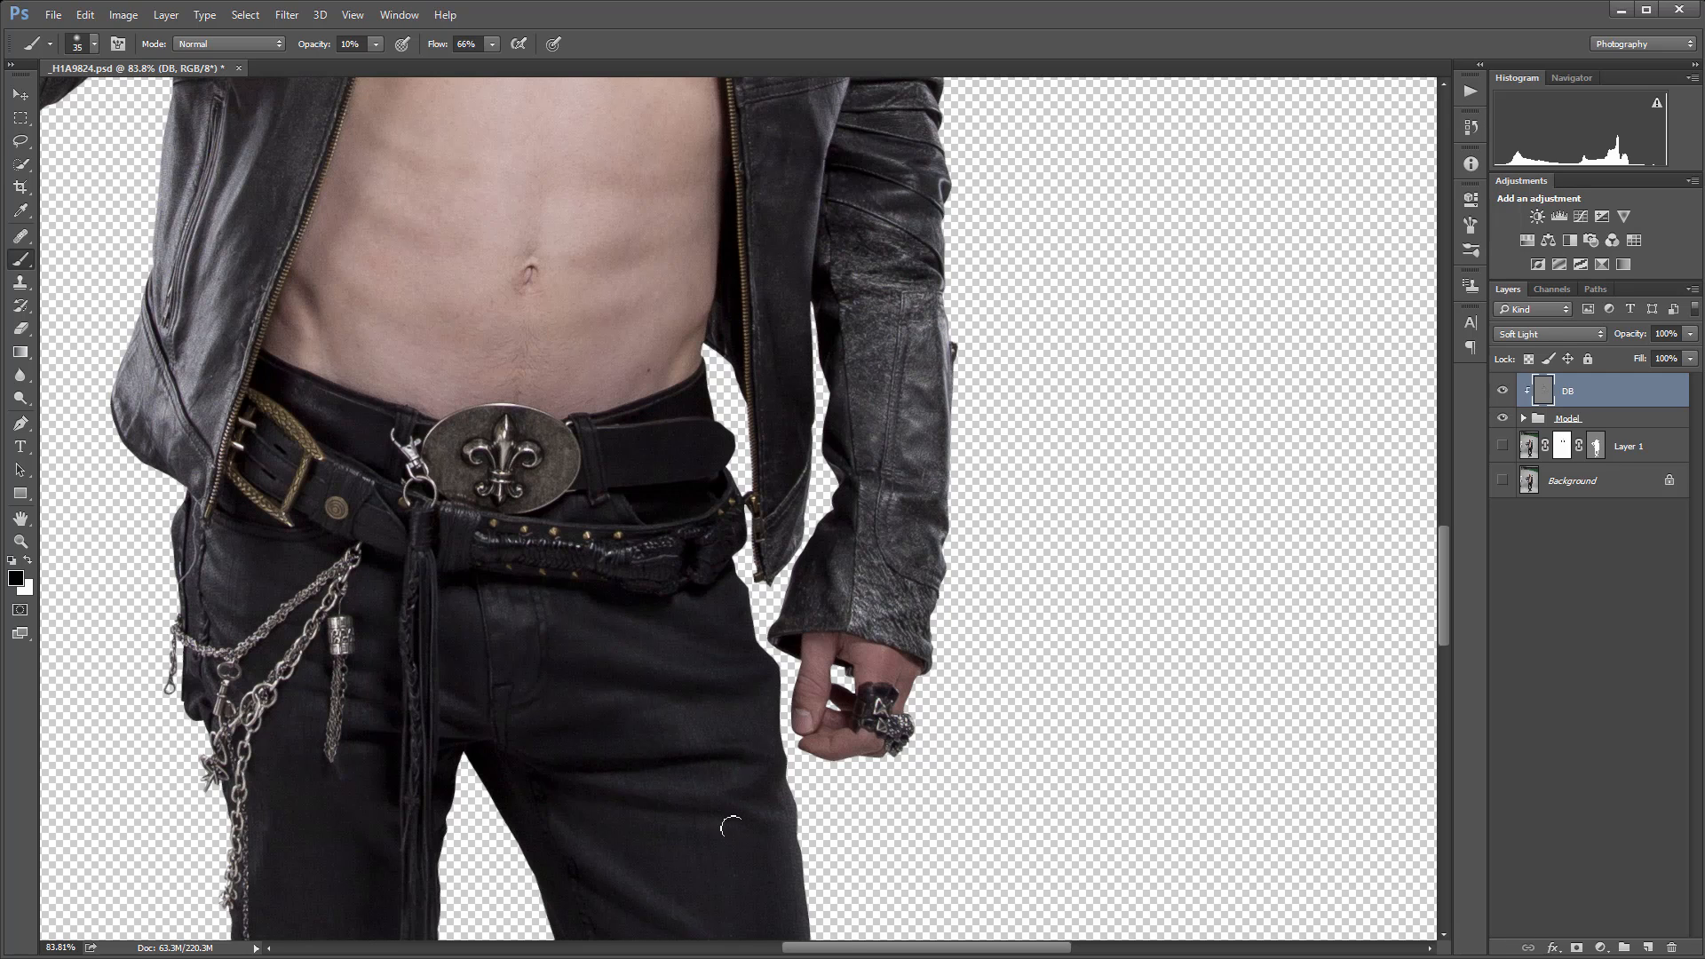
pyautogui.scroll(-4, 772, 818)
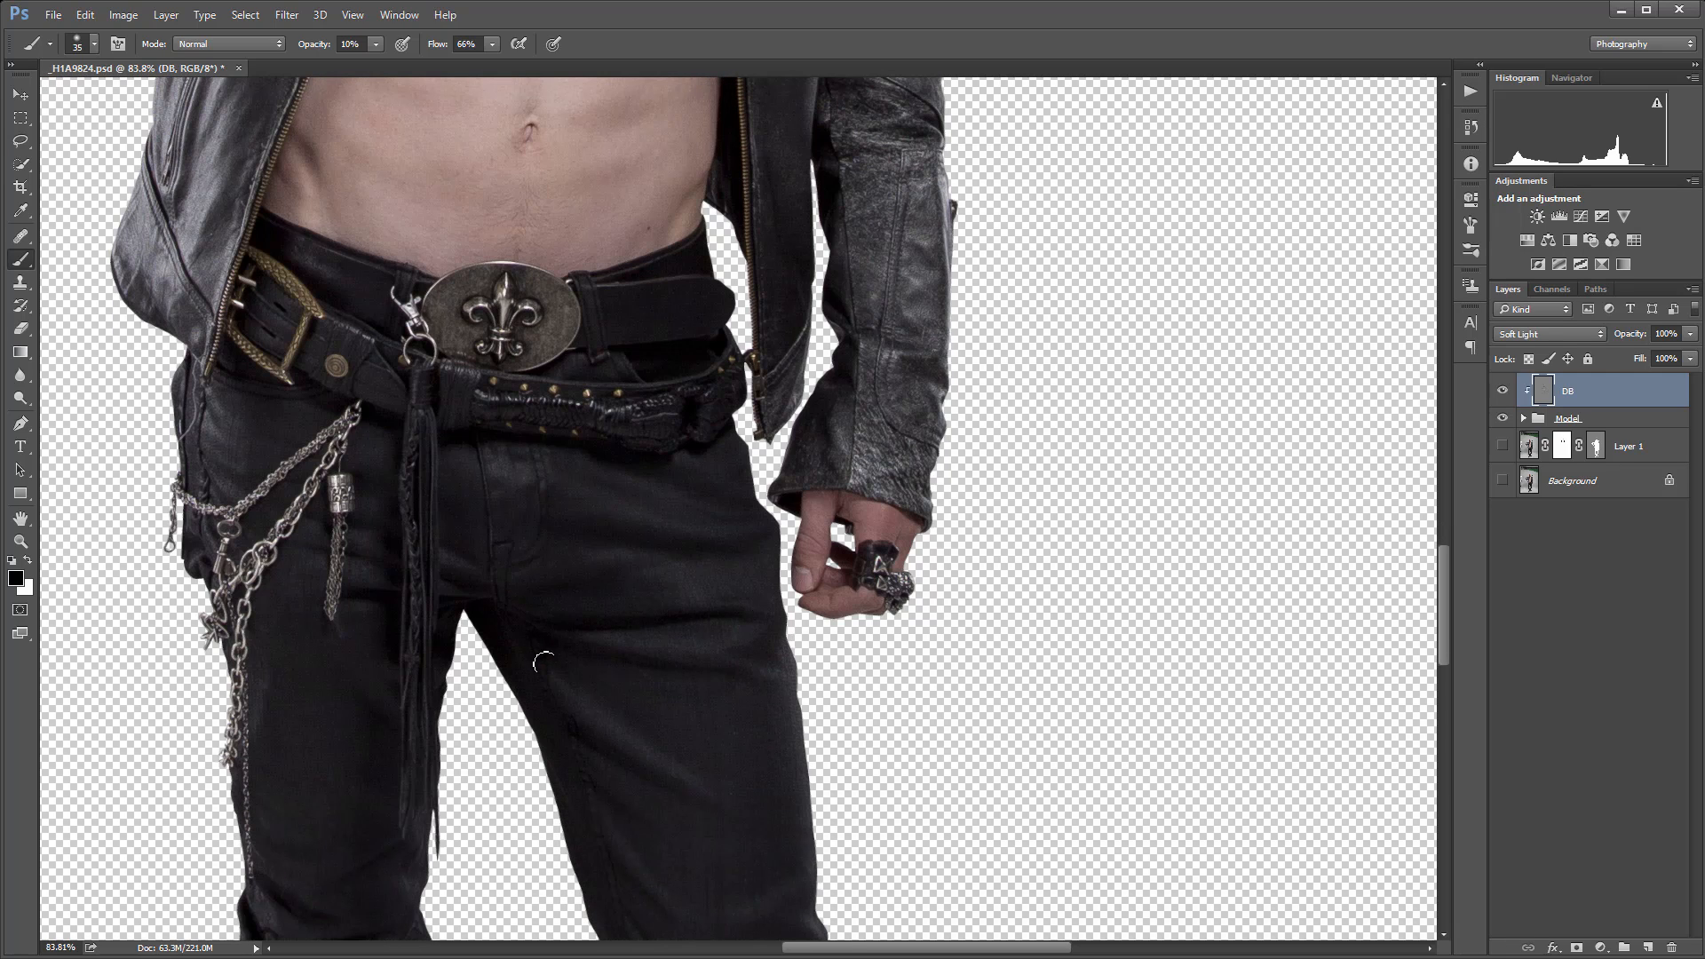
pyautogui.scroll(-5, 789, 826)
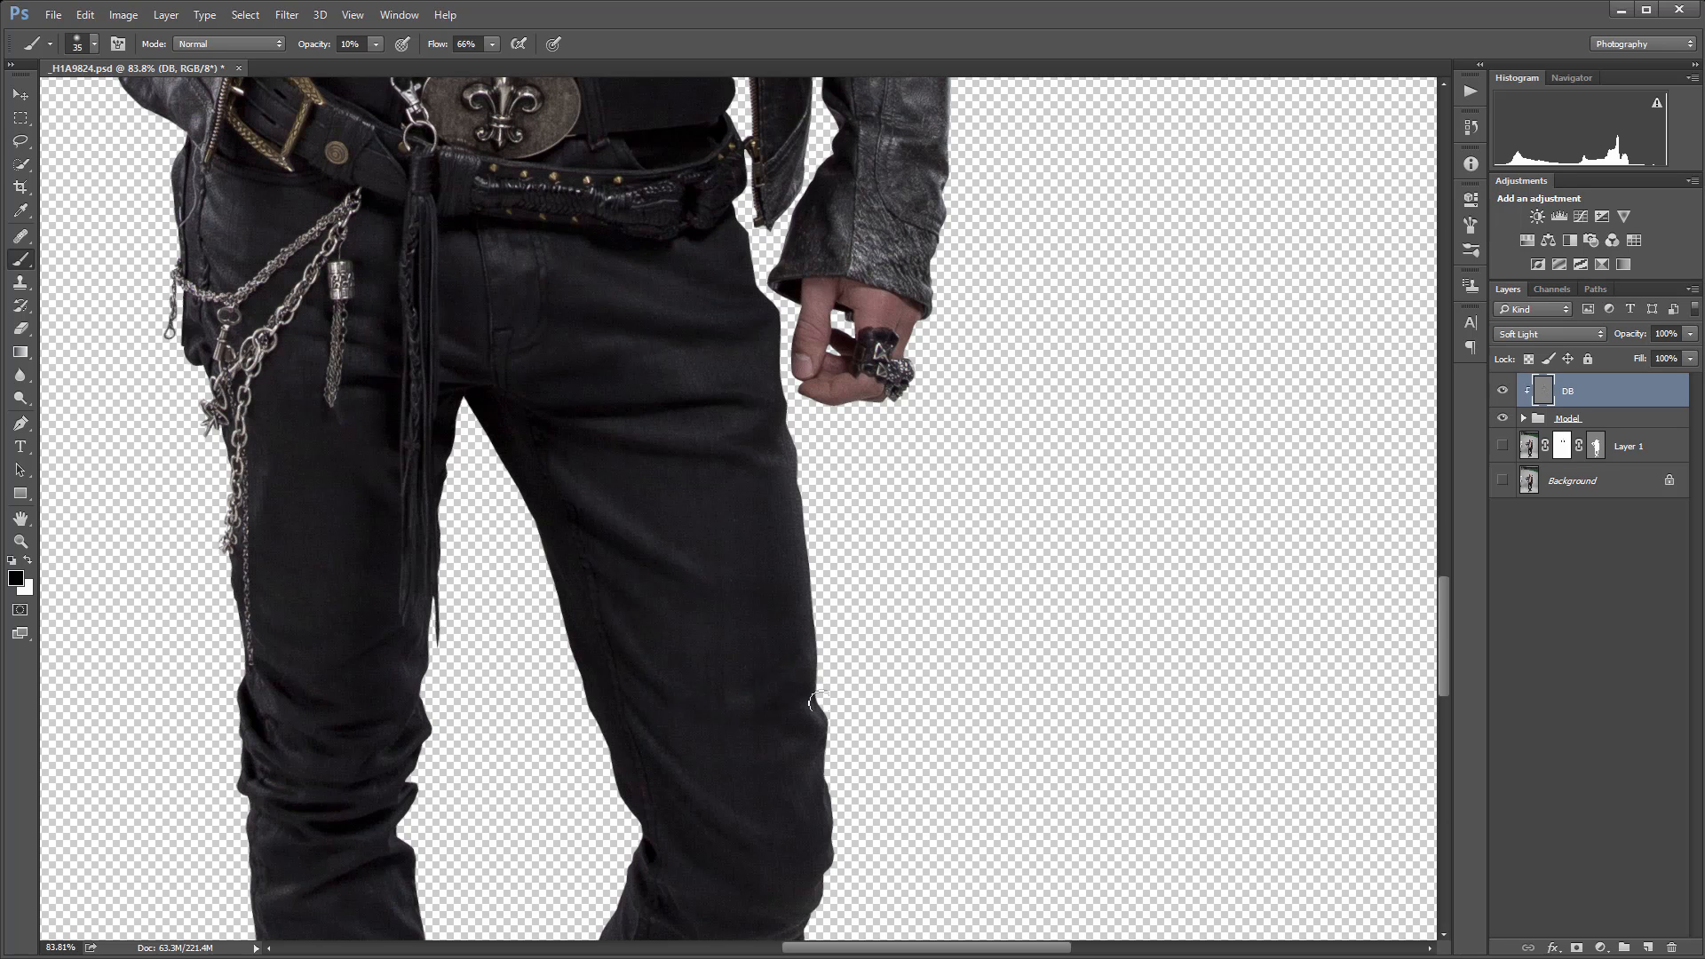
pyautogui.scroll(-4, 694, 793)
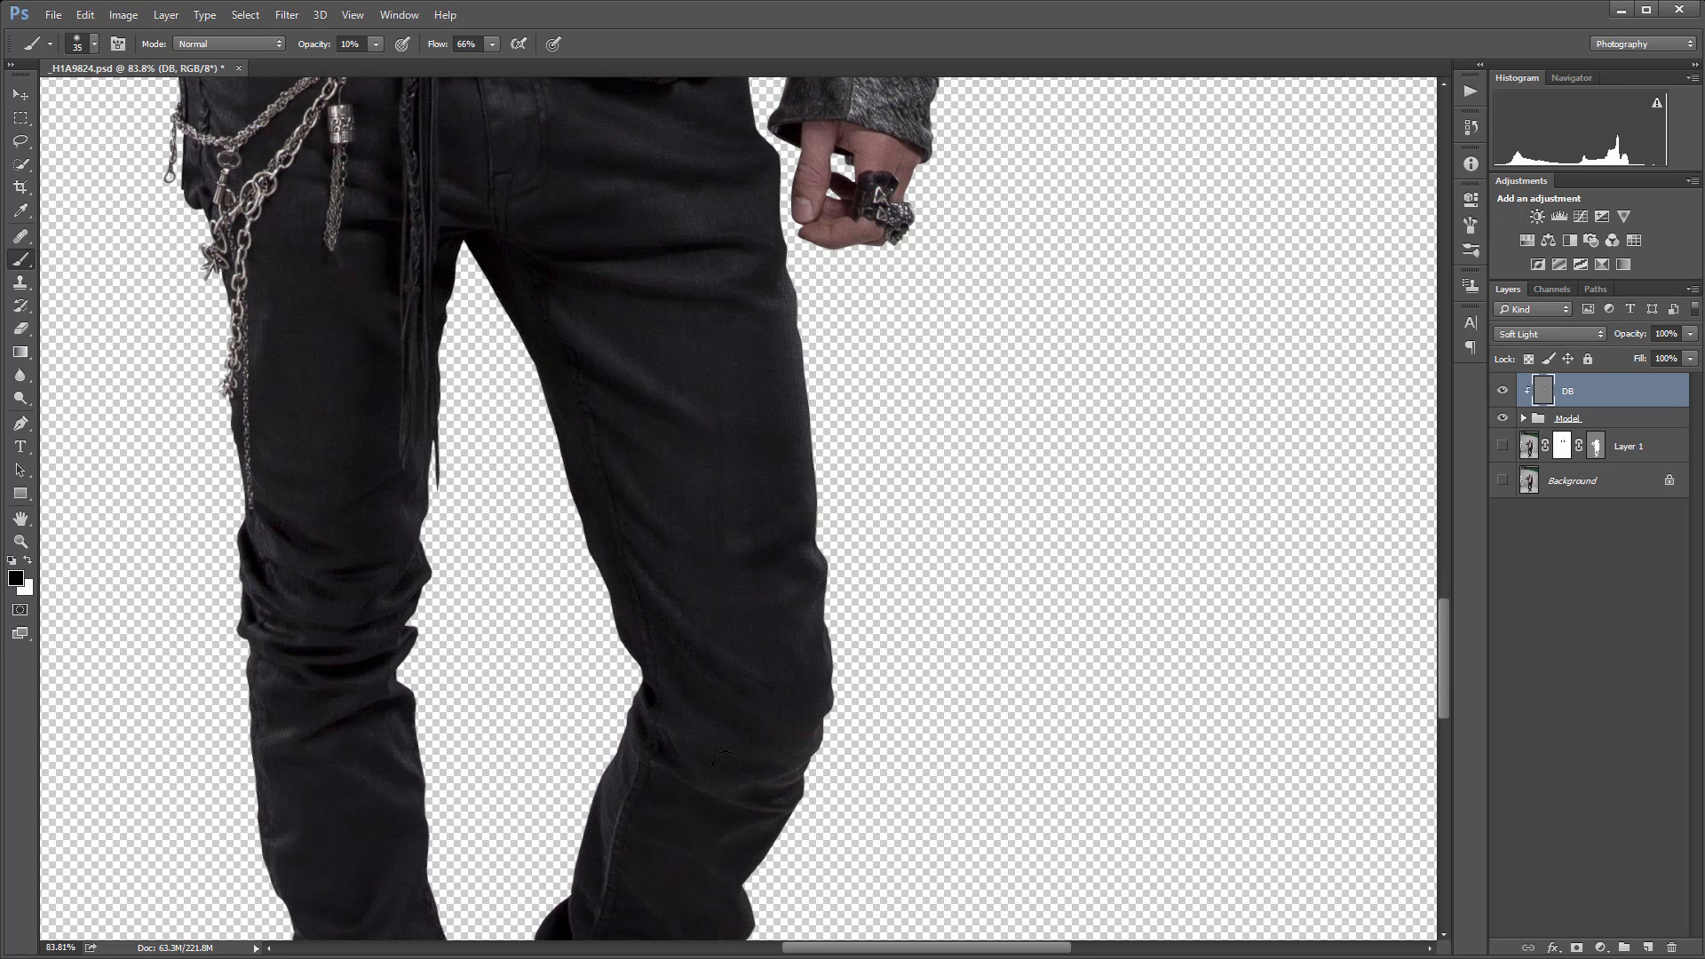
pyautogui.scroll(-4, 773, 768)
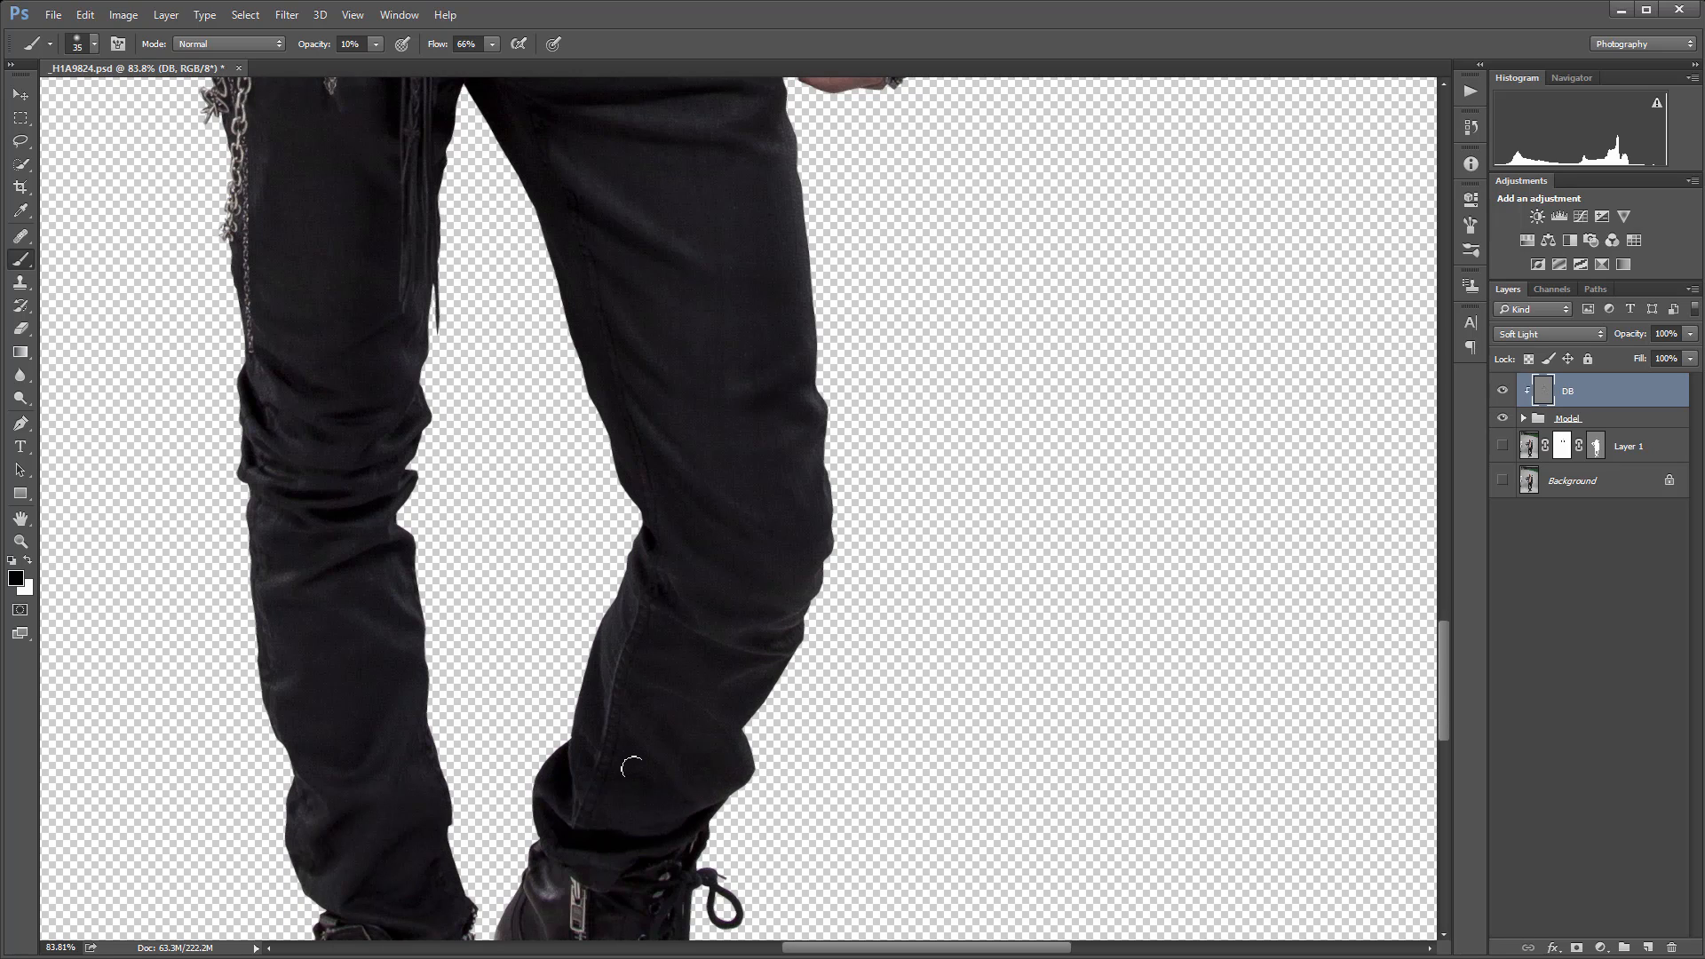
pyautogui.scroll(-3, 400, 751)
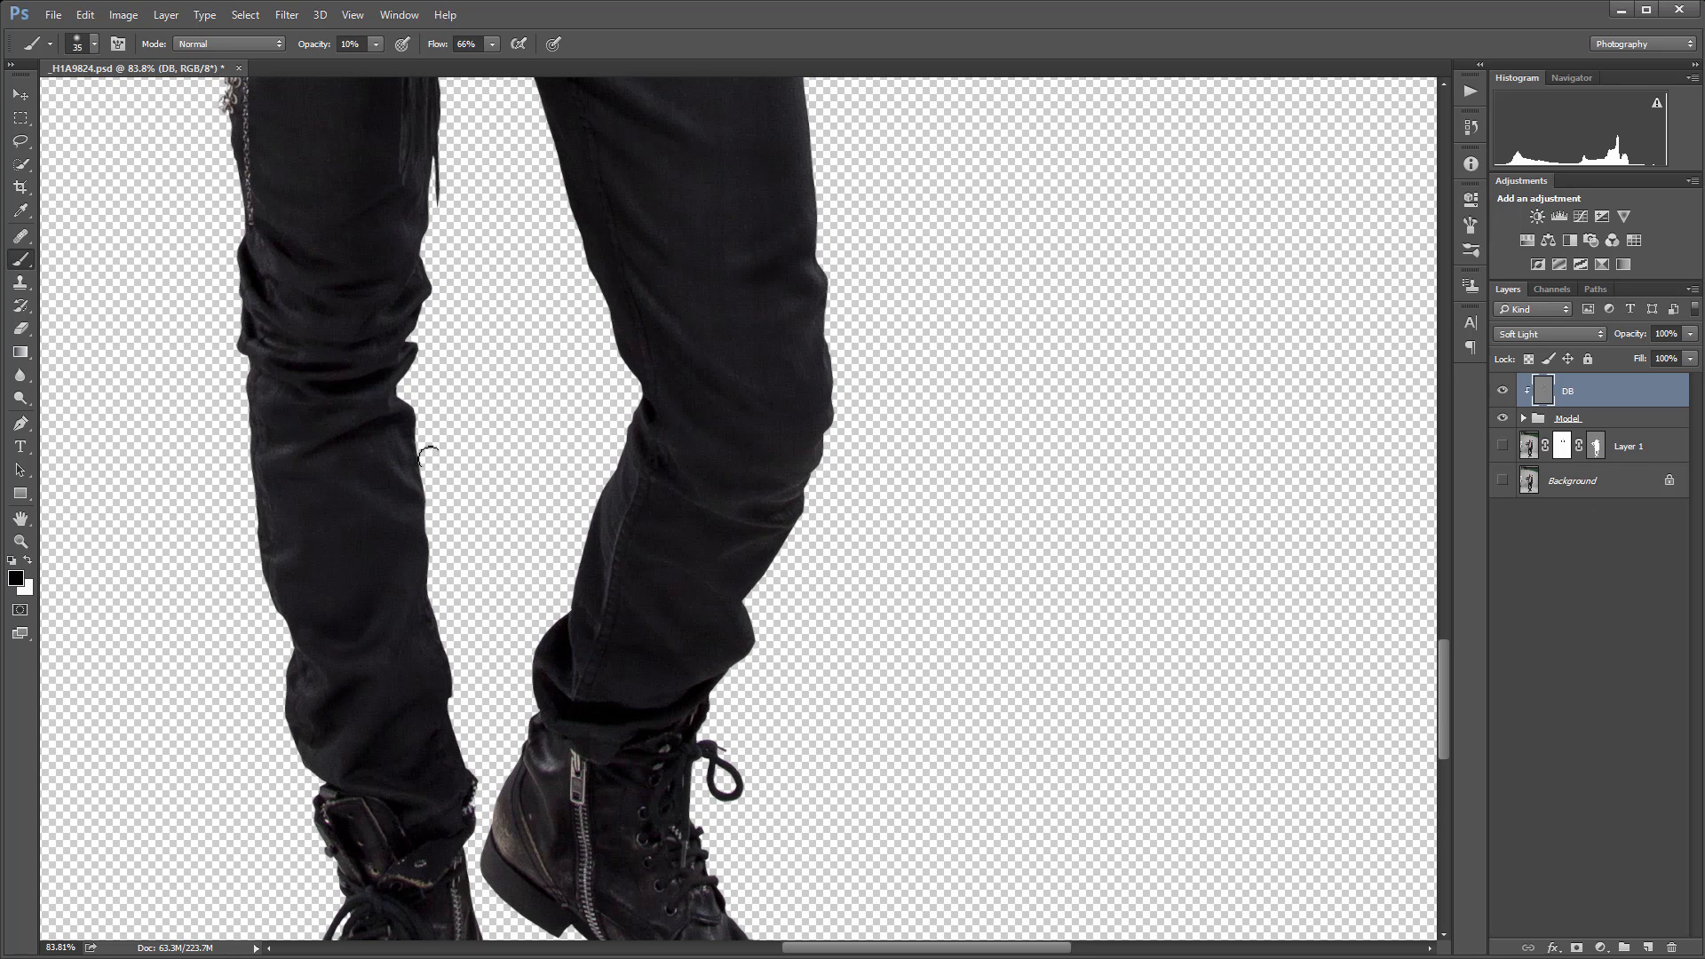
# Swap to white and dodge the trouser highlights on the thighs, knees and lower legs down to the boots.
pyautogui.press('x')
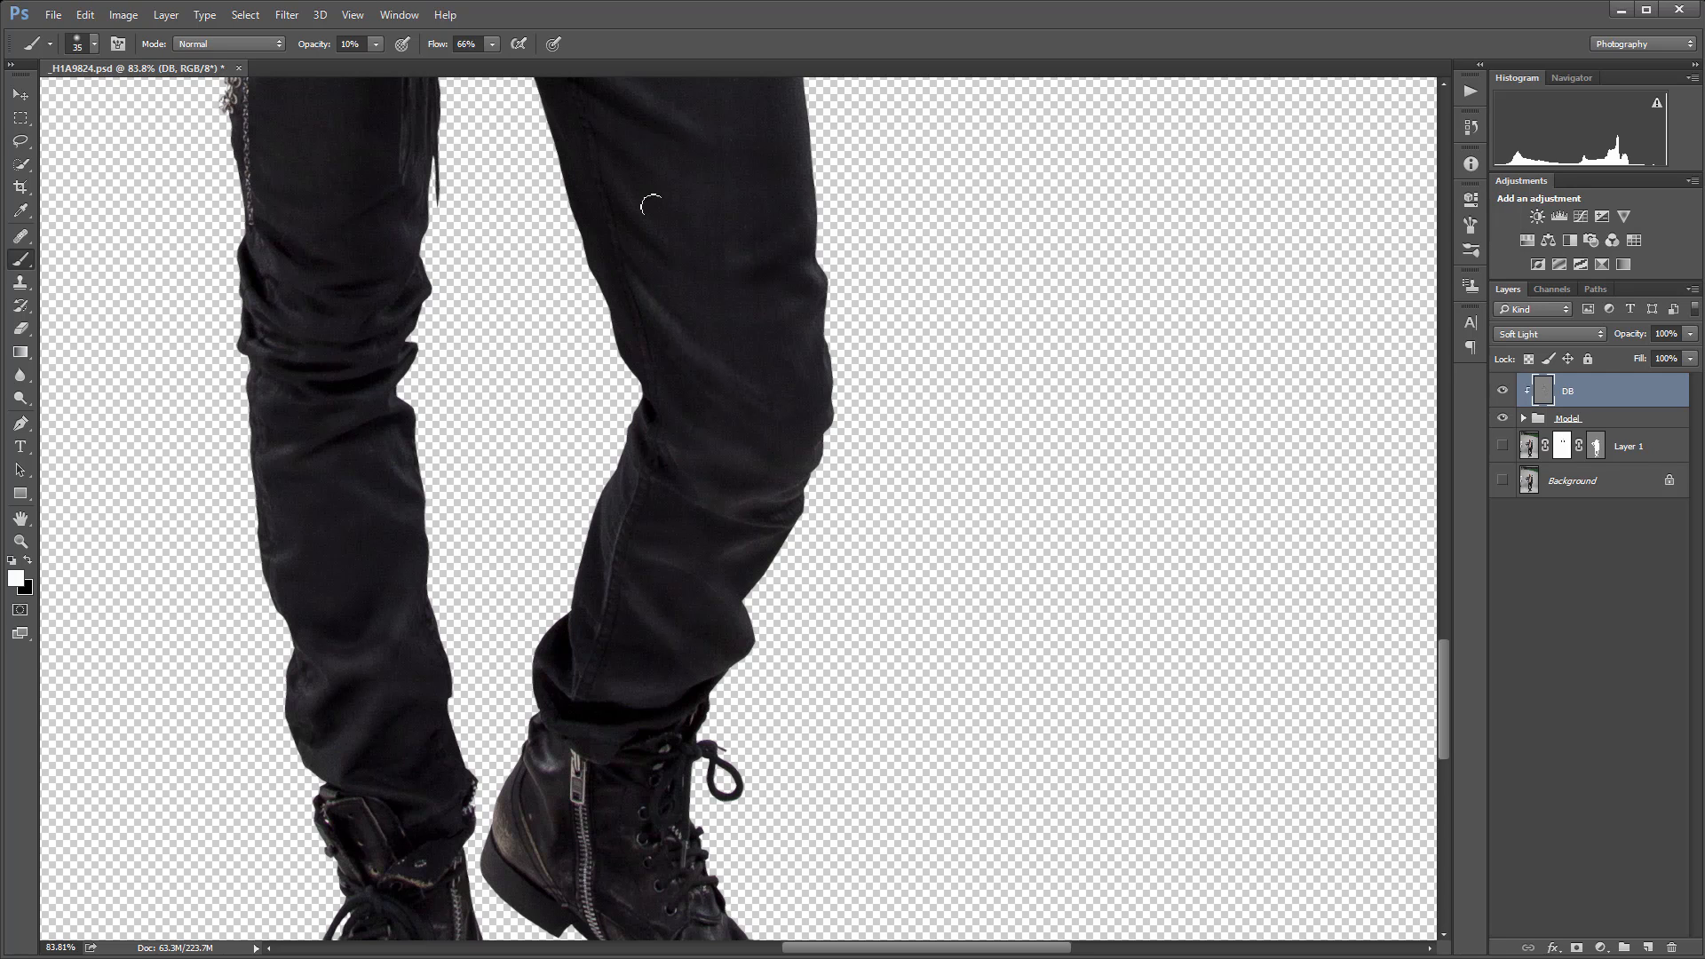
pyautogui.moveTo(722, 261)
pyautogui.mouseDown()
pyautogui.moveTo(774, 238)
pyautogui.moveTo(726, 249)
pyautogui.mouseUp()
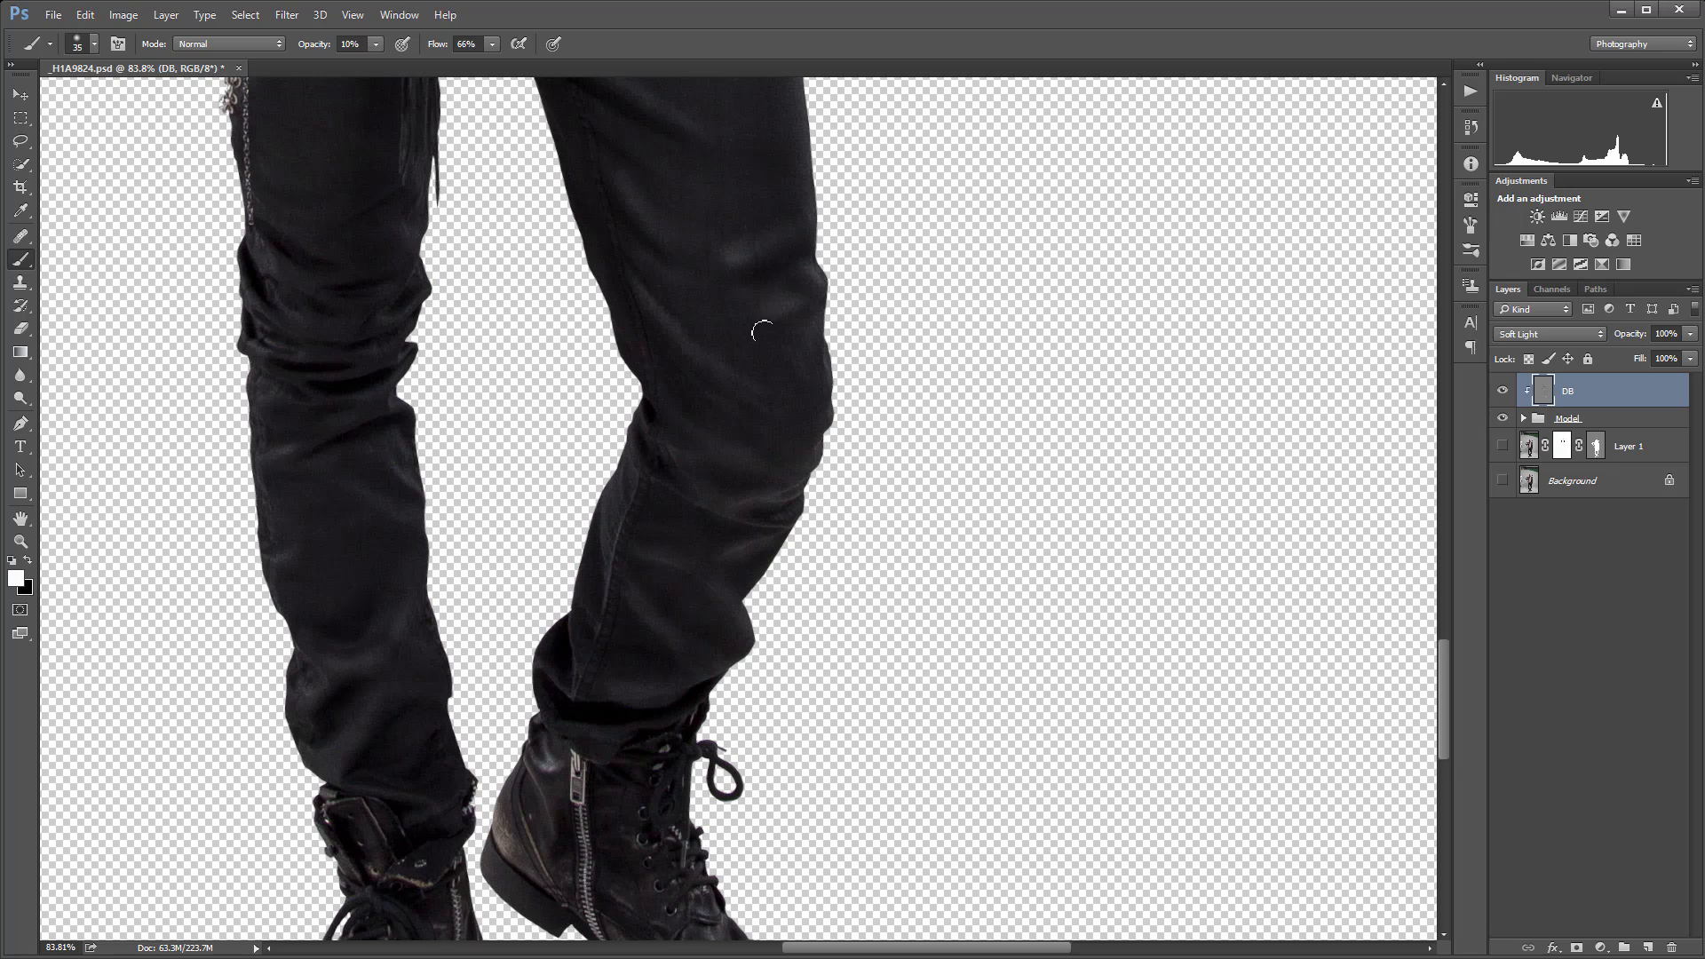
pyautogui.scroll(5, 761, 332)
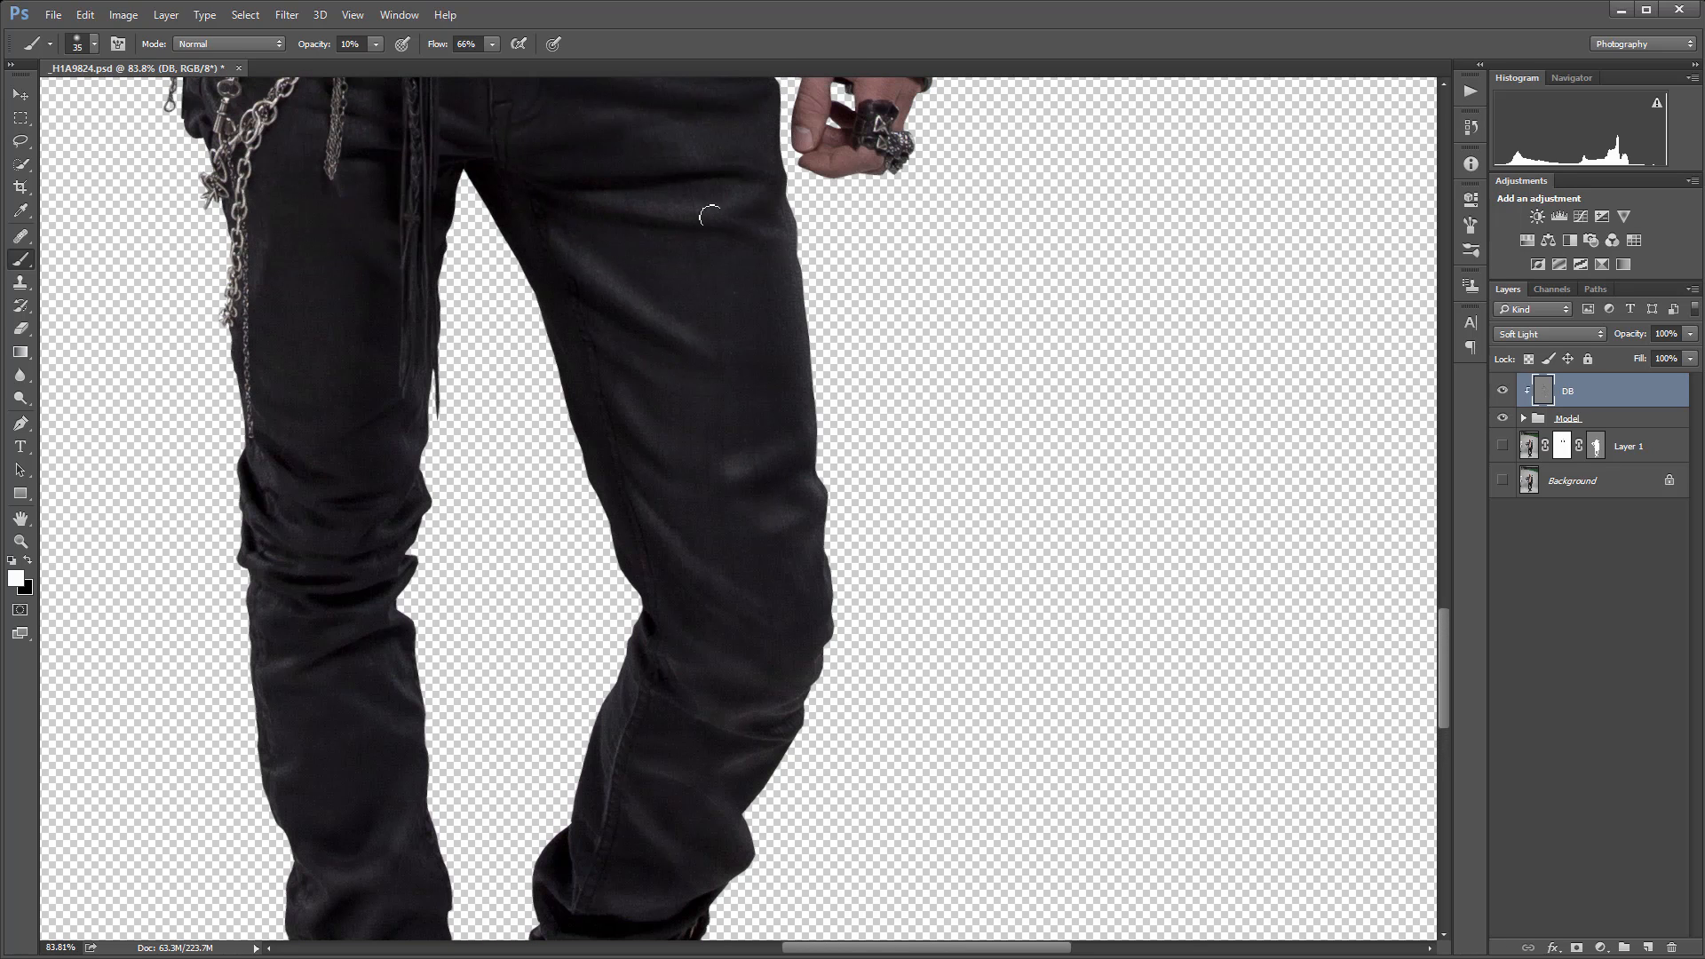
pyautogui.scroll(3, 722, 230)
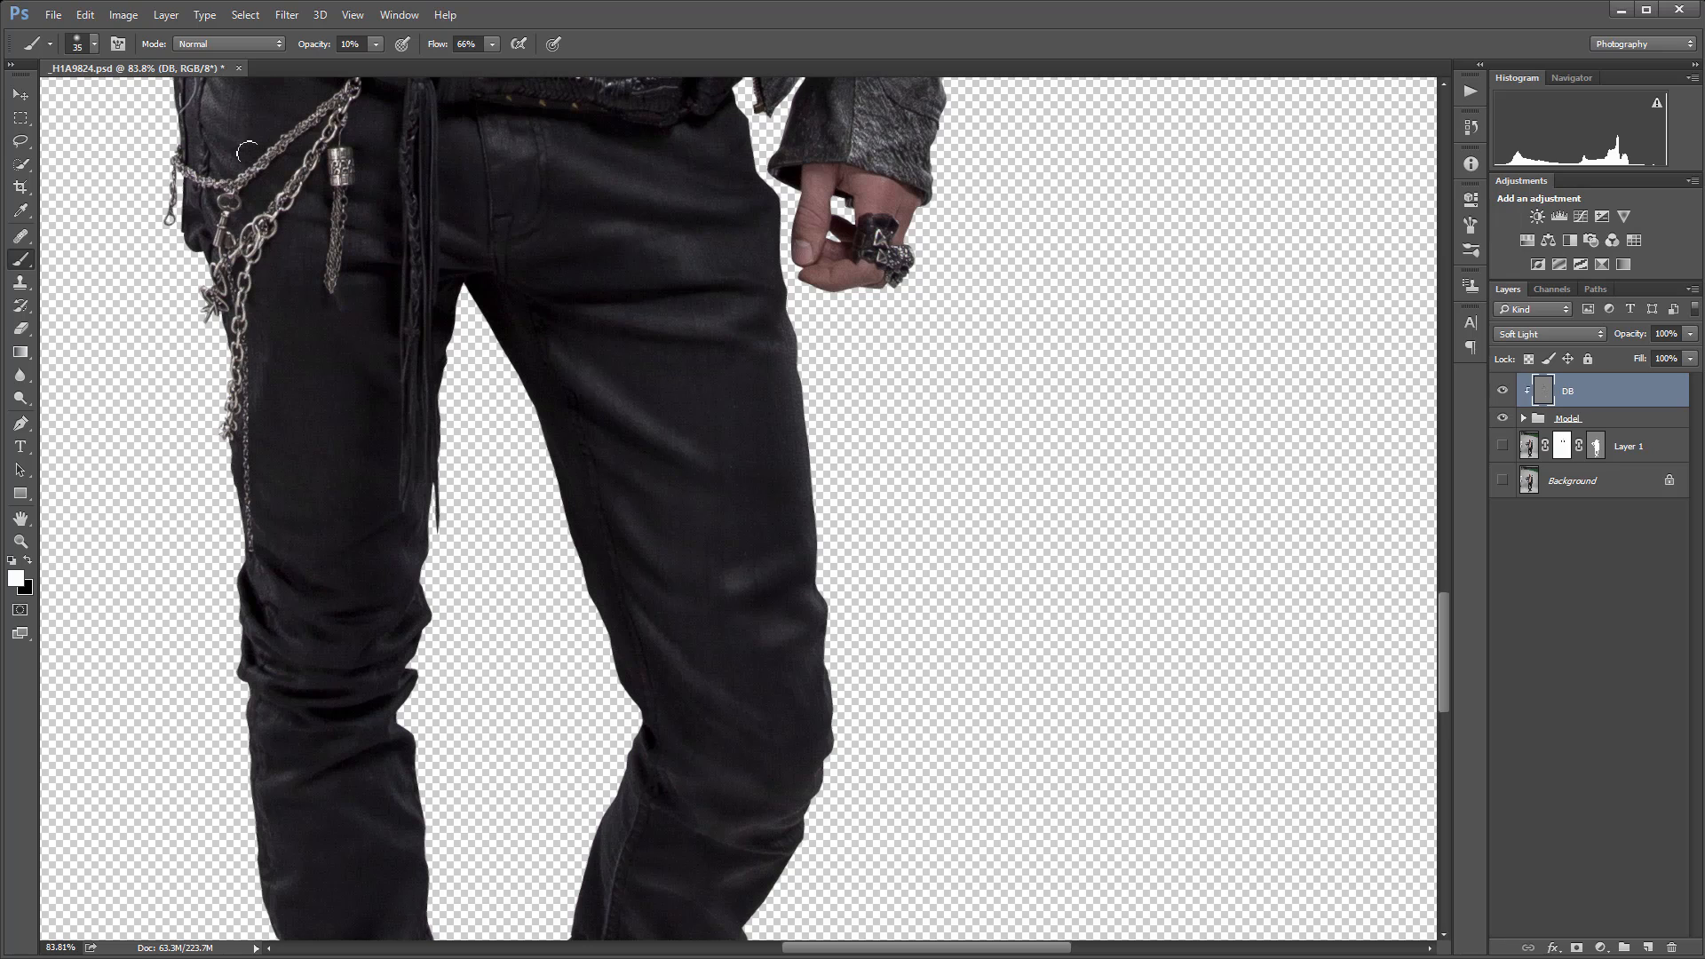
pyautogui.scroll(-3, 301, 311)
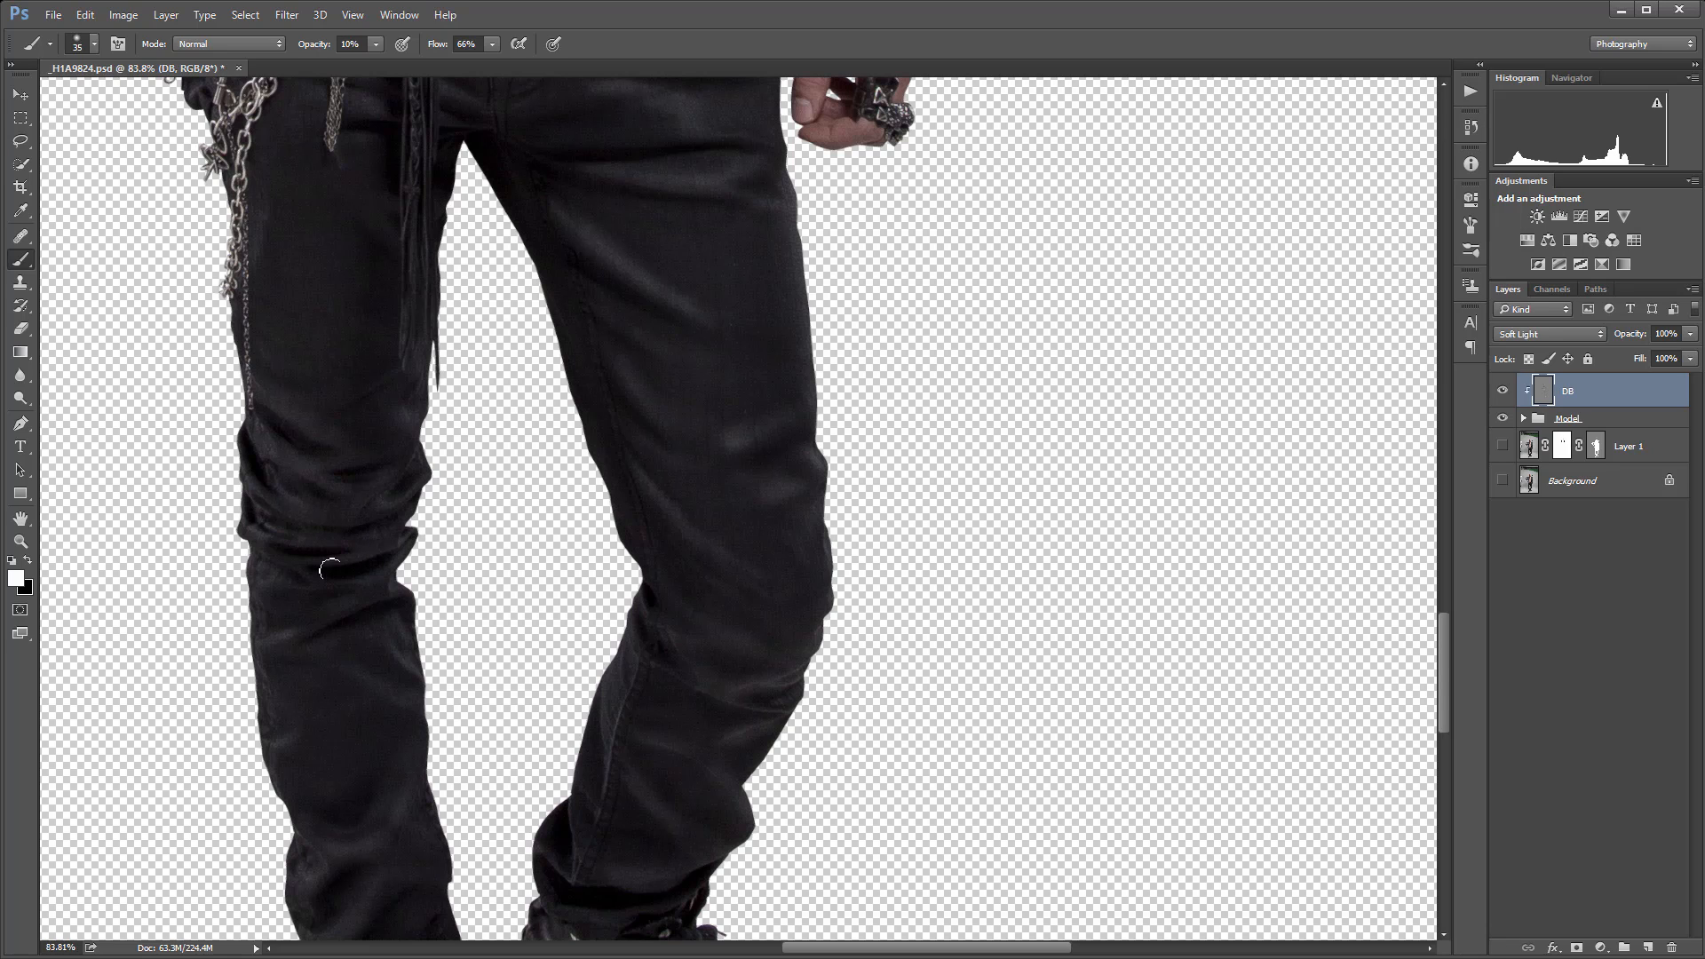
pyautogui.scroll(-4, 329, 576)
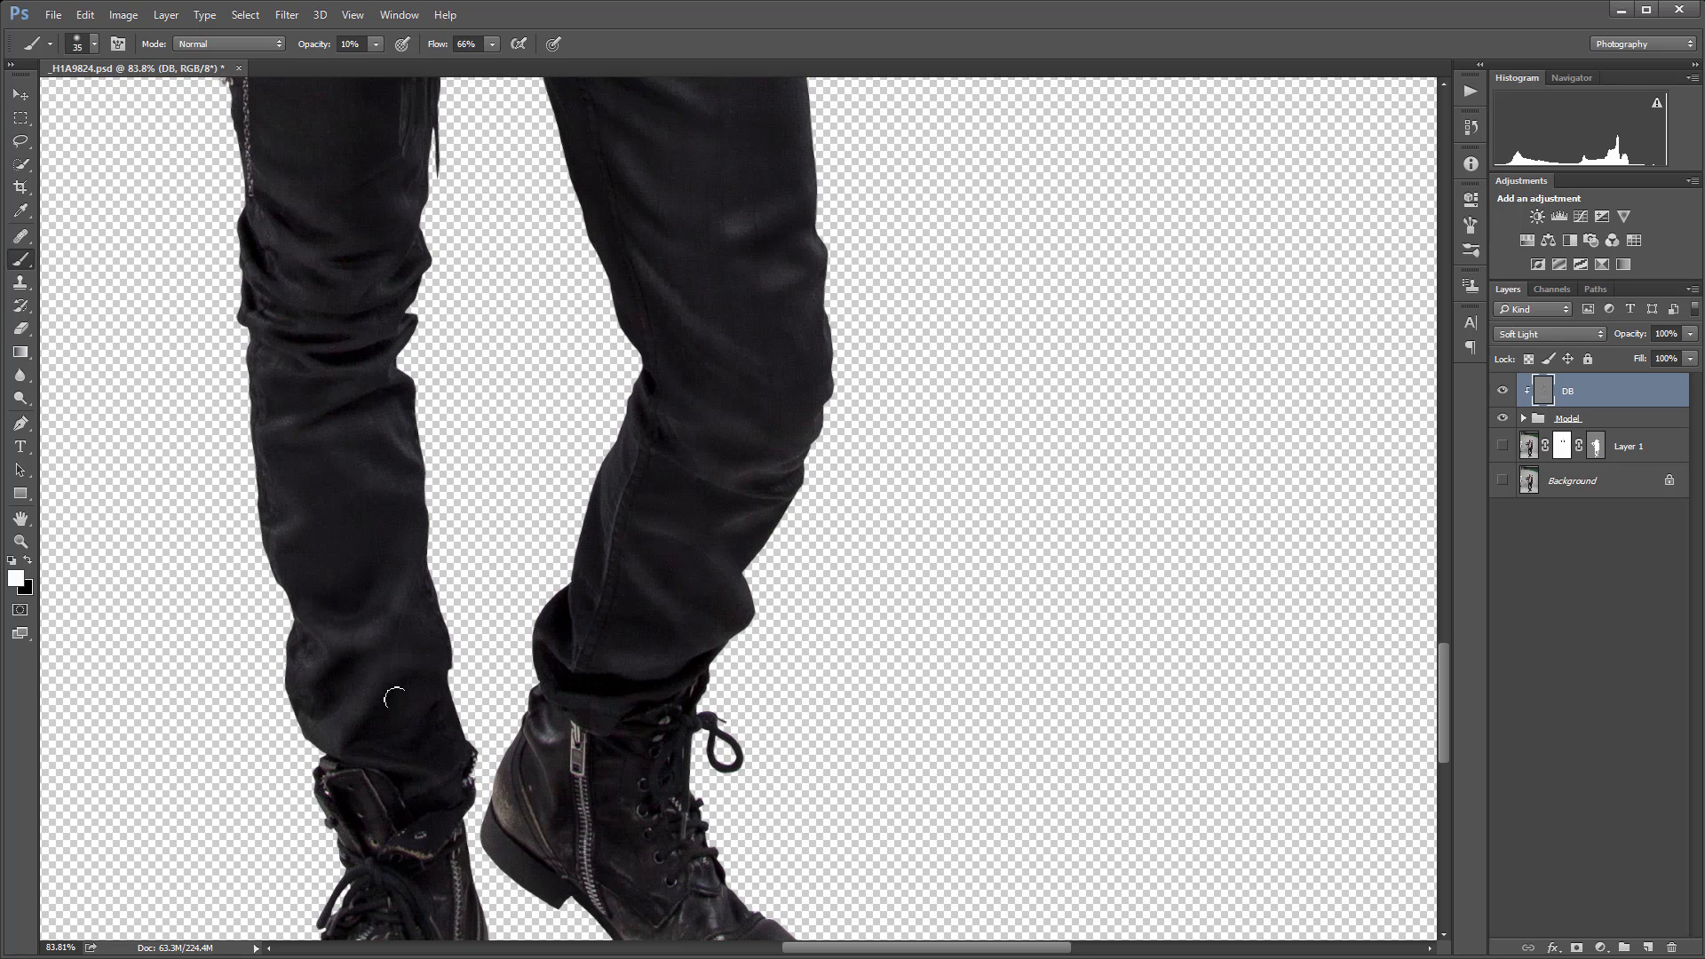
pyautogui.scroll(-3, 440, 679)
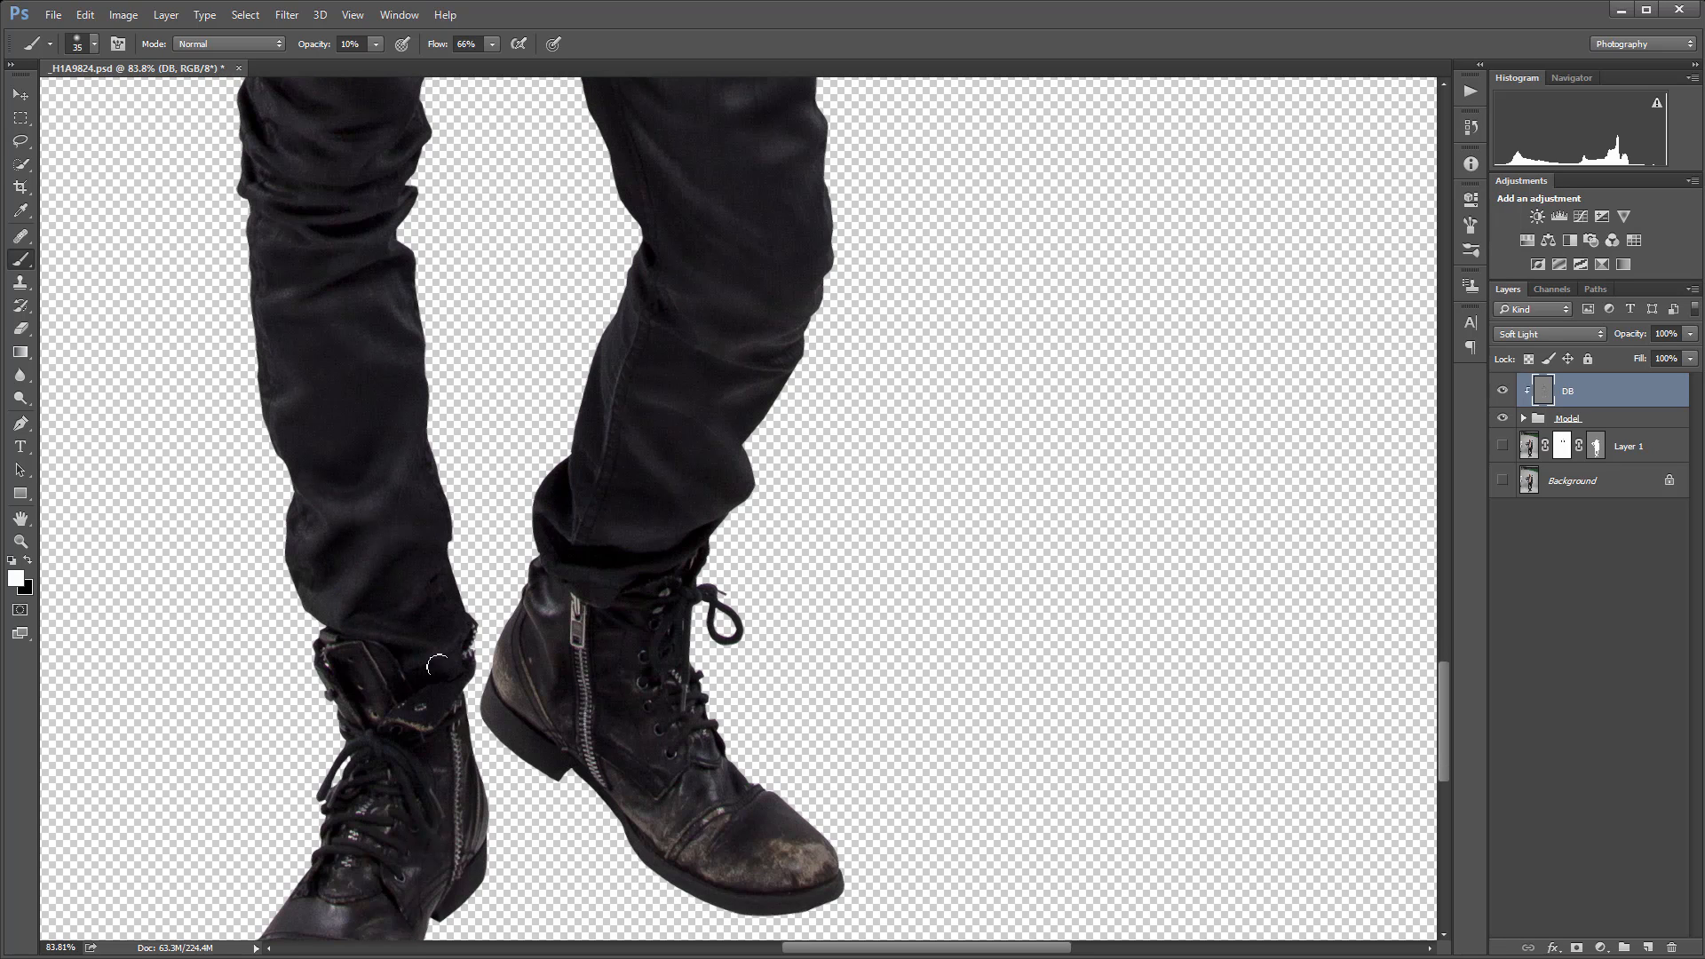
pyautogui.scroll(-4, 720, 425)
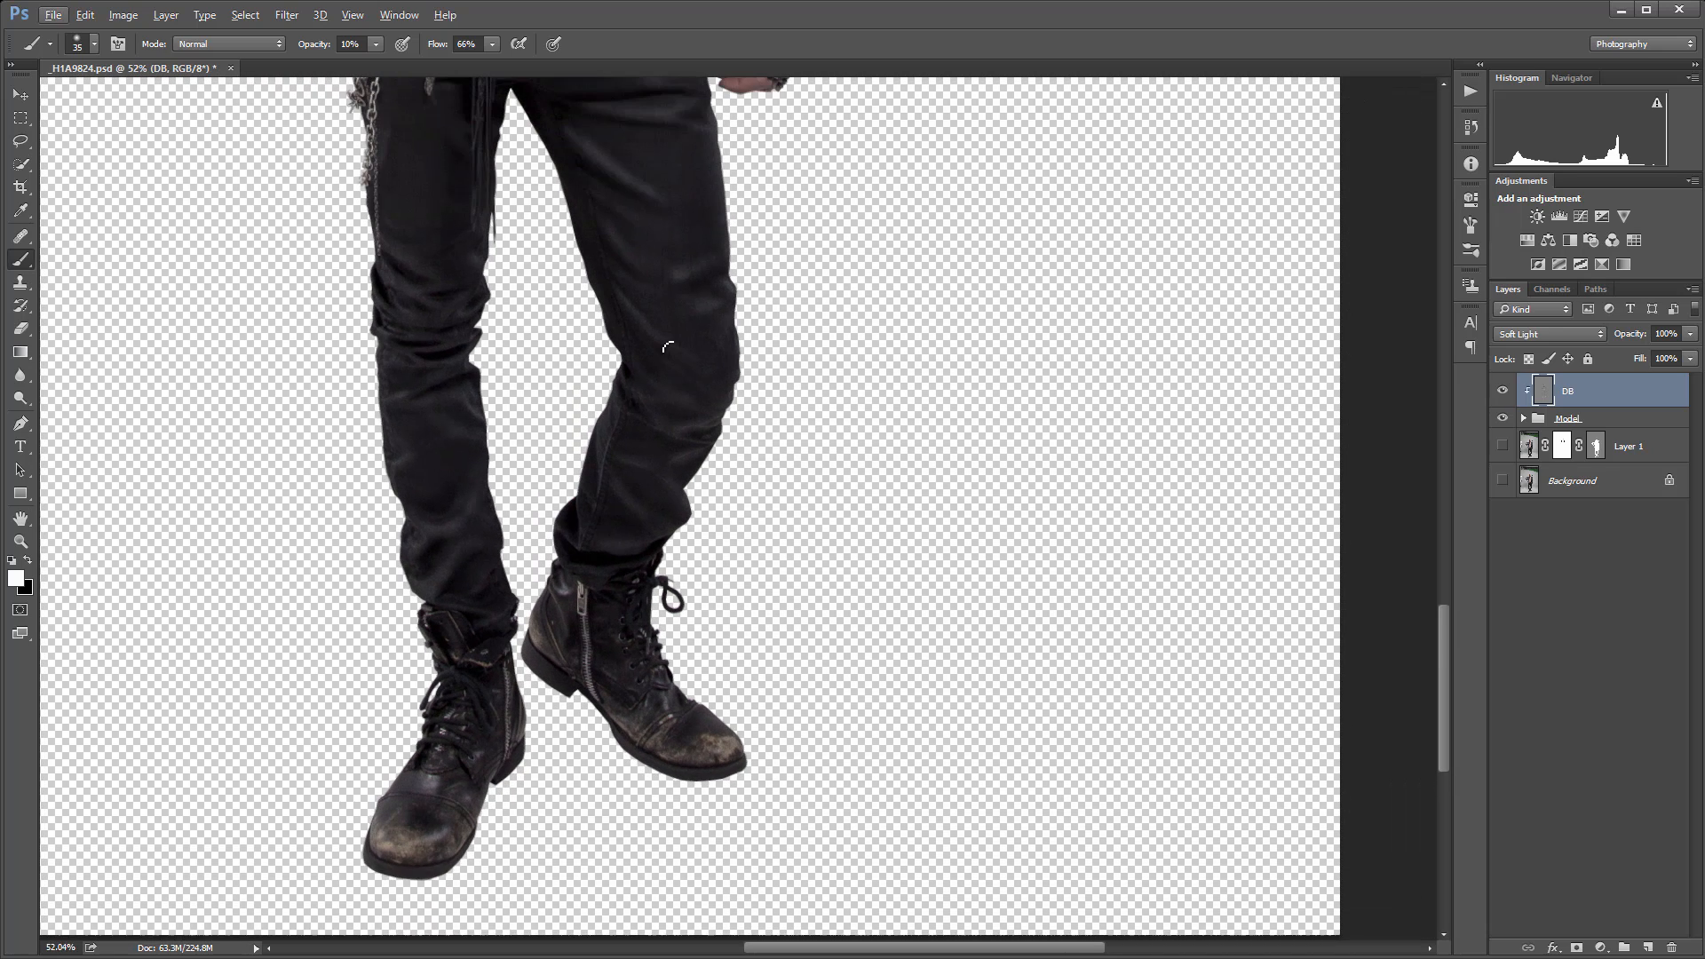
# Compare the trousers with and without the DB layer, leaving the layer visible.
pyautogui.scroll(2, 667, 347)
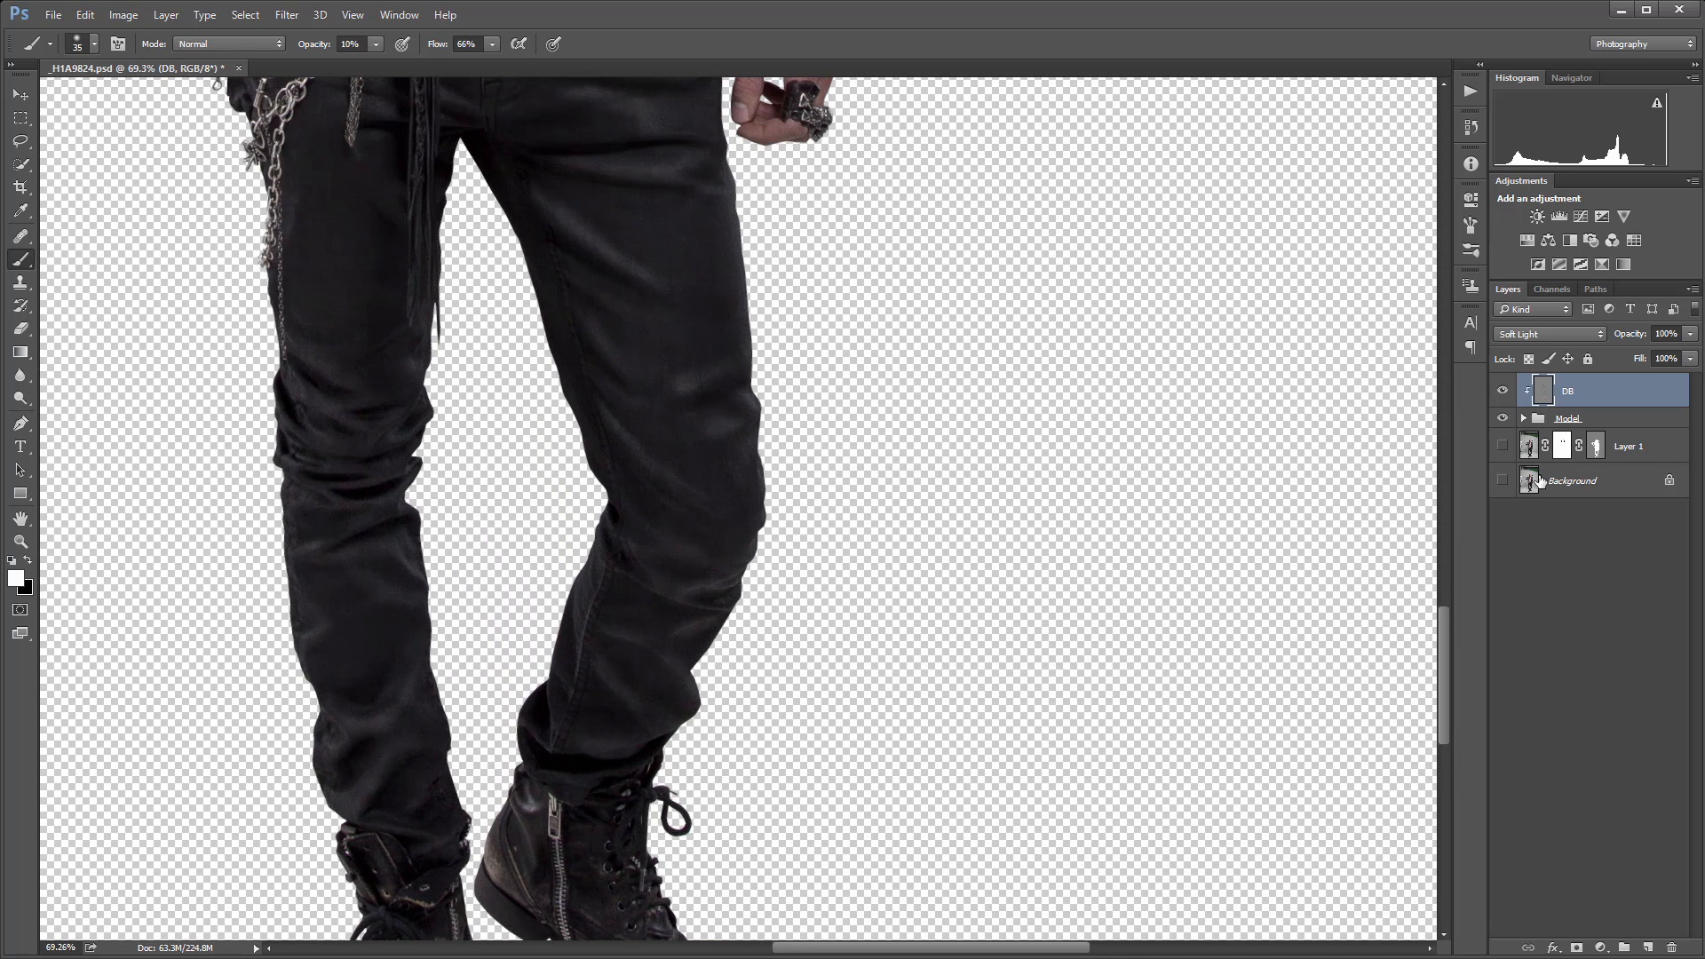
pyautogui.click(1506, 392)
pyautogui.click(1507, 392)
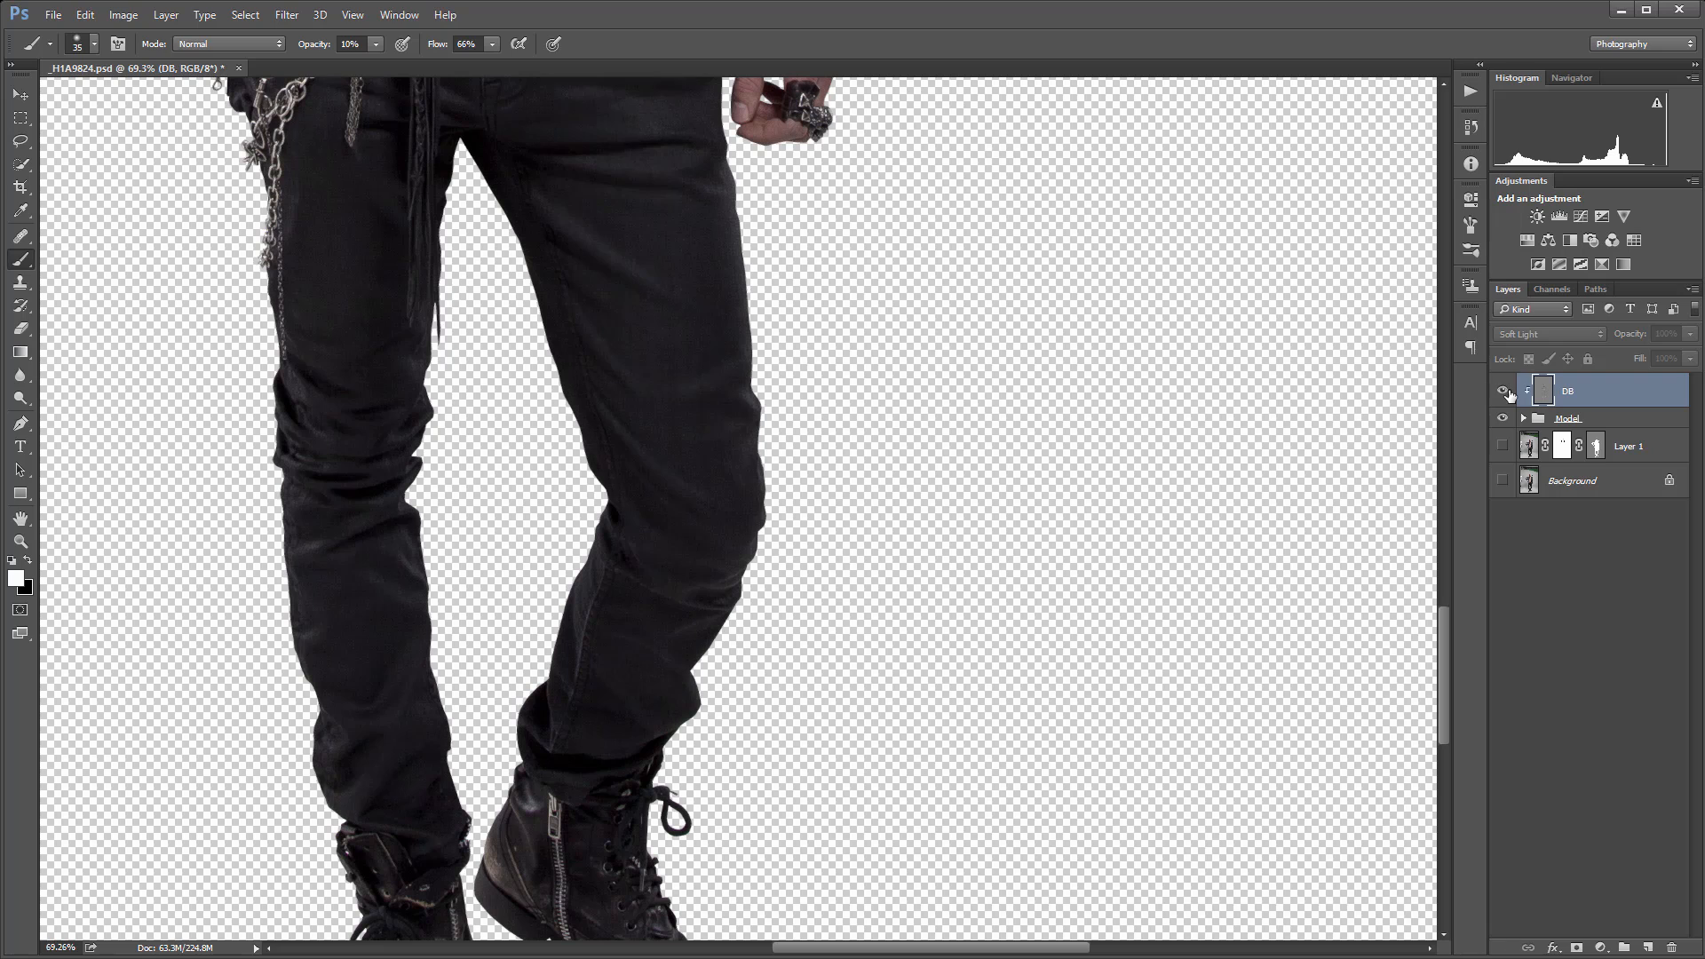
pyautogui.click(1507, 392)
pyautogui.click(1507, 392)
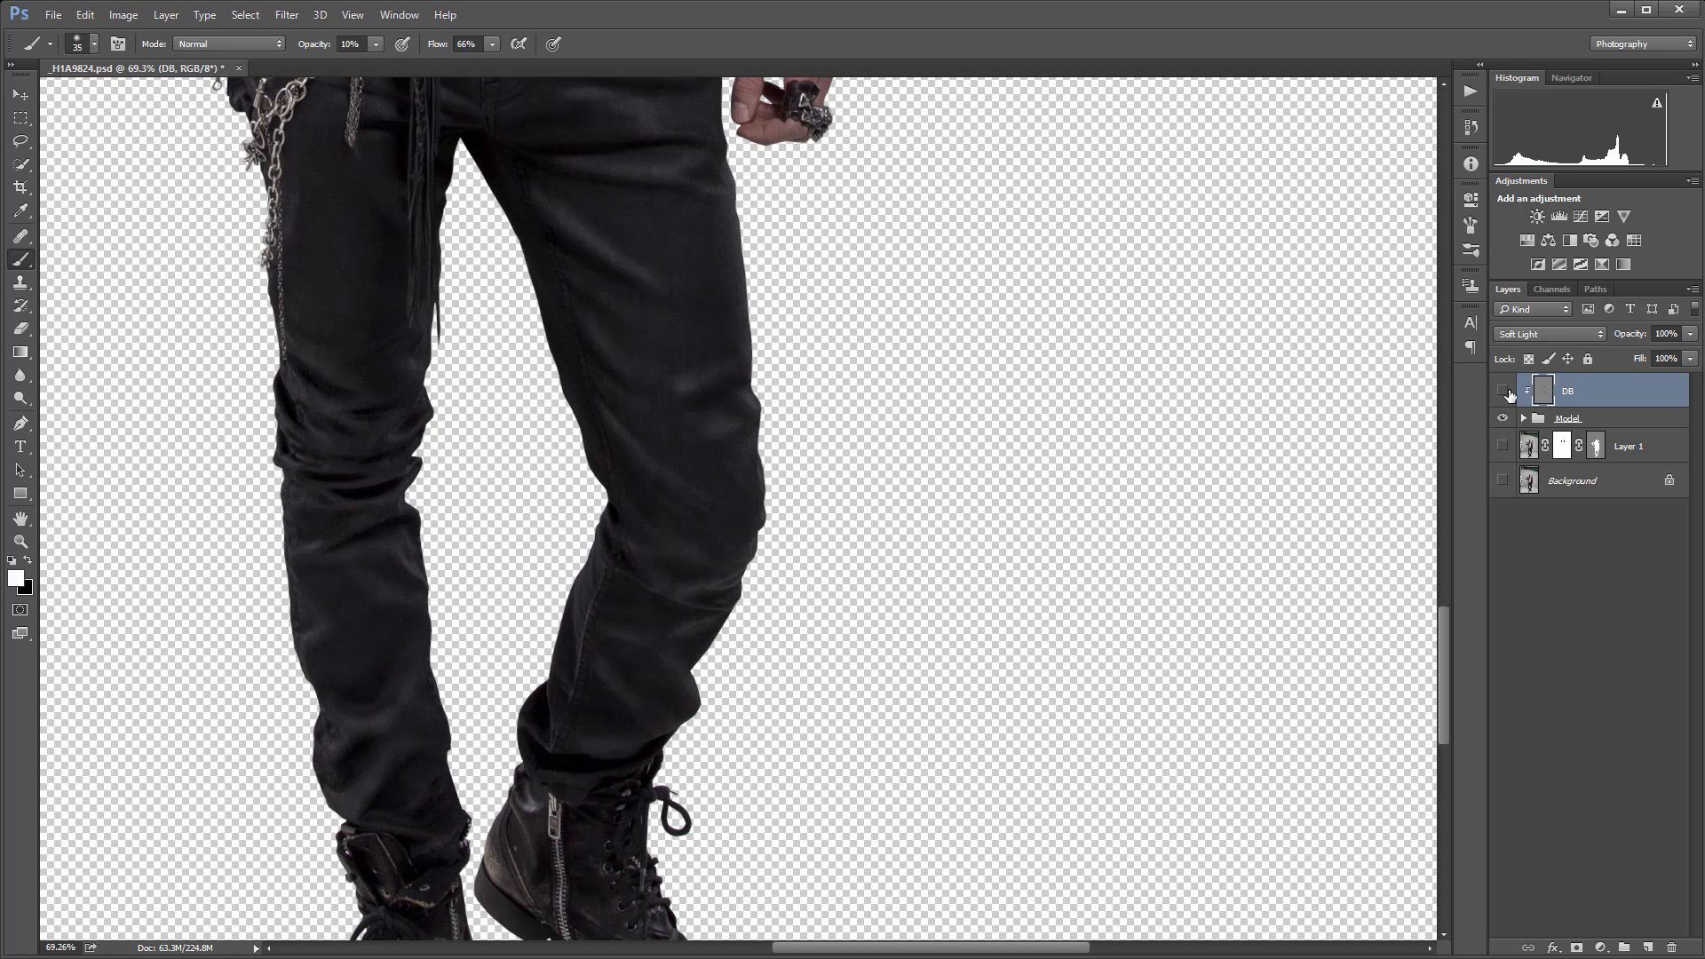
pyautogui.click(1507, 392)
pyautogui.click(1506, 393)
# Dodge the highlights on the leather jacket's front and sleeves and on the belt strap beside the buckle with a 35 px white brush.
pyautogui.scroll(5, 111, 209)
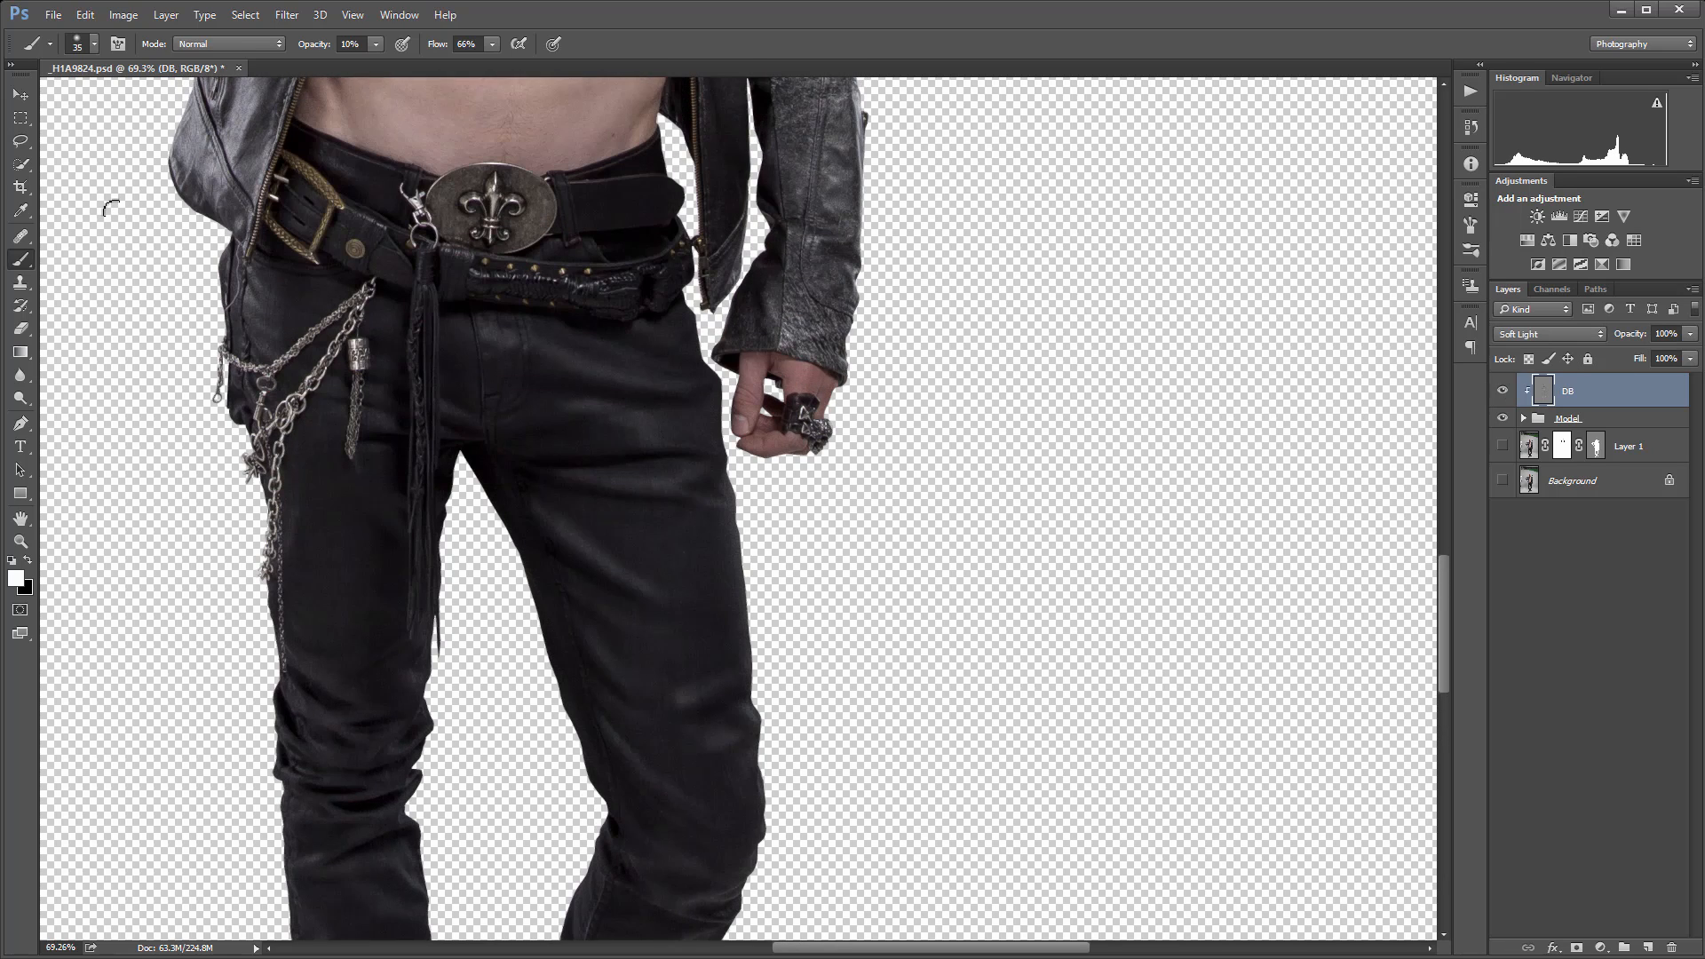
pyautogui.scroll(5, 111, 209)
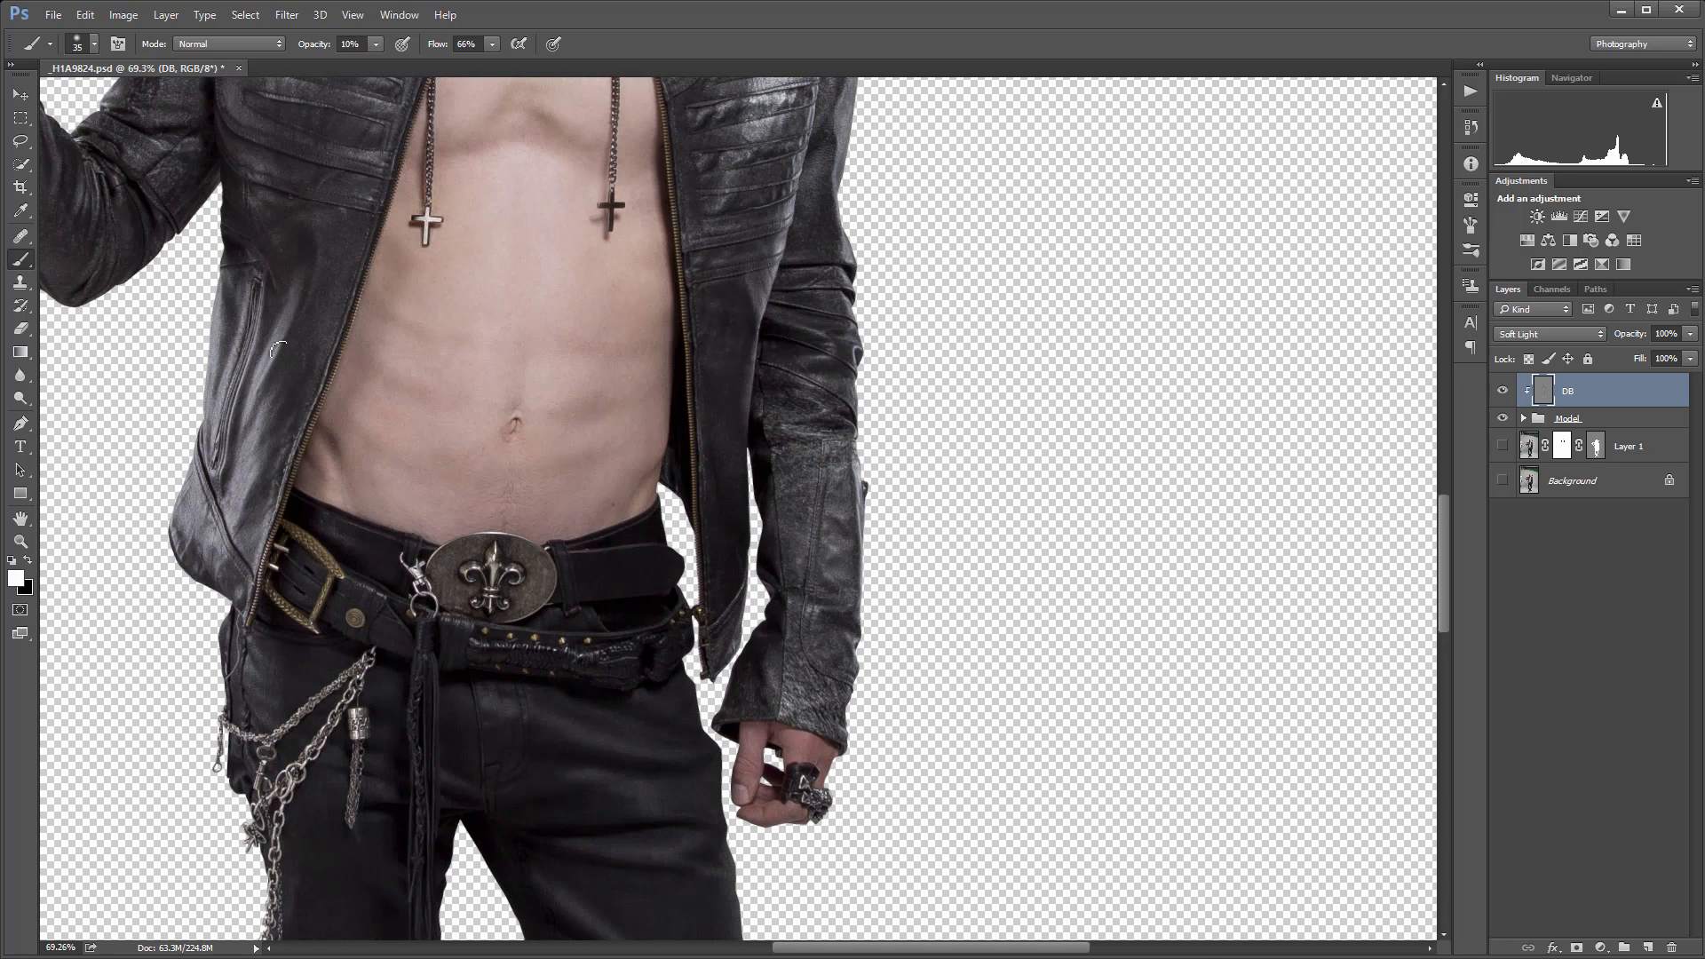
pyautogui.scroll(3, 302, 293)
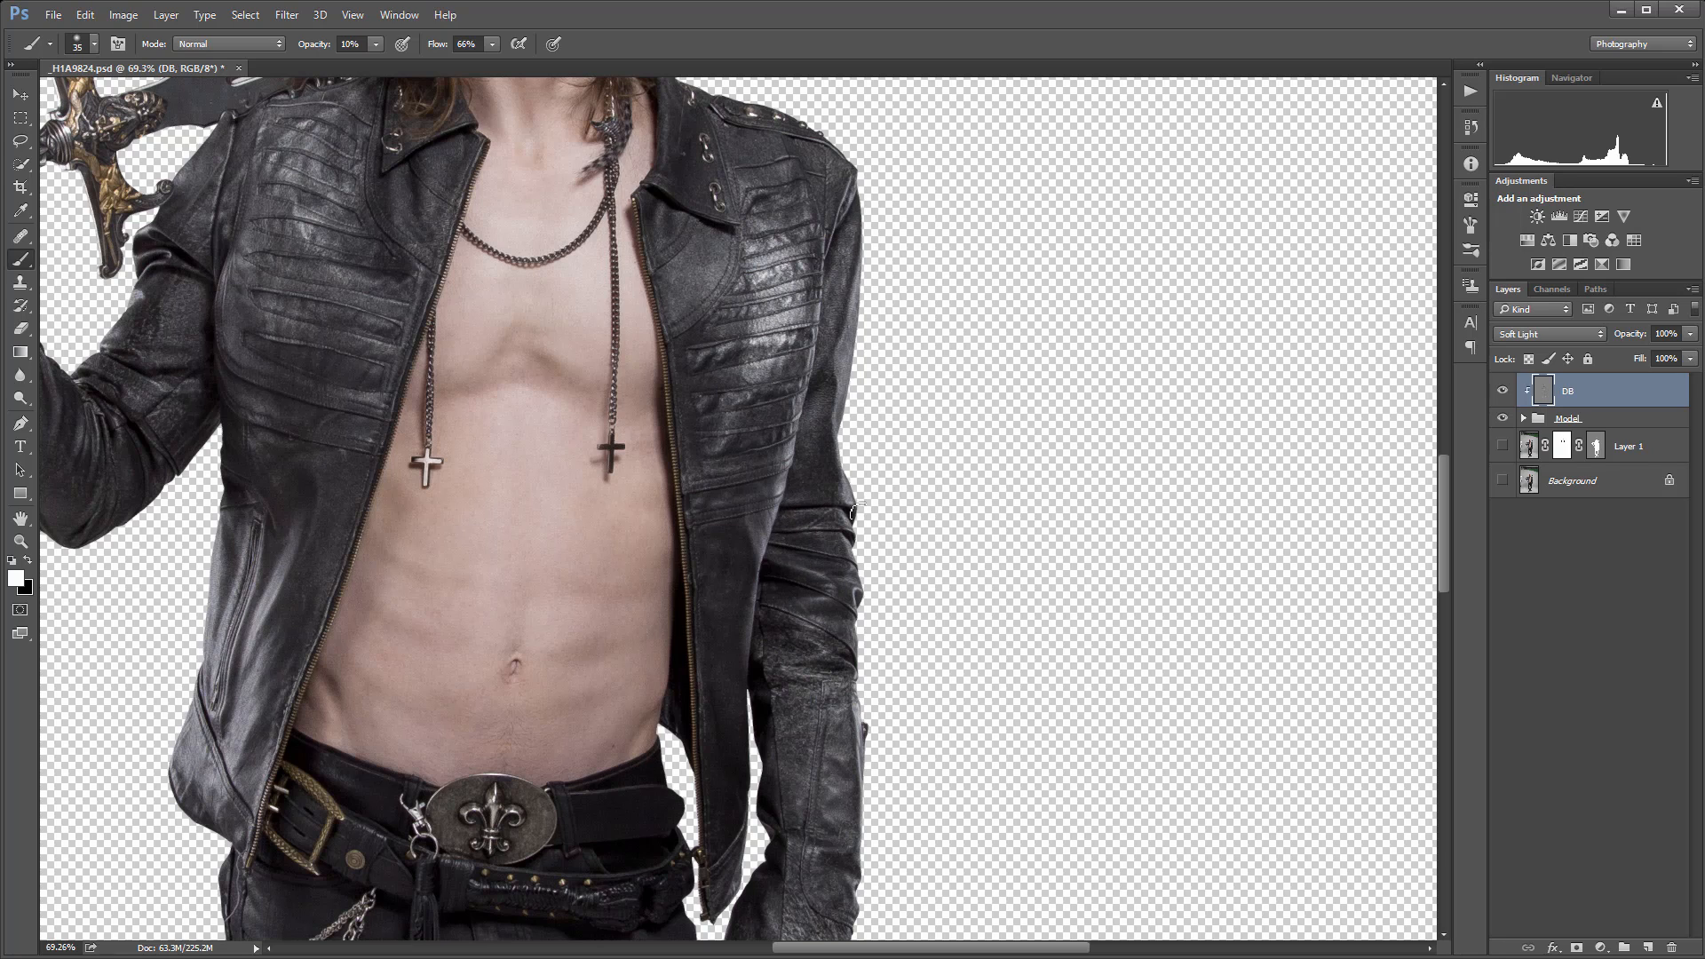
pyautogui.moveTo(841, 363)
pyautogui.mouseDown()
pyautogui.moveTo(834, 254)
pyautogui.moveTo(857, 349)
pyautogui.mouseUp()
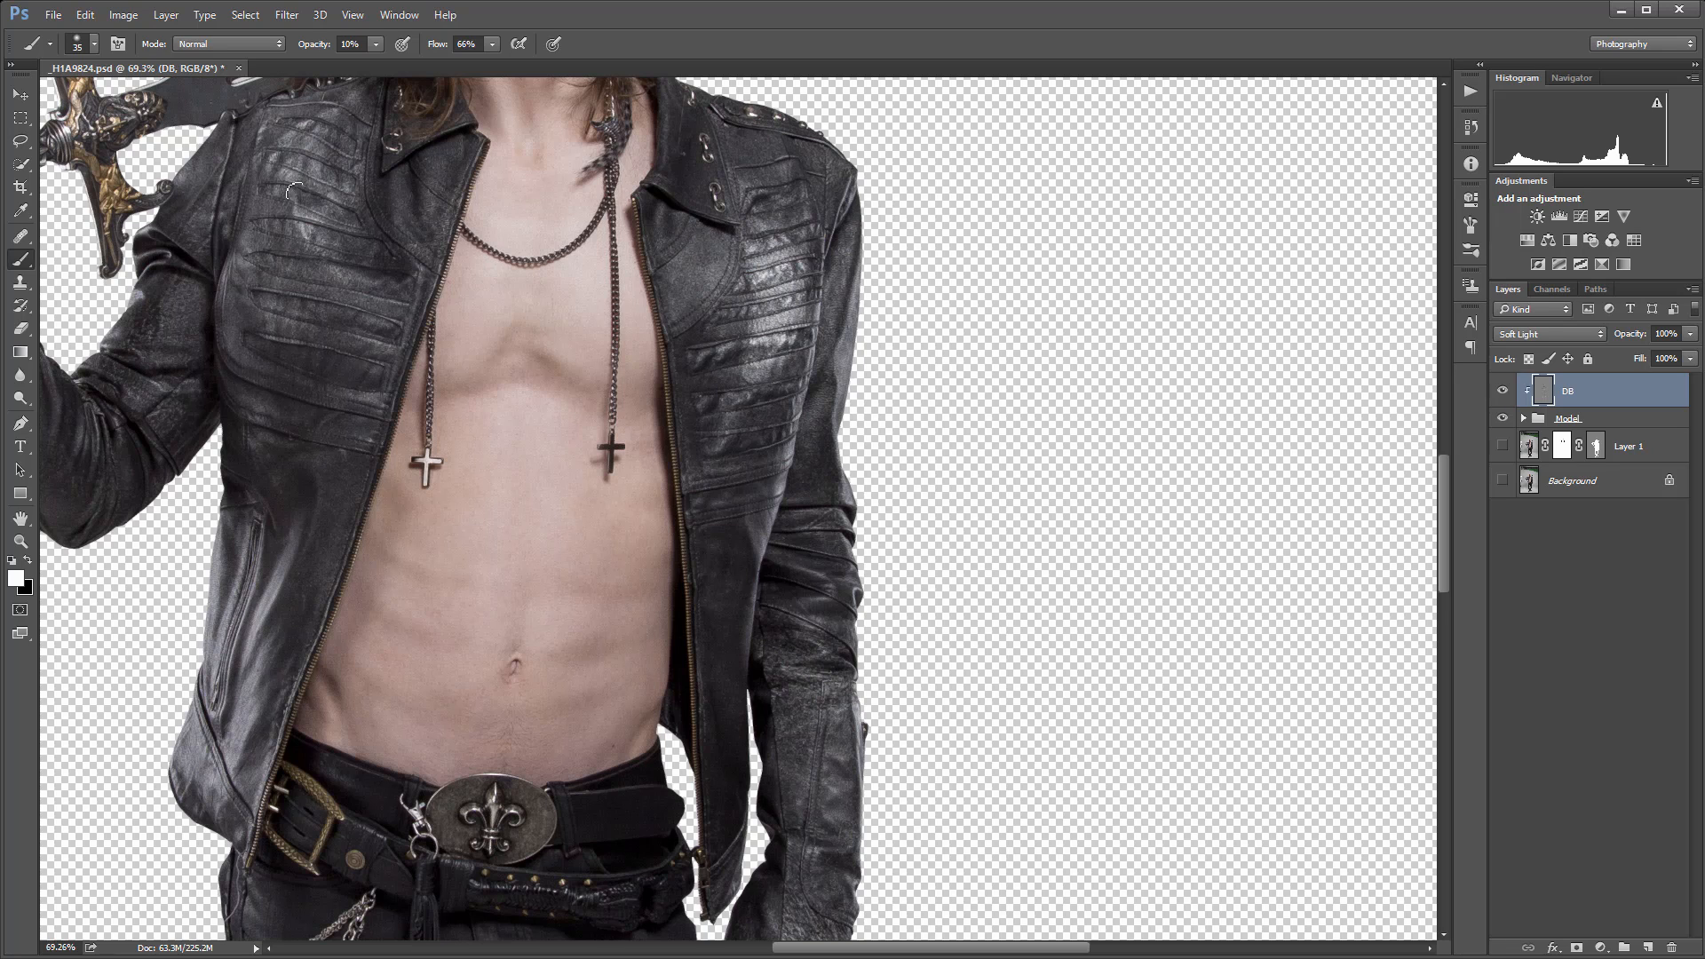
pyautogui.moveTo(312, 320); pyautogui.dragTo(698, 413)
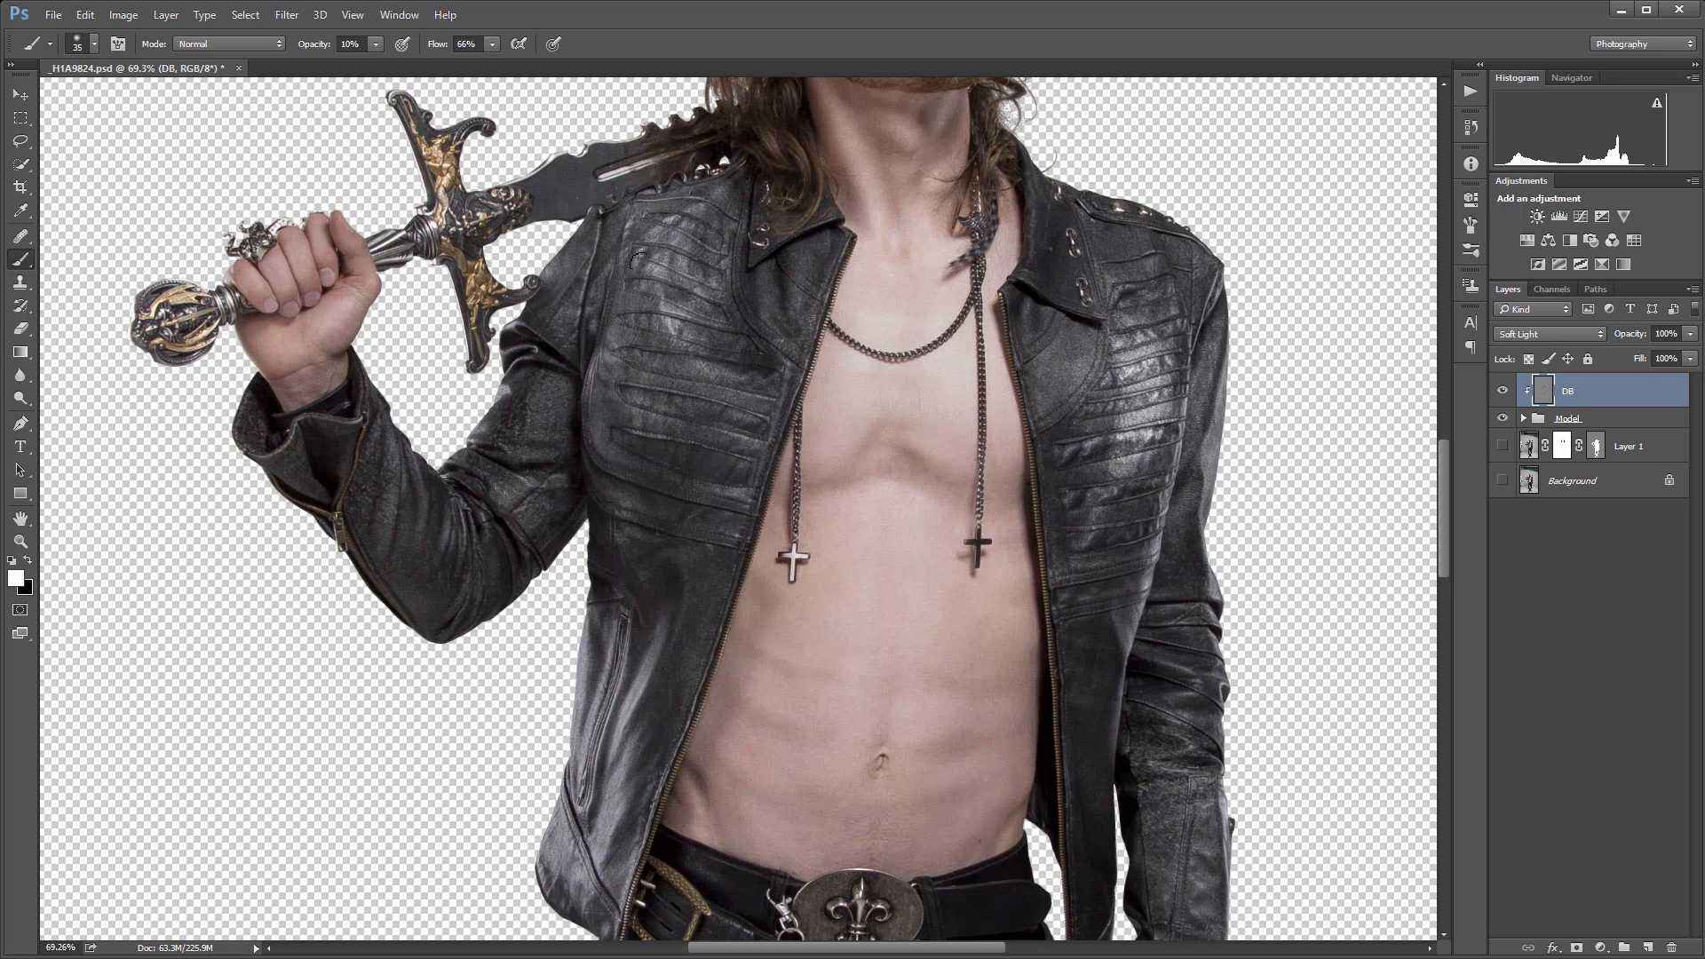
pyautogui.scroll(-5, 1111, 605)
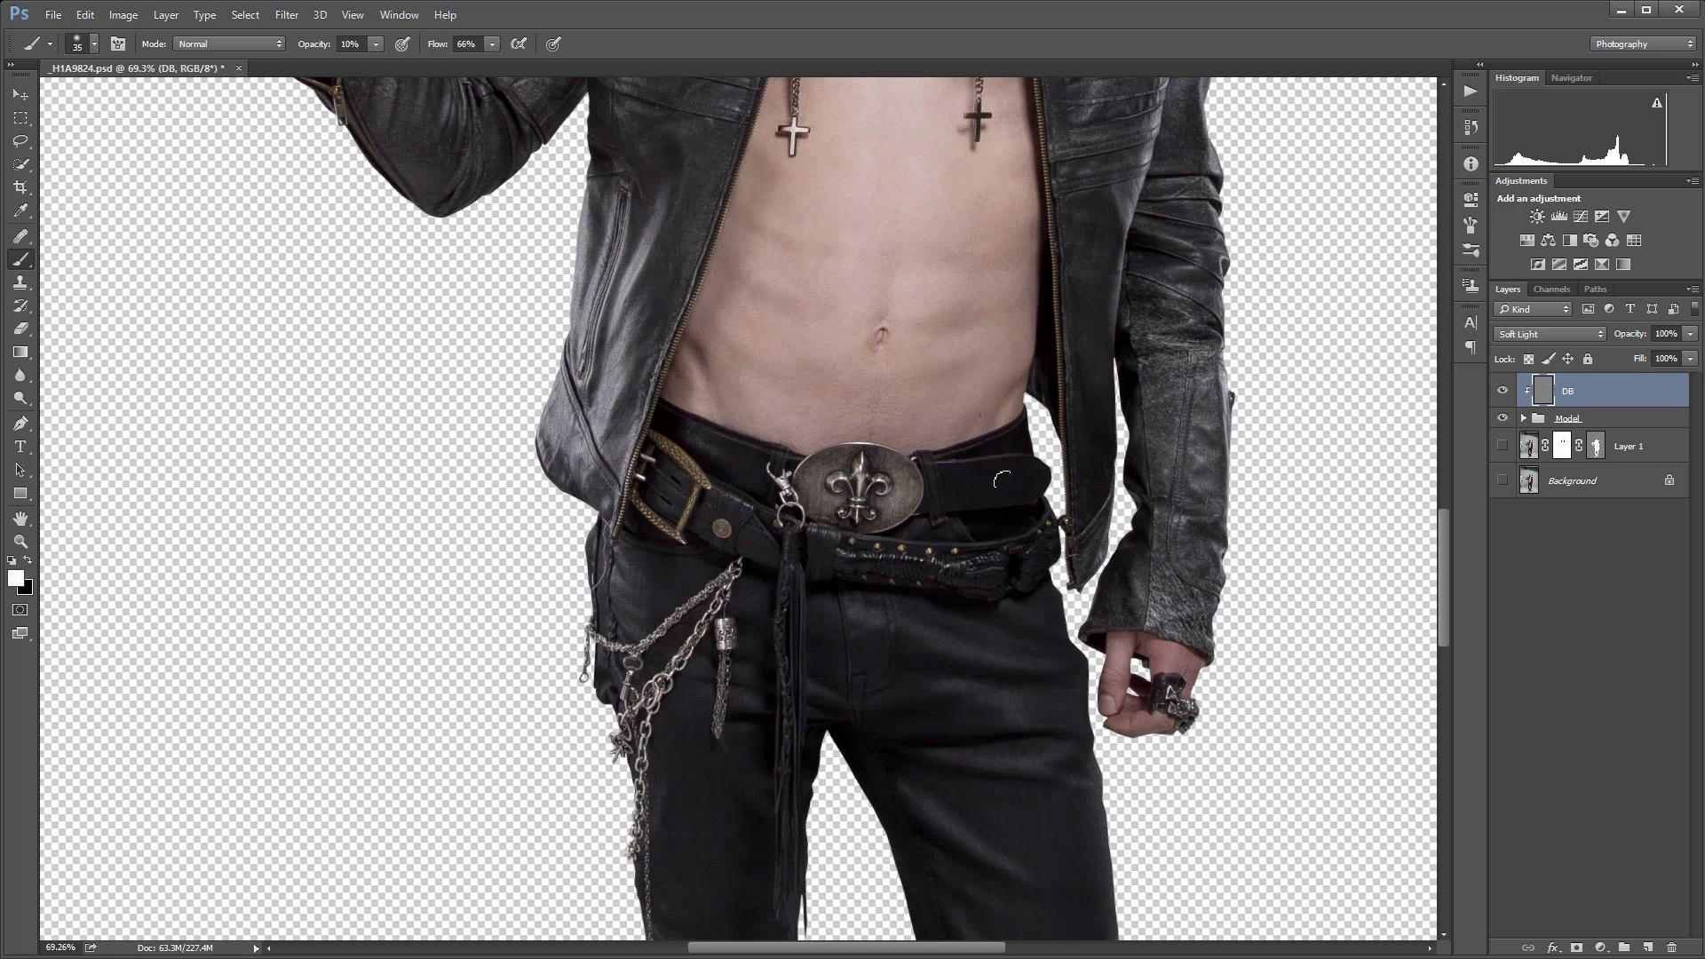
pyautogui.moveTo(1004, 481); pyautogui.dragTo(951, 465)
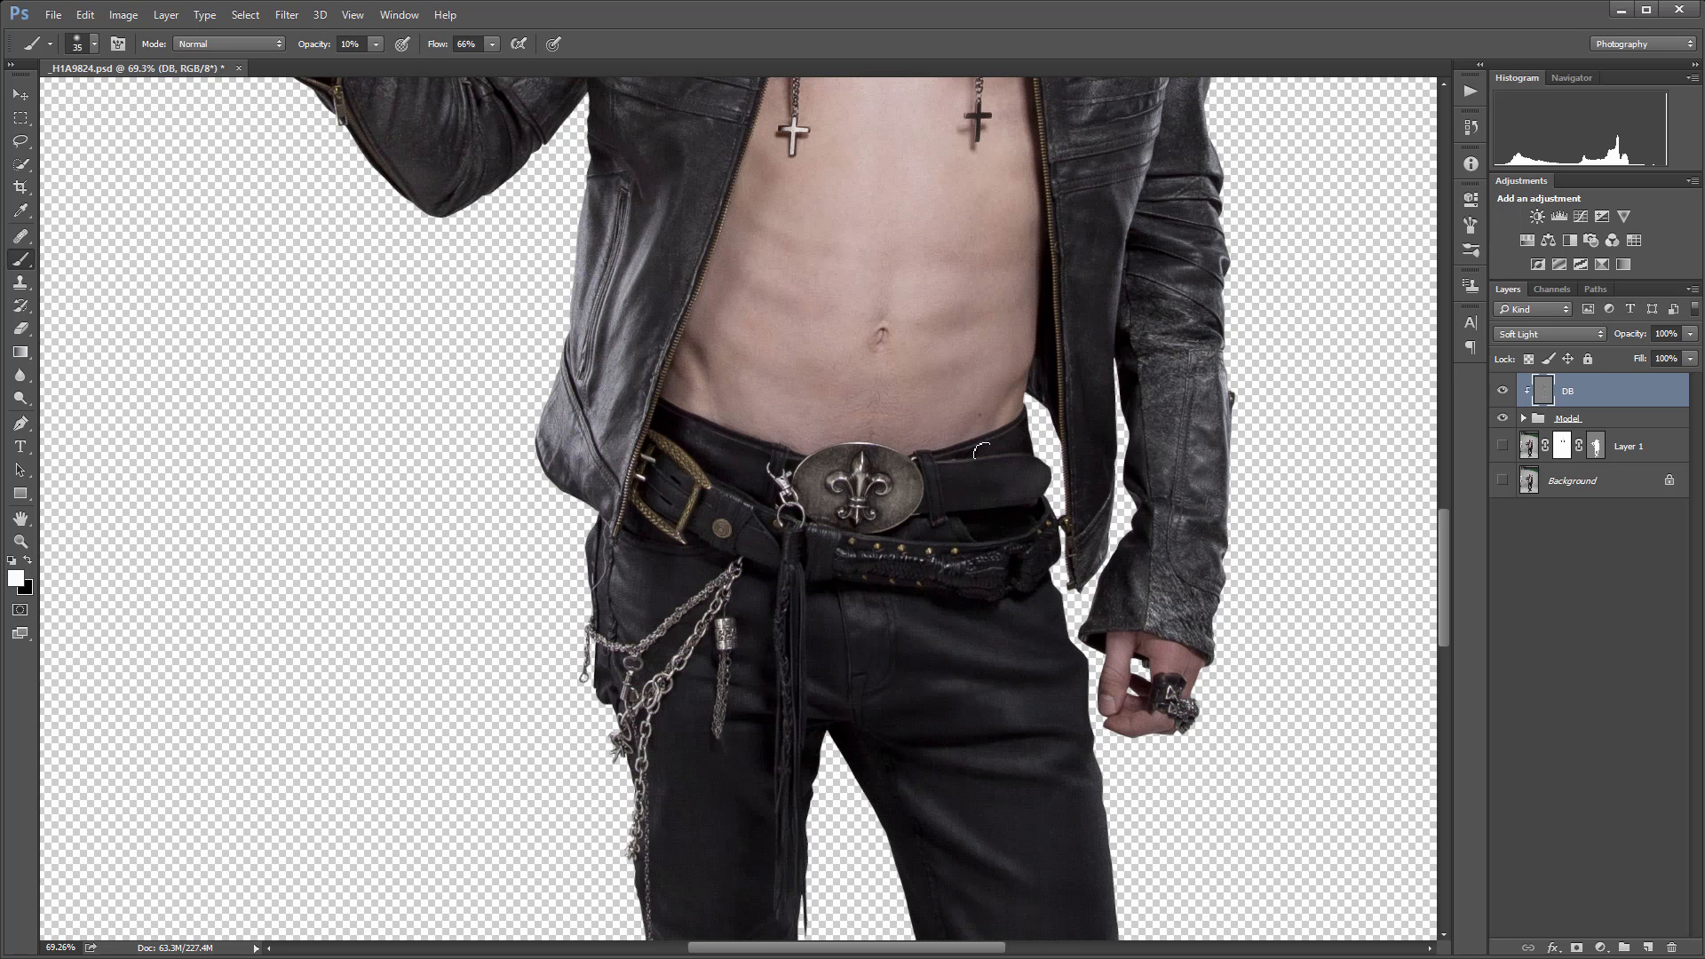
# Compare the whole figure with and without the DB layer, leaving the layer visible.
pyautogui.scroll(-5, 948, 376)
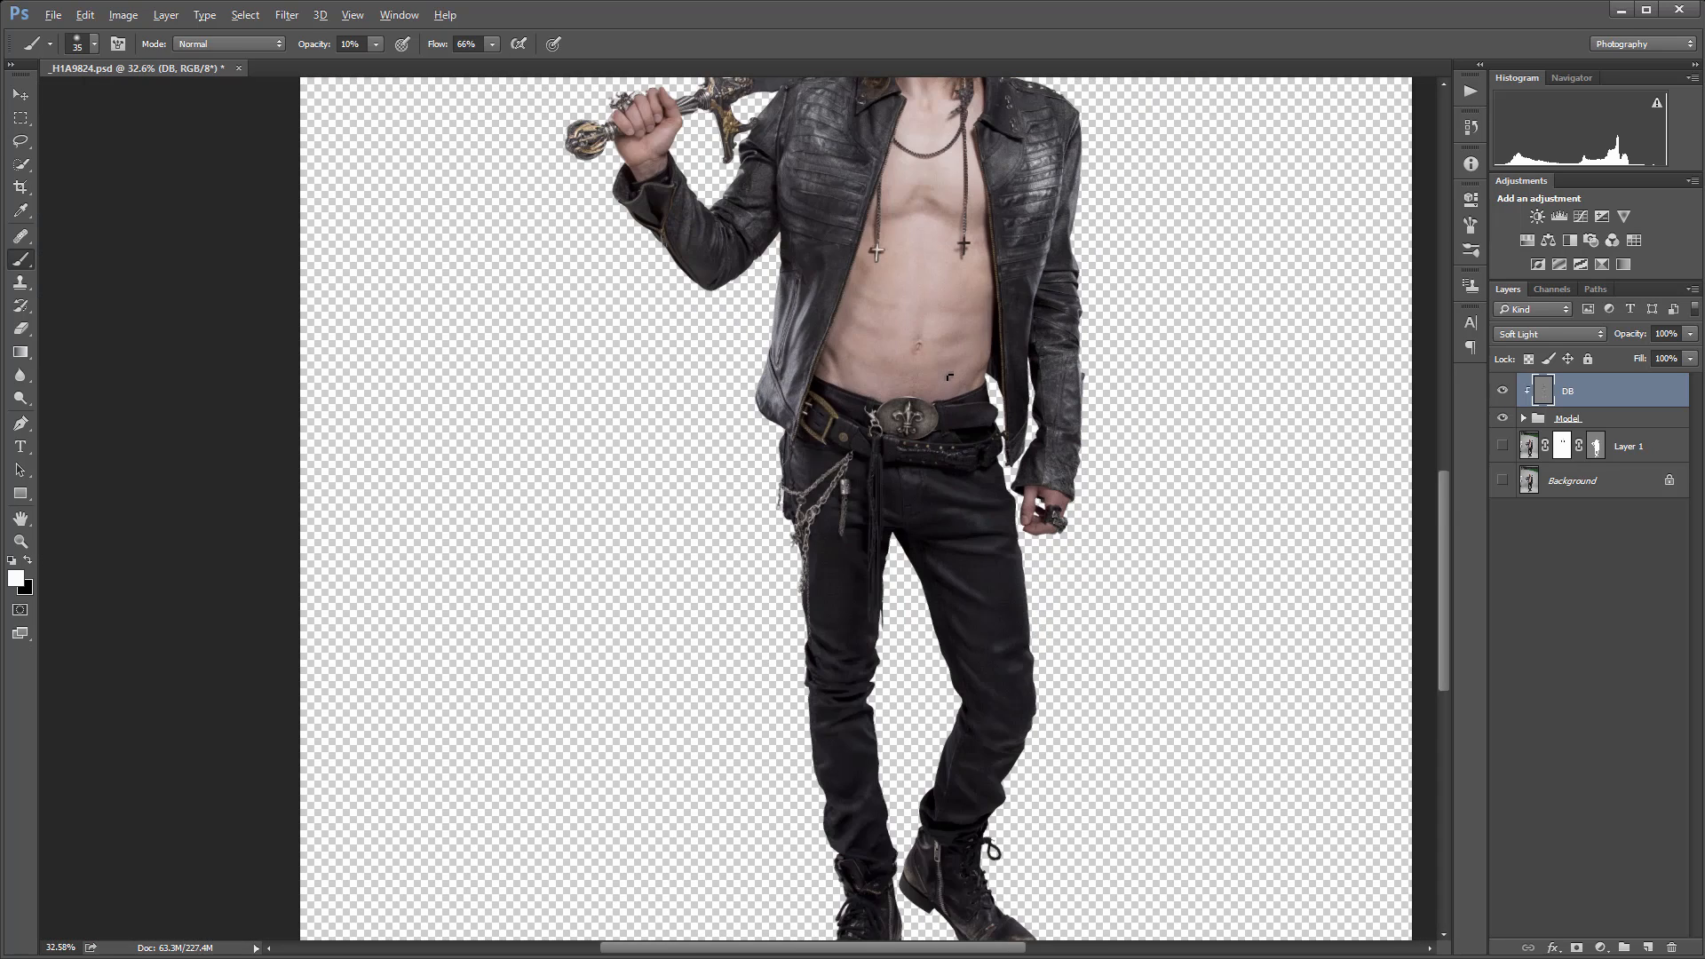
pyautogui.scroll(-5, 802, 415)
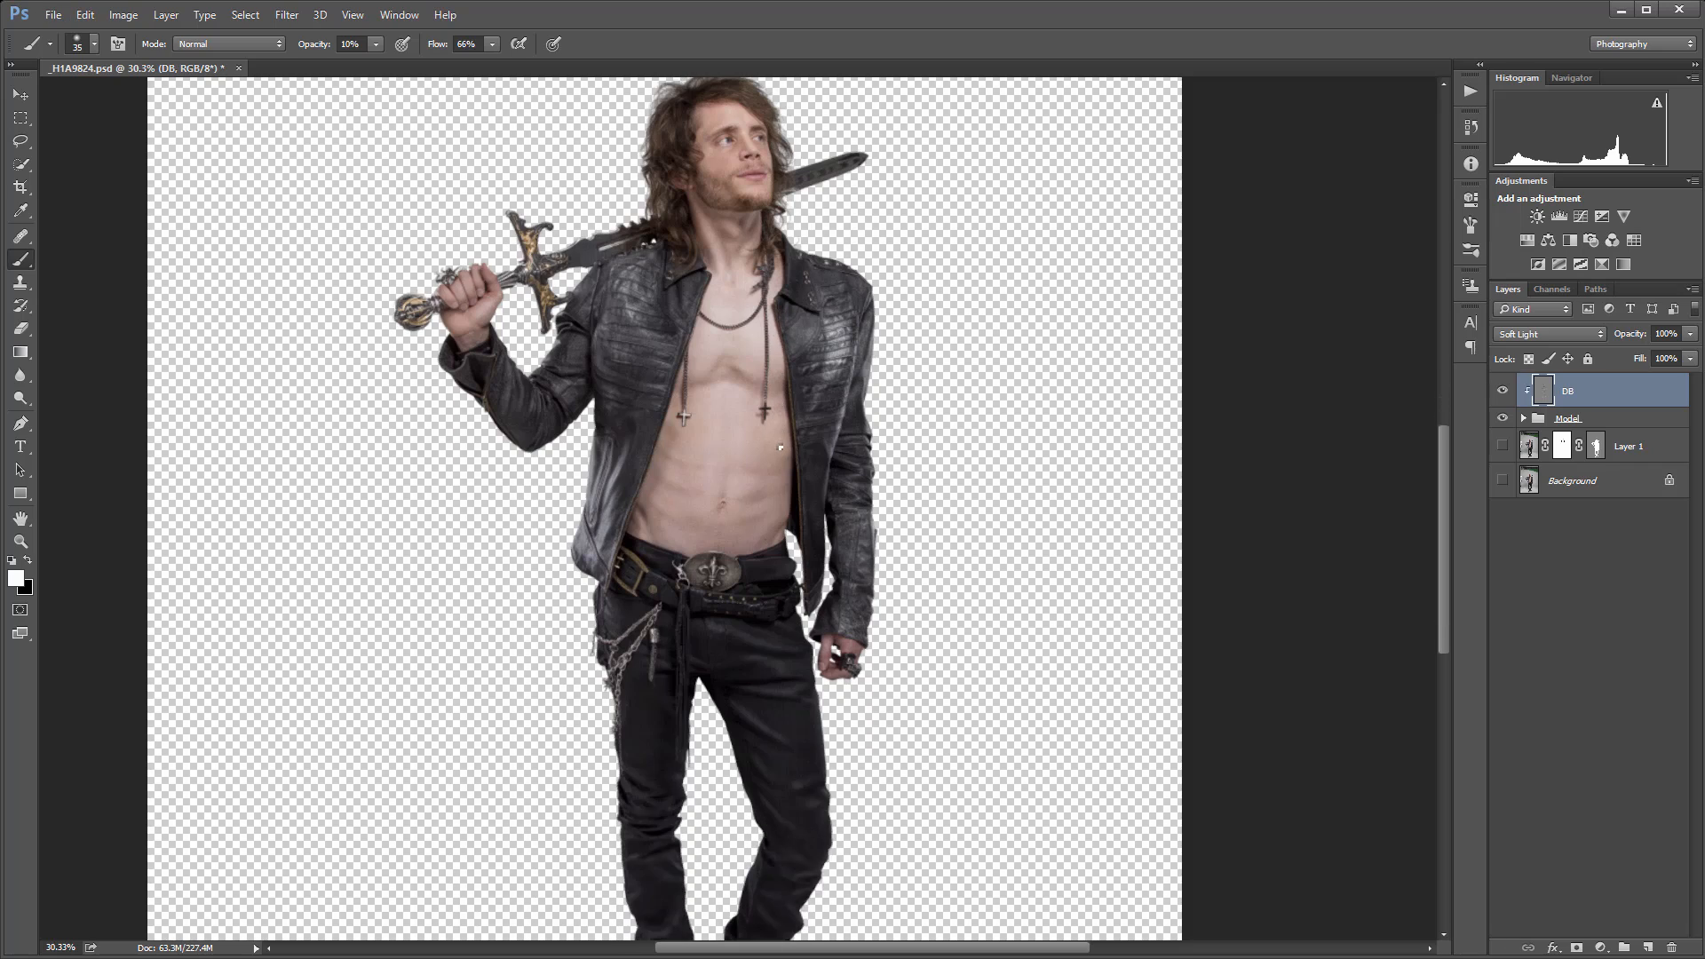
pyautogui.scroll(-1, 786, 435)
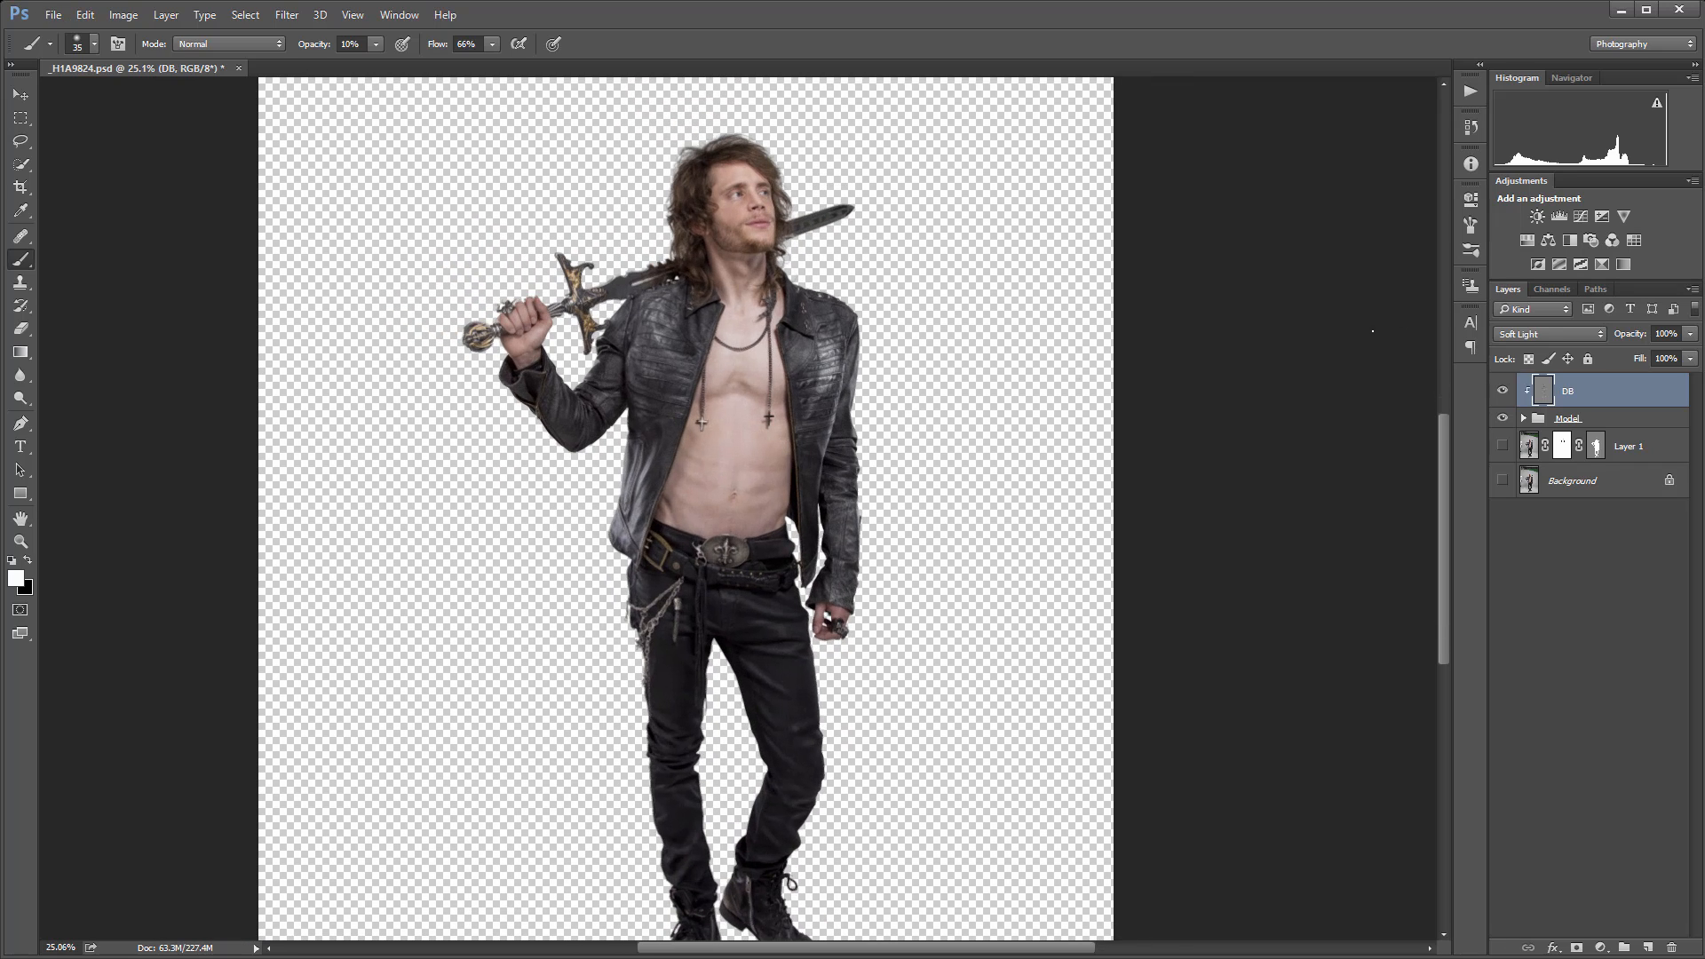
pyautogui.click(1502, 392)
pyautogui.click(1503, 391)
pyautogui.click(1503, 392)
pyautogui.click(1502, 391)
pyautogui.click(1502, 392)
# Burn the torso's shadows with a 175 px black brush, dodge its highlights in white, and restore black as the foreground colour.
pyautogui.click(34, 565)
pyautogui.press(']')
pyautogui.press(']')
pyautogui.press(']')
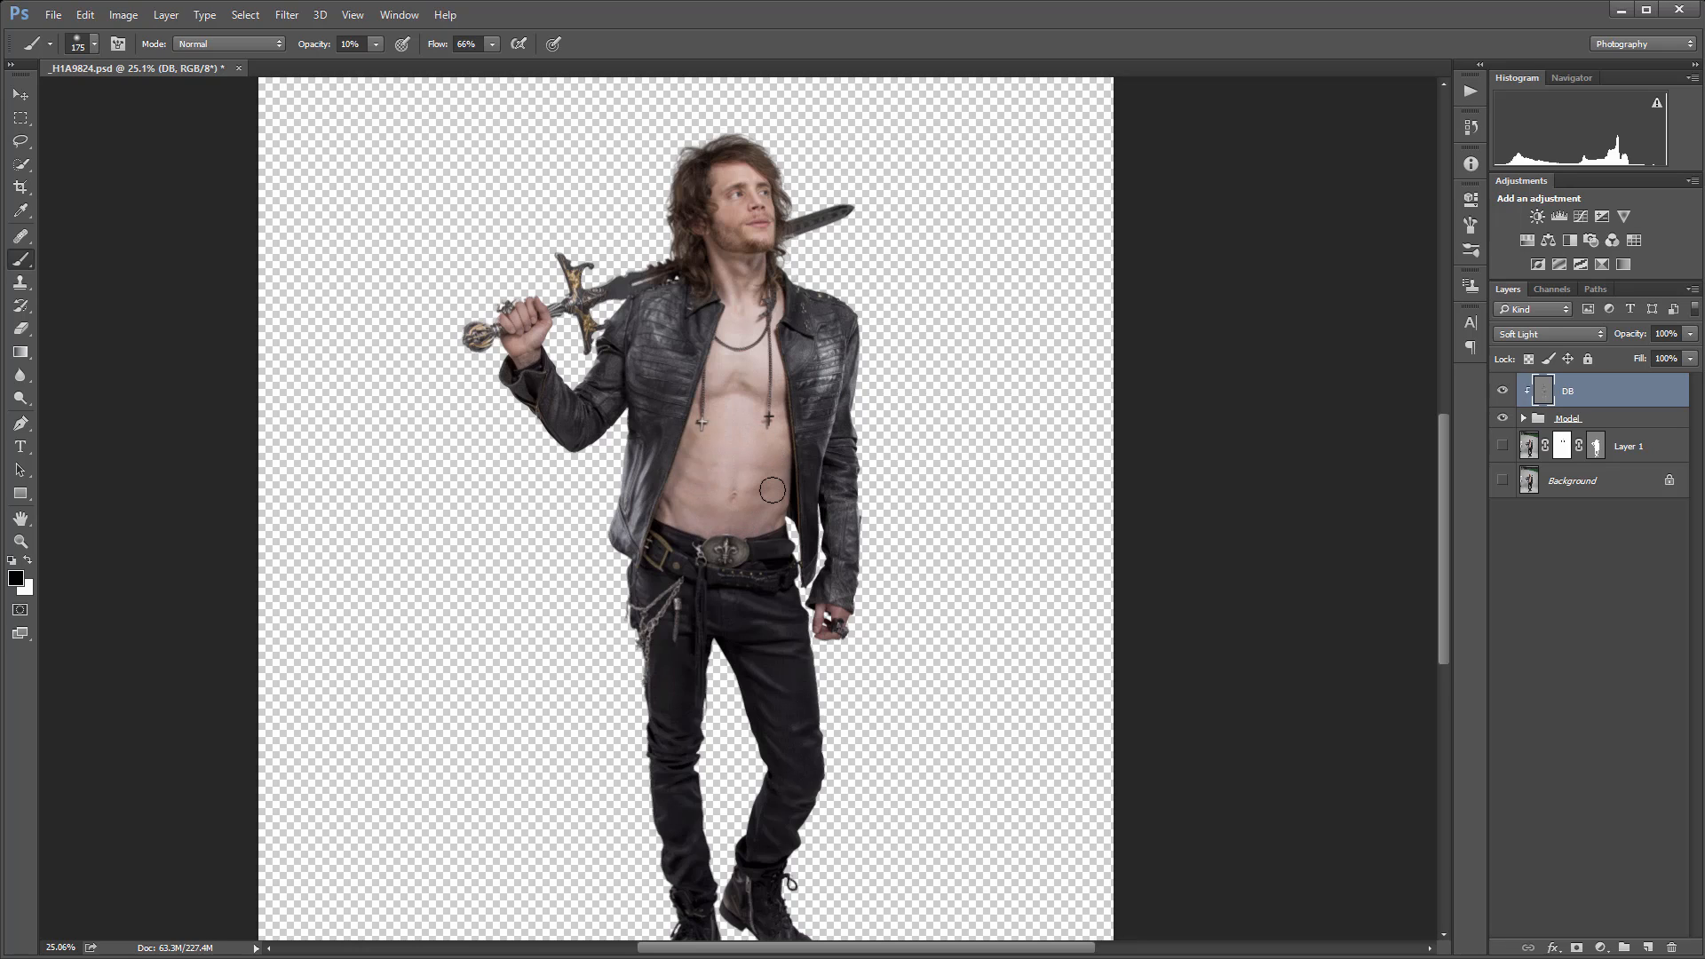
pyautogui.press('x')
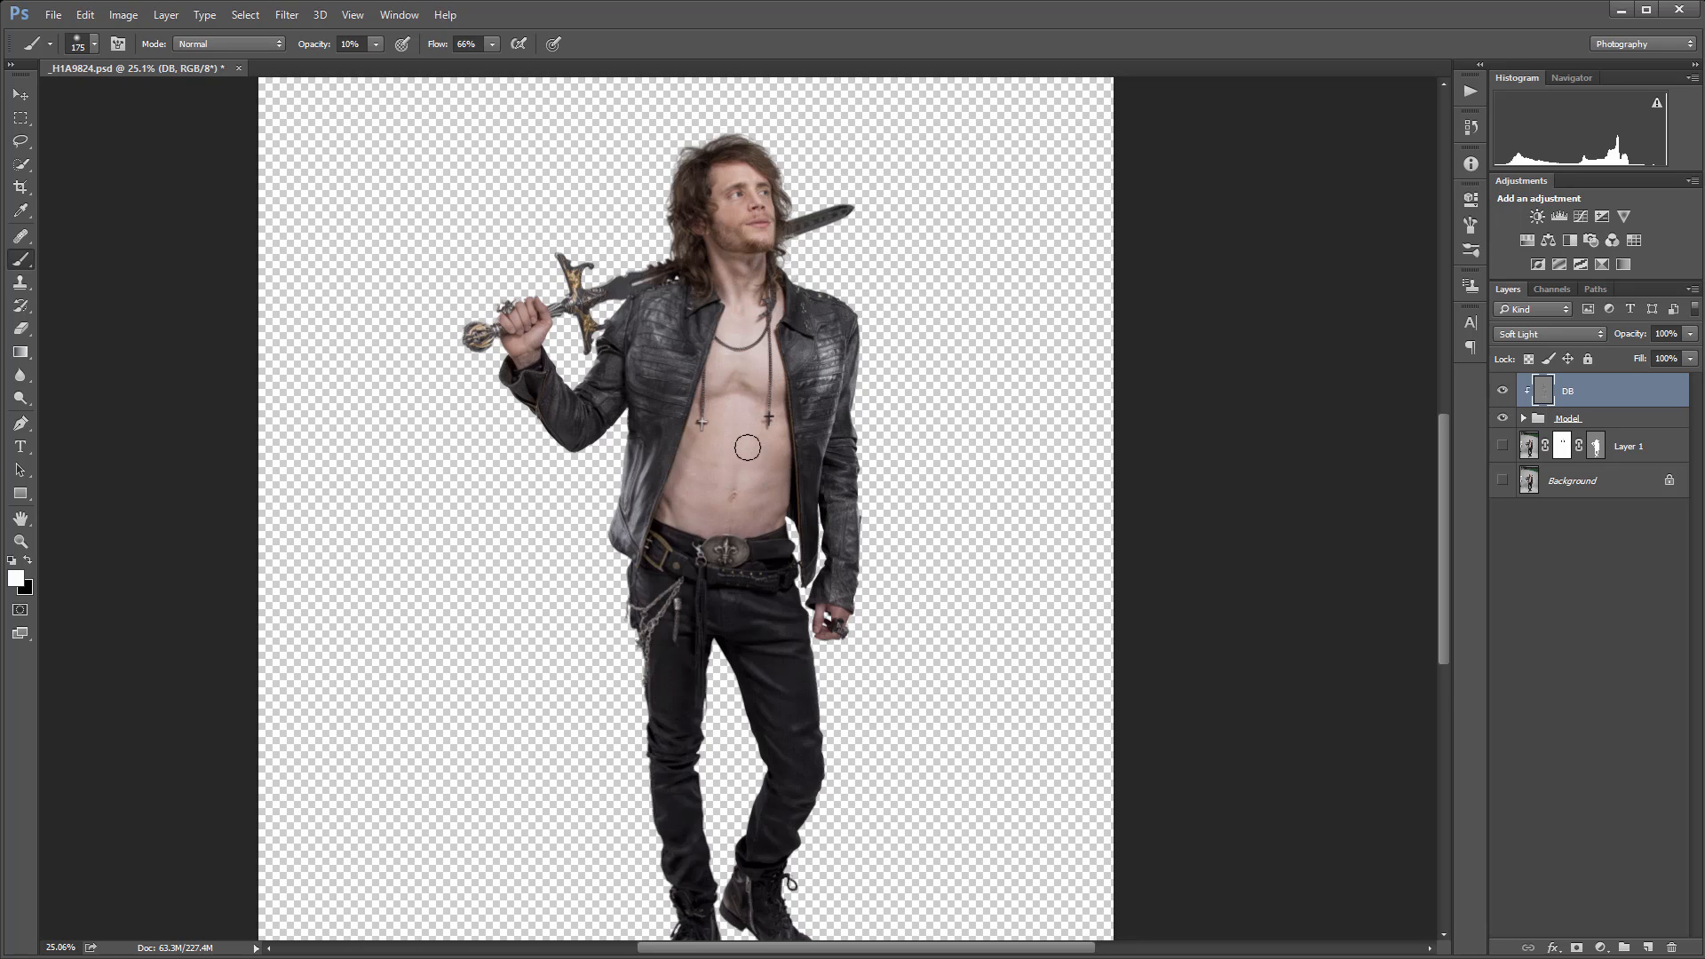
pyautogui.press('x')
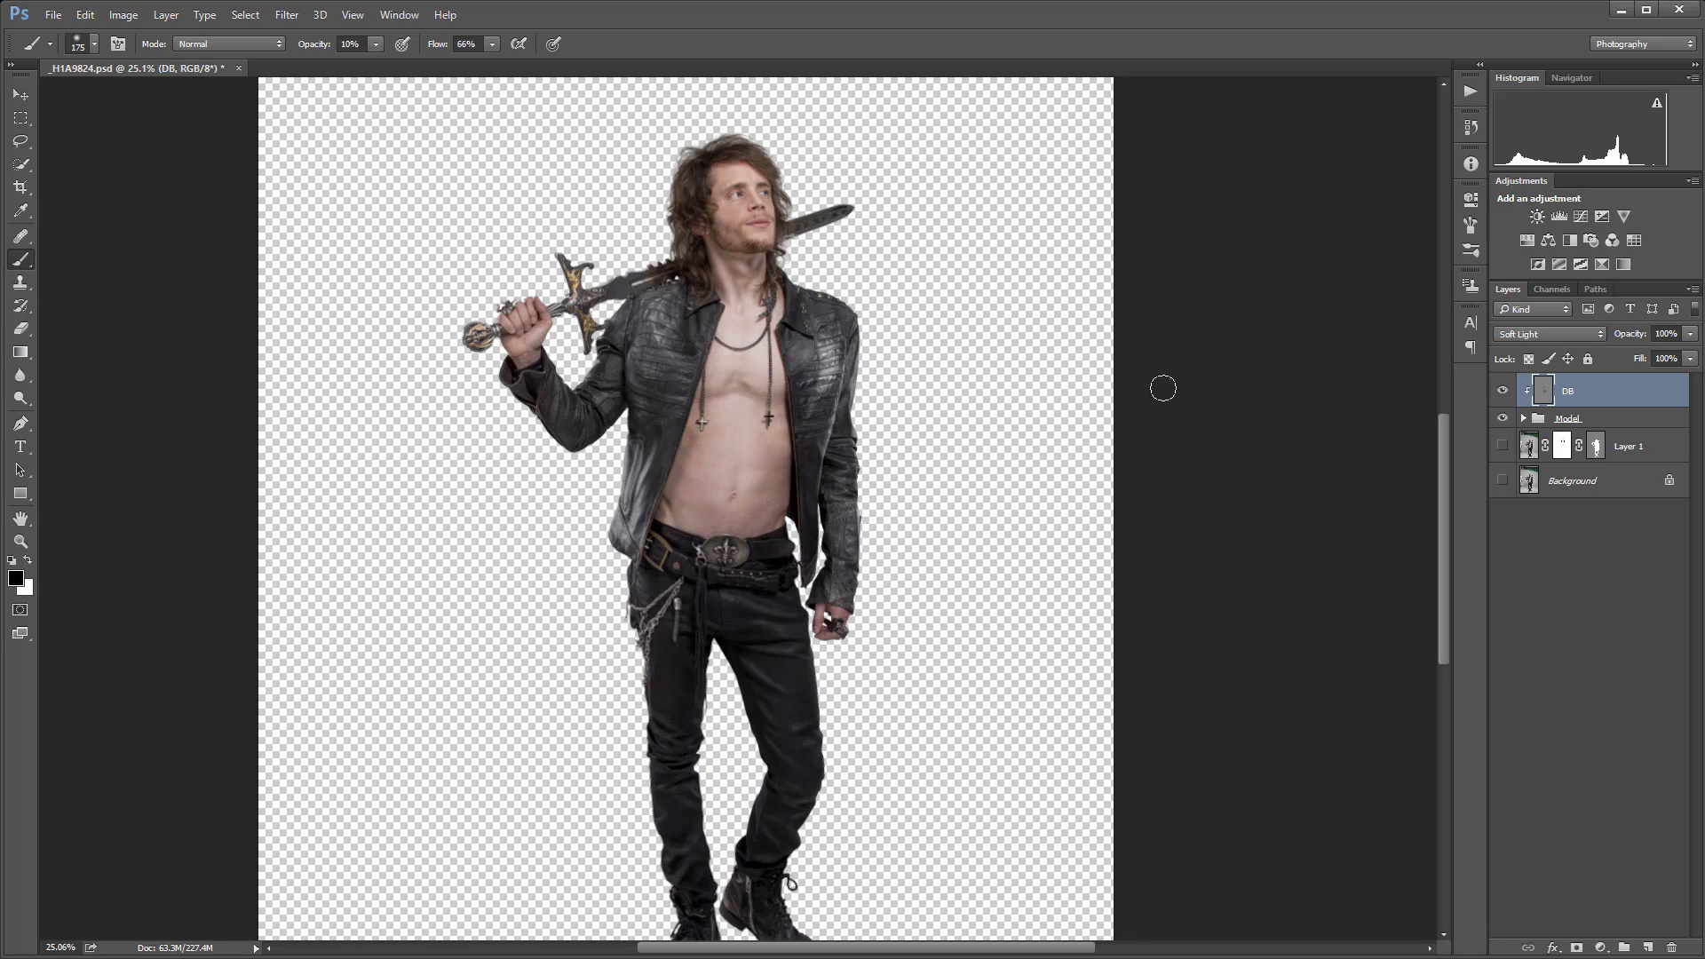
# Stamp all visible layers into a new layer above DB and clip it to the Model group.
pyautogui.scroll(-3, 803, 423)
pyautogui.scroll(1, 803, 422)
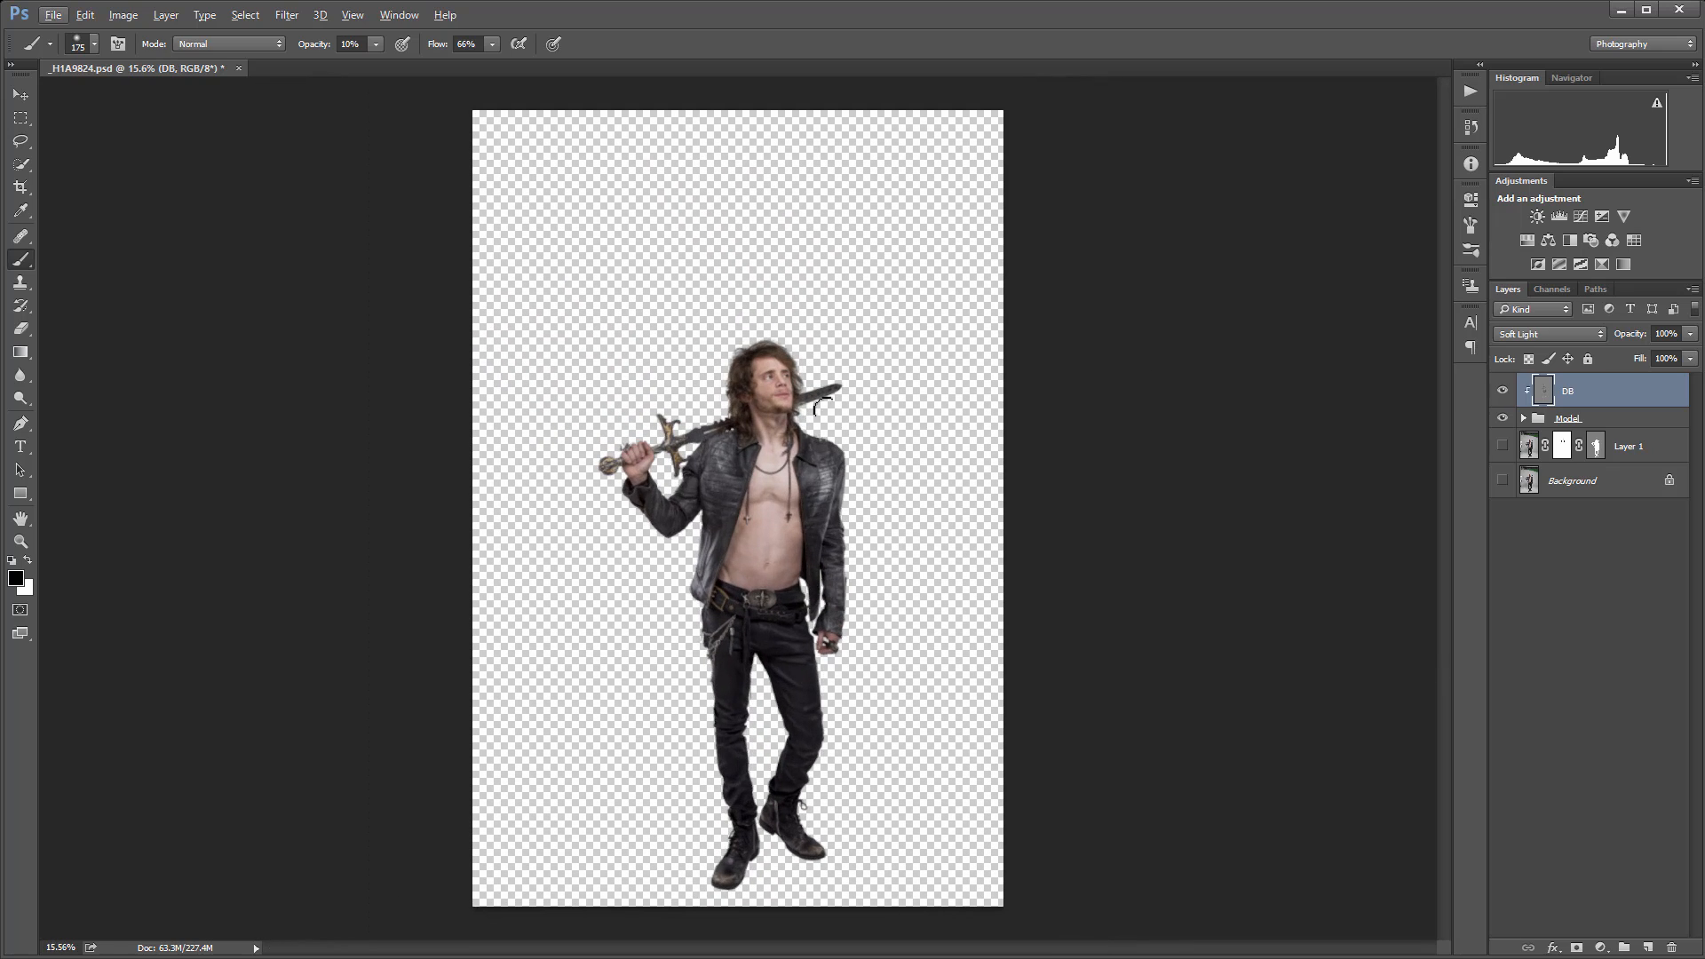
pyautogui.scroll(1, 812, 440)
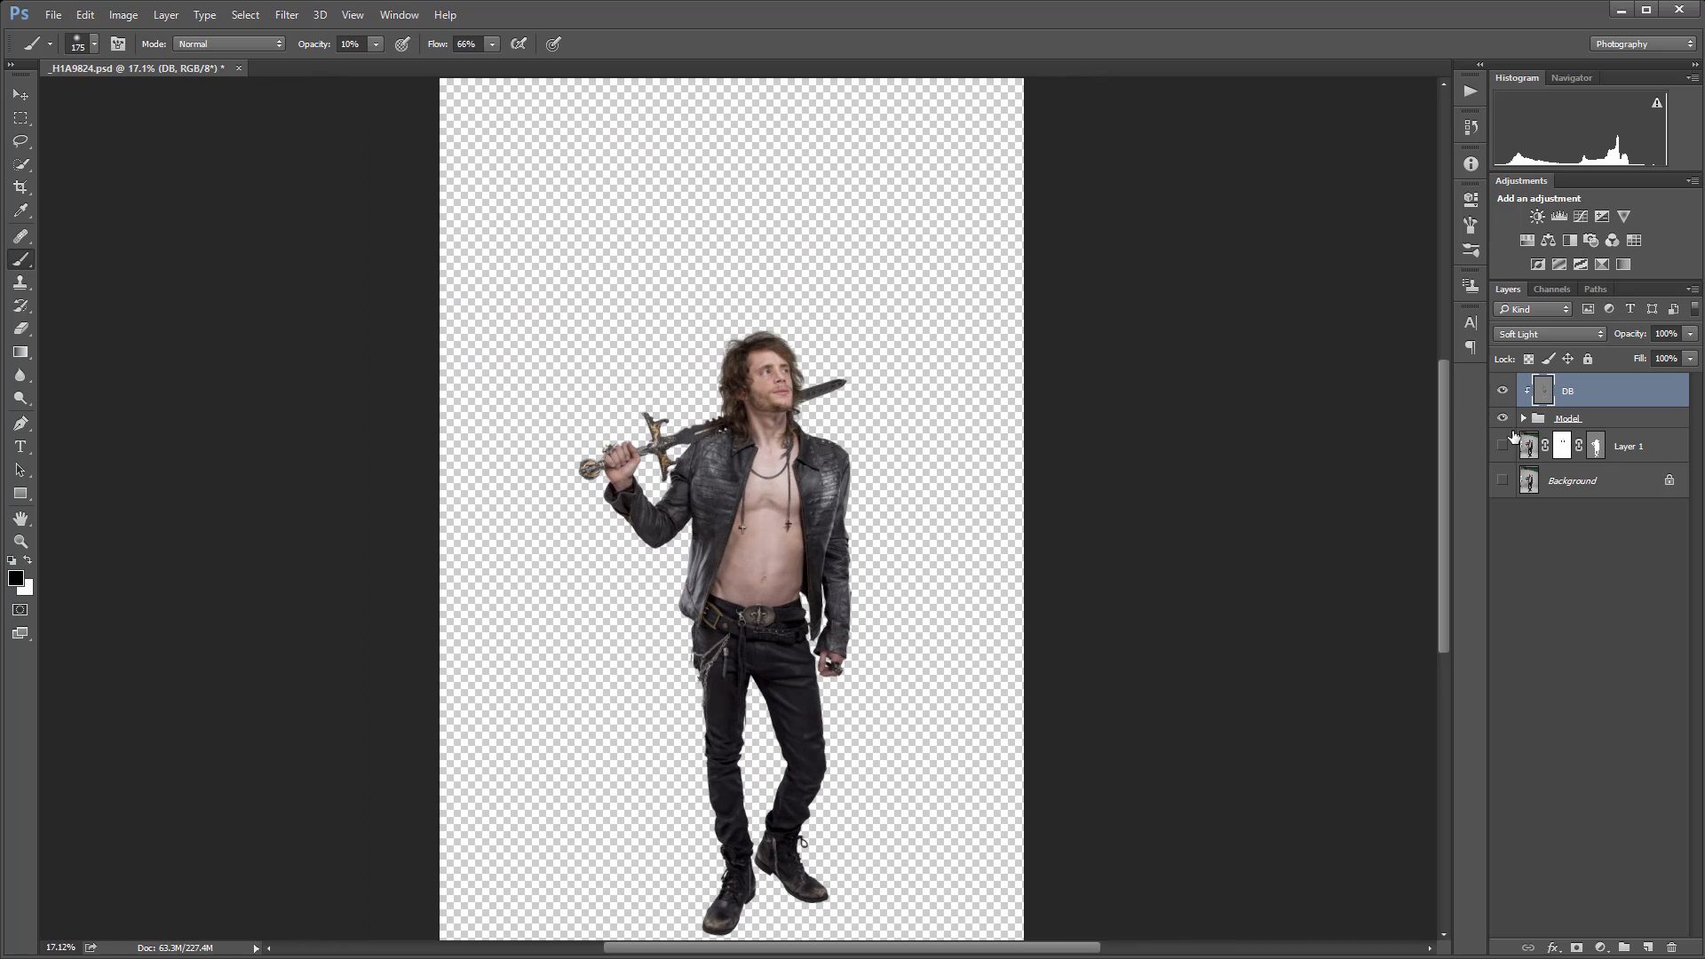
pyautogui.hotkey('ctrl', 'shift', 'alt', 'e')
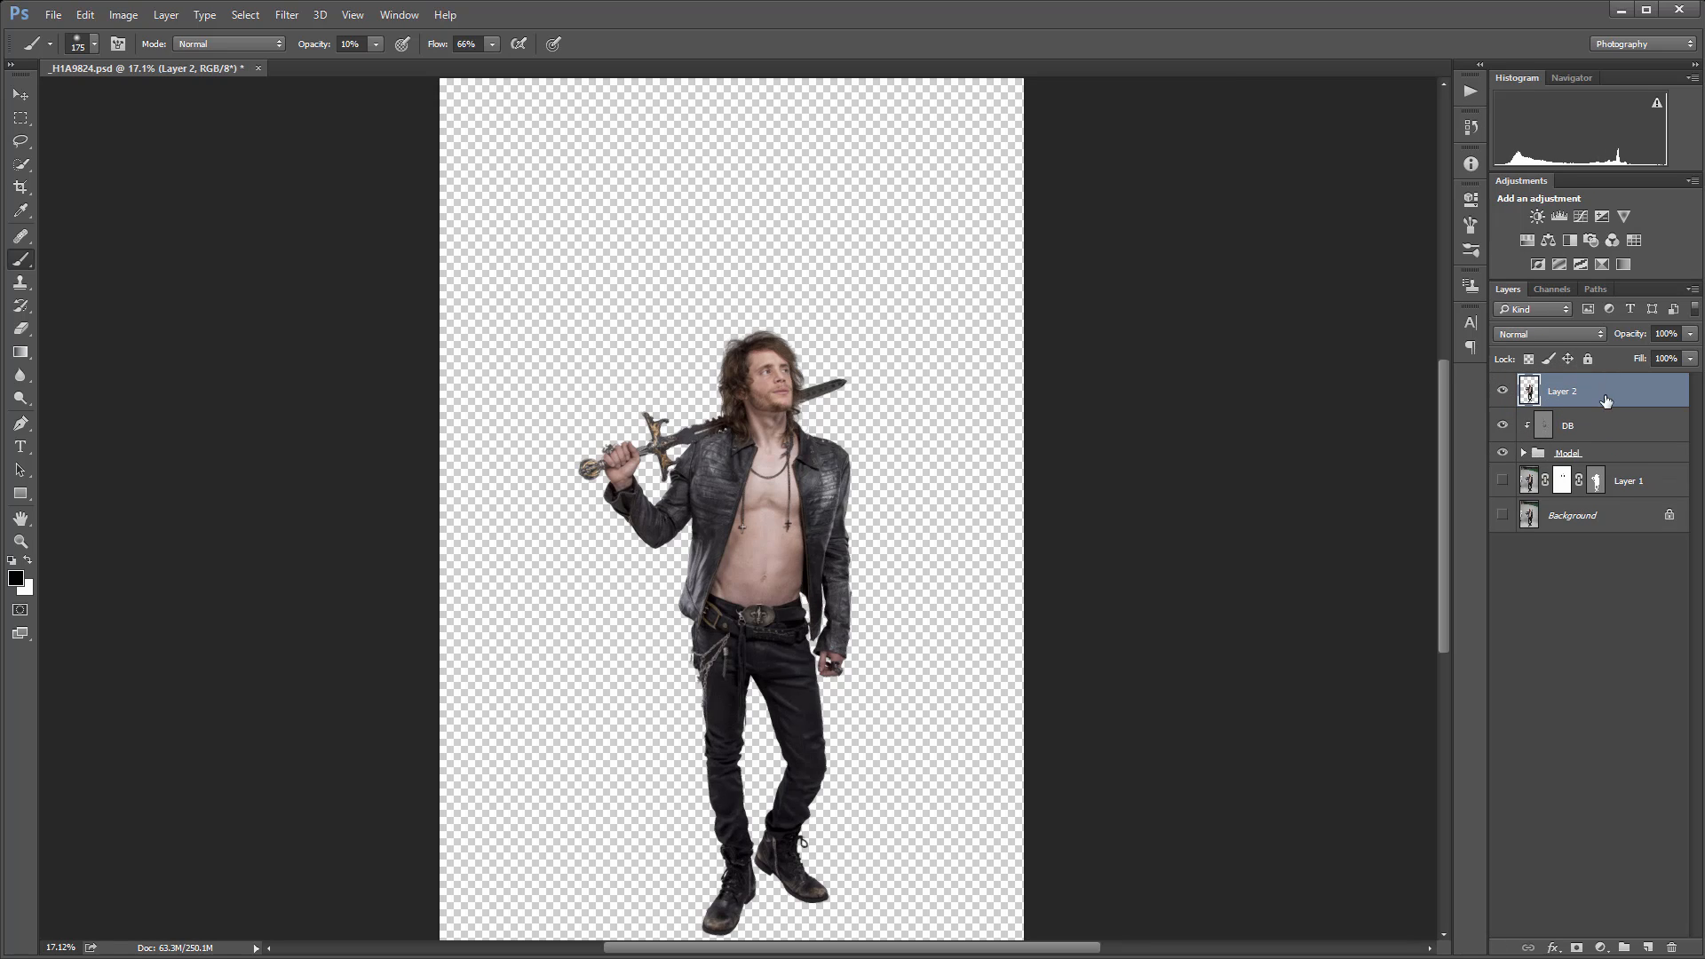
pyautogui.keyDown('alt'); pyautogui.click(1632, 402); pyautogui.keyUp('alt')
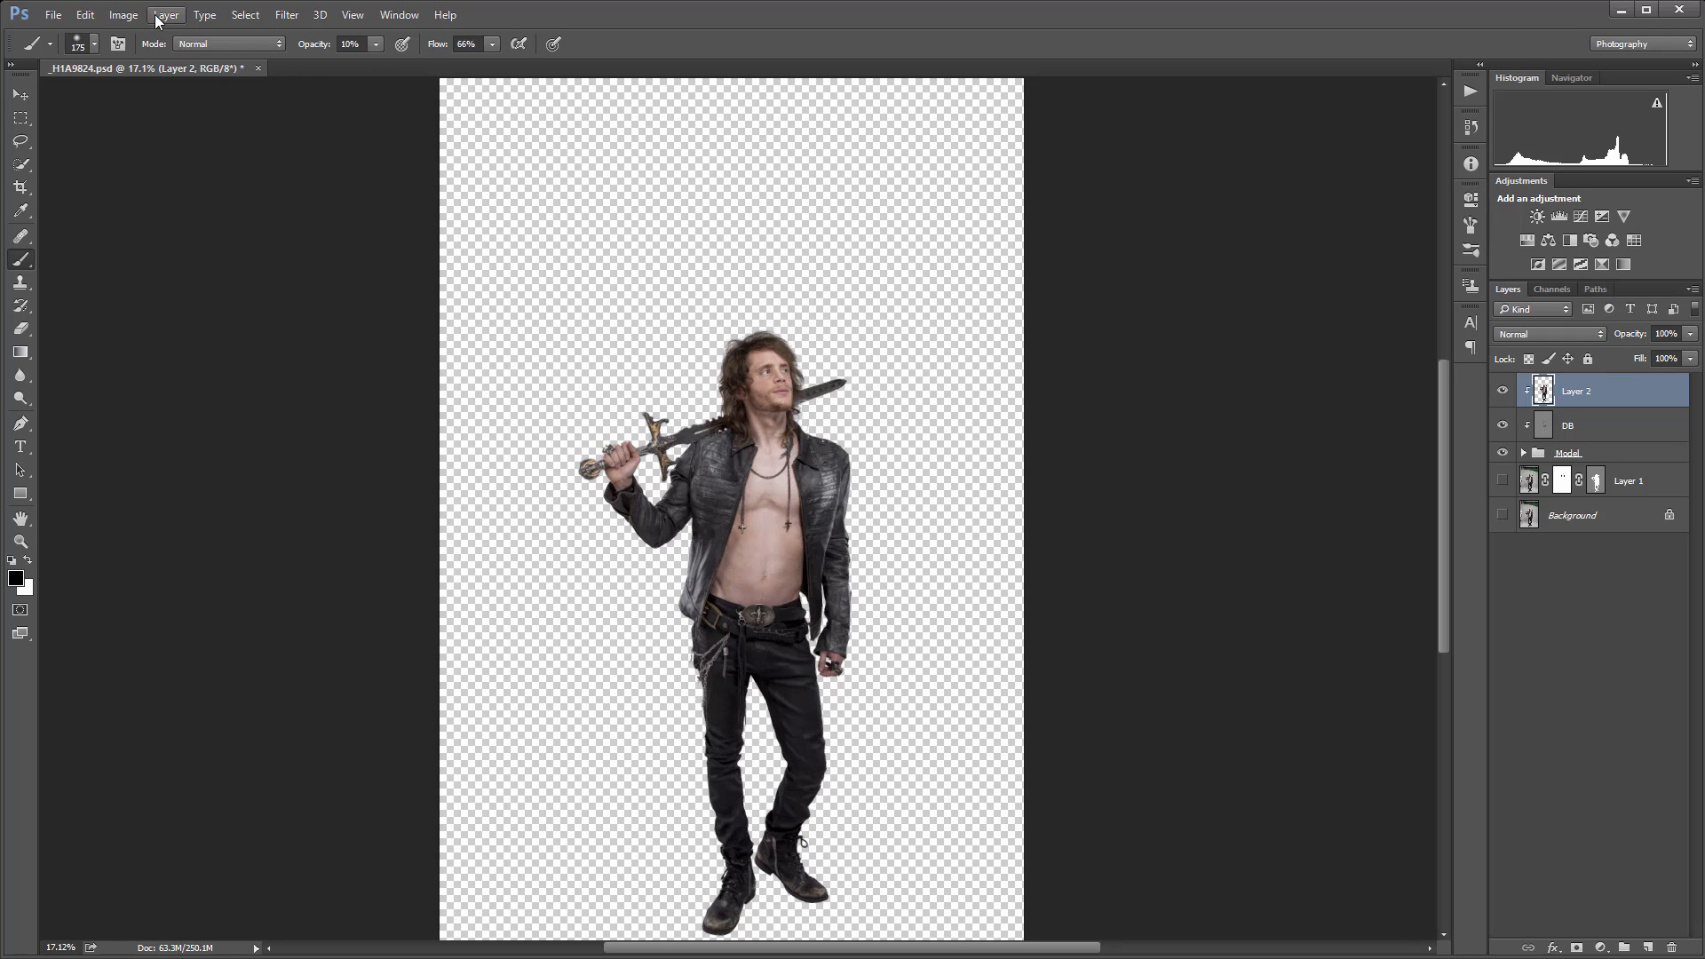
# Convert the merged Layer 2 to black and white with the Reds raised to brighten the skin tones.
pyautogui.click(123, 15)
pyautogui.moveTo(213, 63)
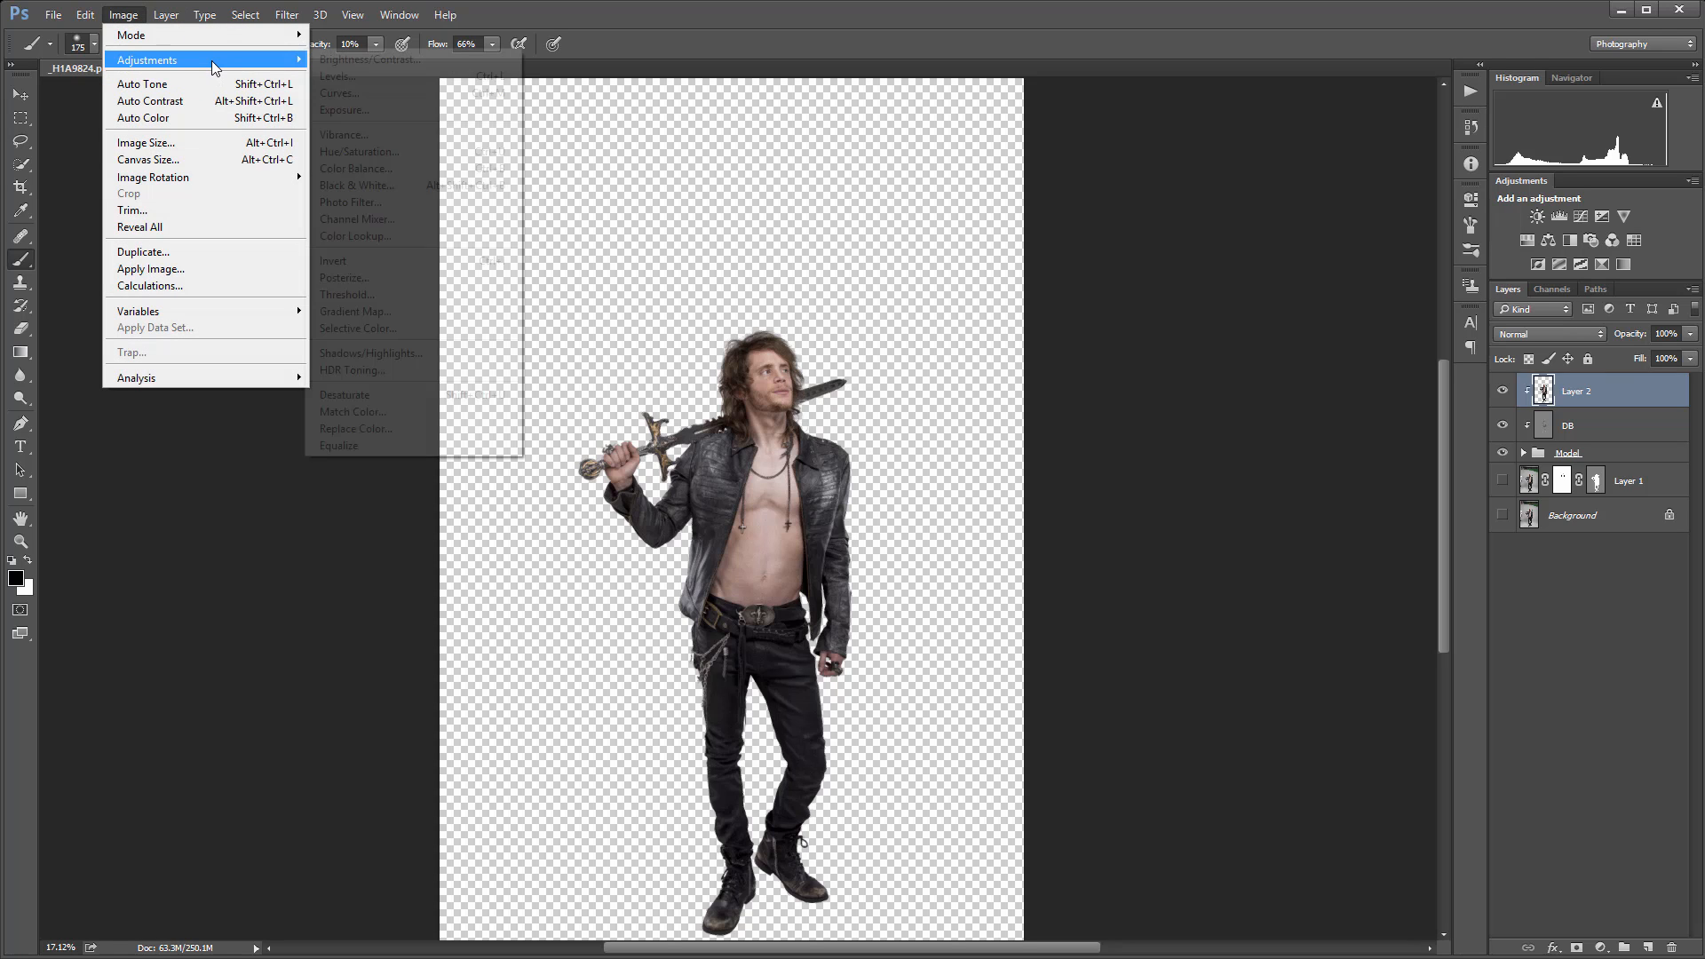
pyautogui.click(411, 187)
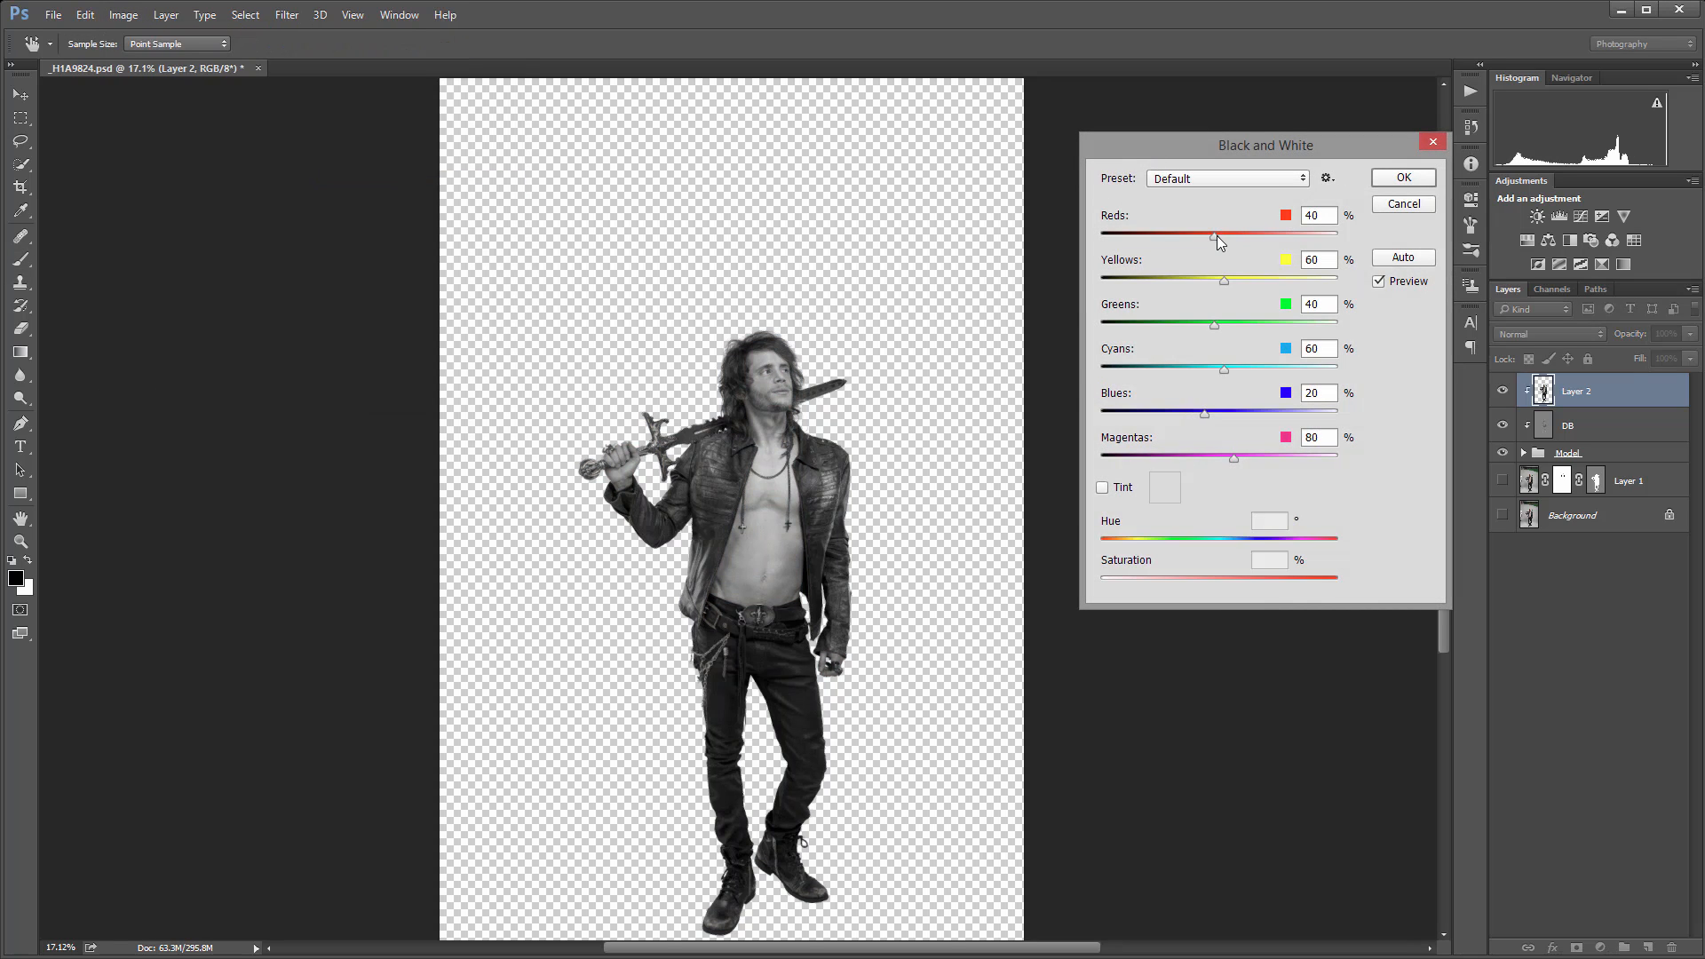
pyautogui.moveTo(1216, 236); pyautogui.dragTo(1262, 280)
pyautogui.click(1402, 176)
# Flatten the merged layer's contrast with Shadows/Highlights, setting Shadows to 100% and Highlights to 85%.
pyautogui.click(123, 15)
pyautogui.moveTo(178, 57)
pyautogui.click(425, 350)
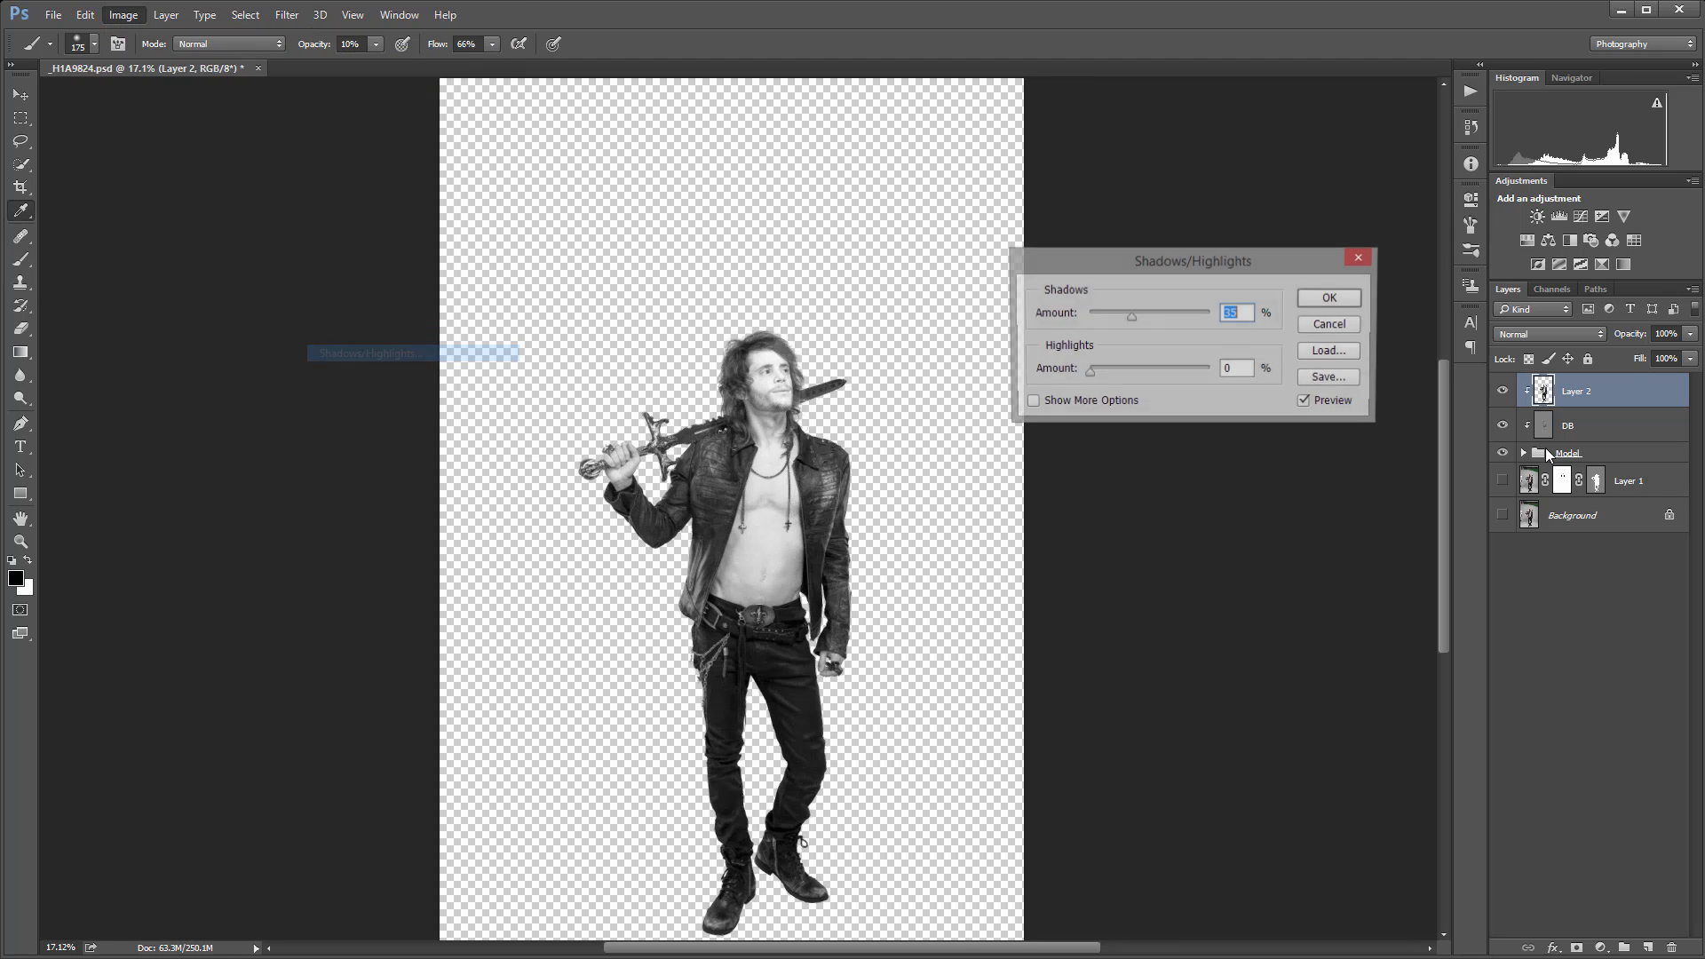
pyautogui.moveTo(1131, 318); pyautogui.dragTo(1209, 315)
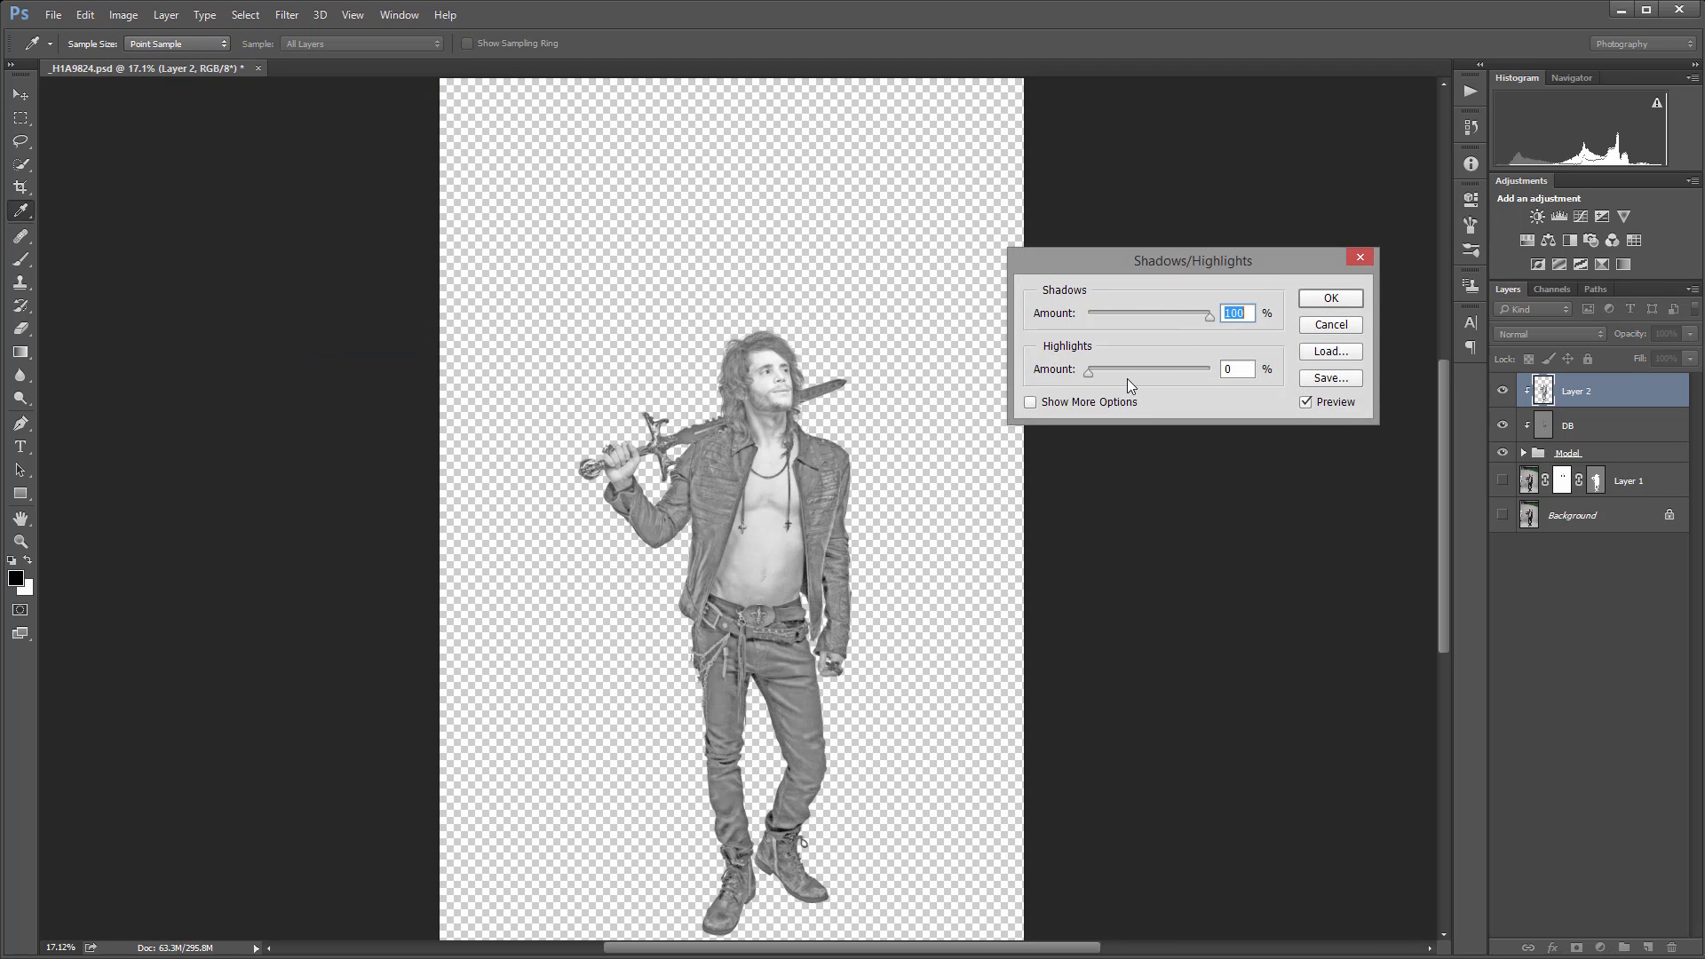
pyautogui.moveTo(1092, 371); pyautogui.dragTo(1165, 371)
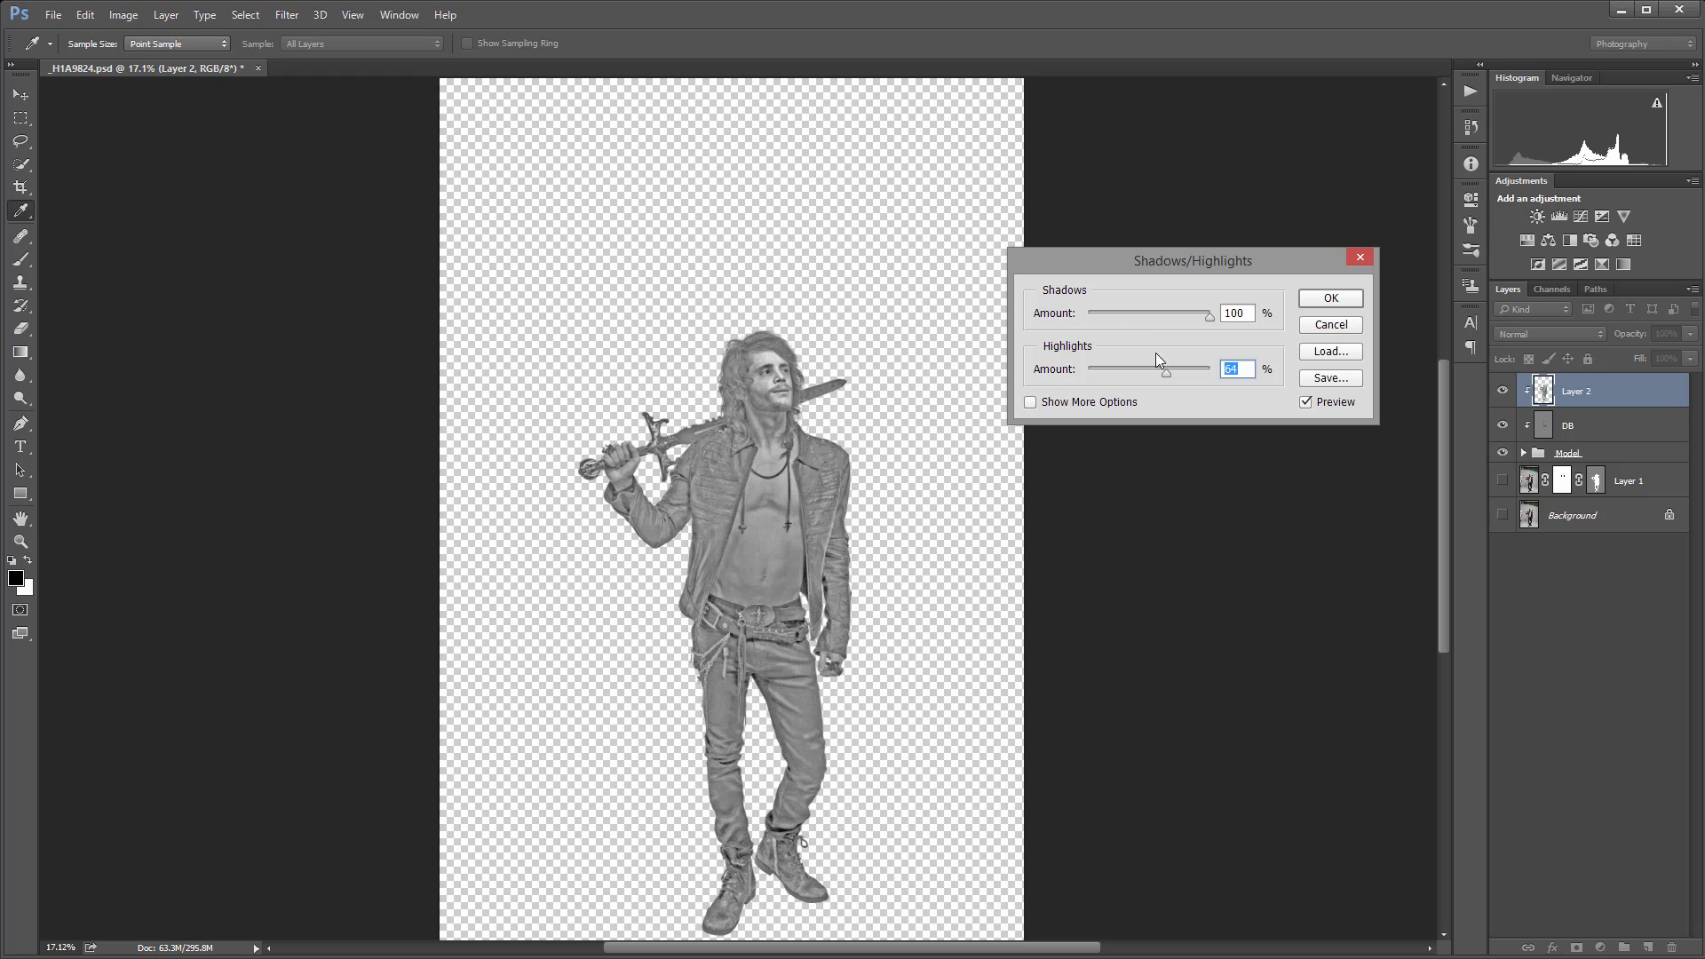
pyautogui.moveTo(1166, 370); pyautogui.dragTo(1193, 375)
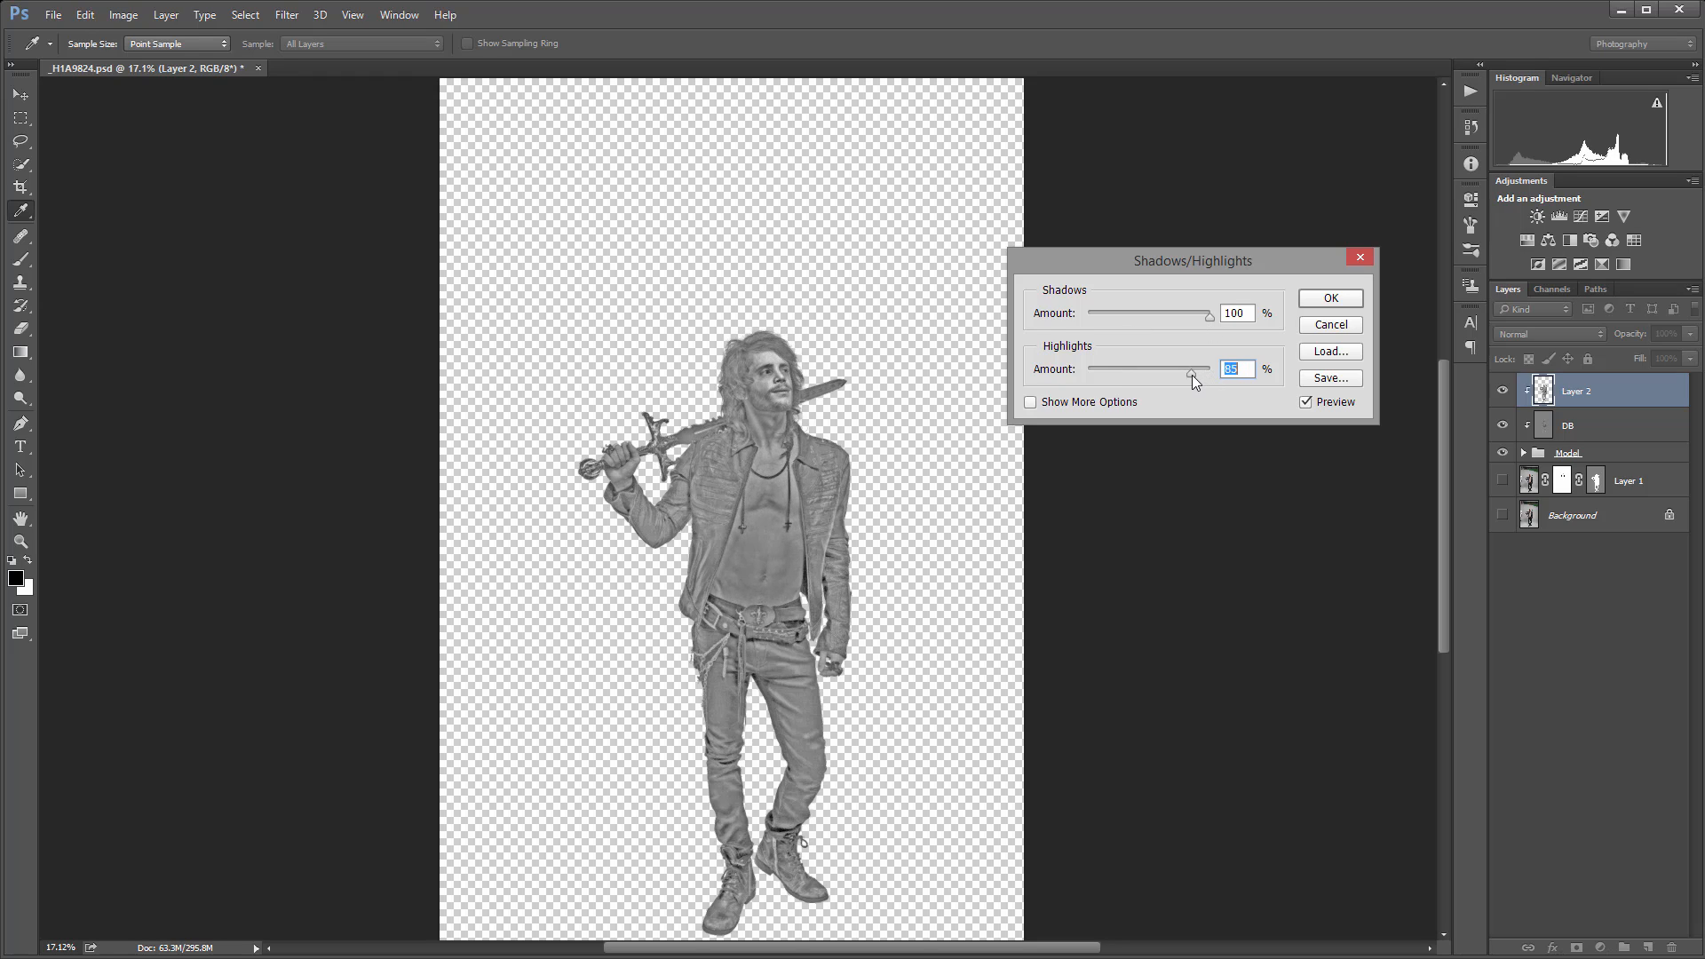
pyautogui.click(1330, 298)
pyautogui.press('b')
# Blend the merged layer in Soft Light, compare the figure with and without it, and reduce its Fill to 59%.
pyautogui.click(1581, 334)
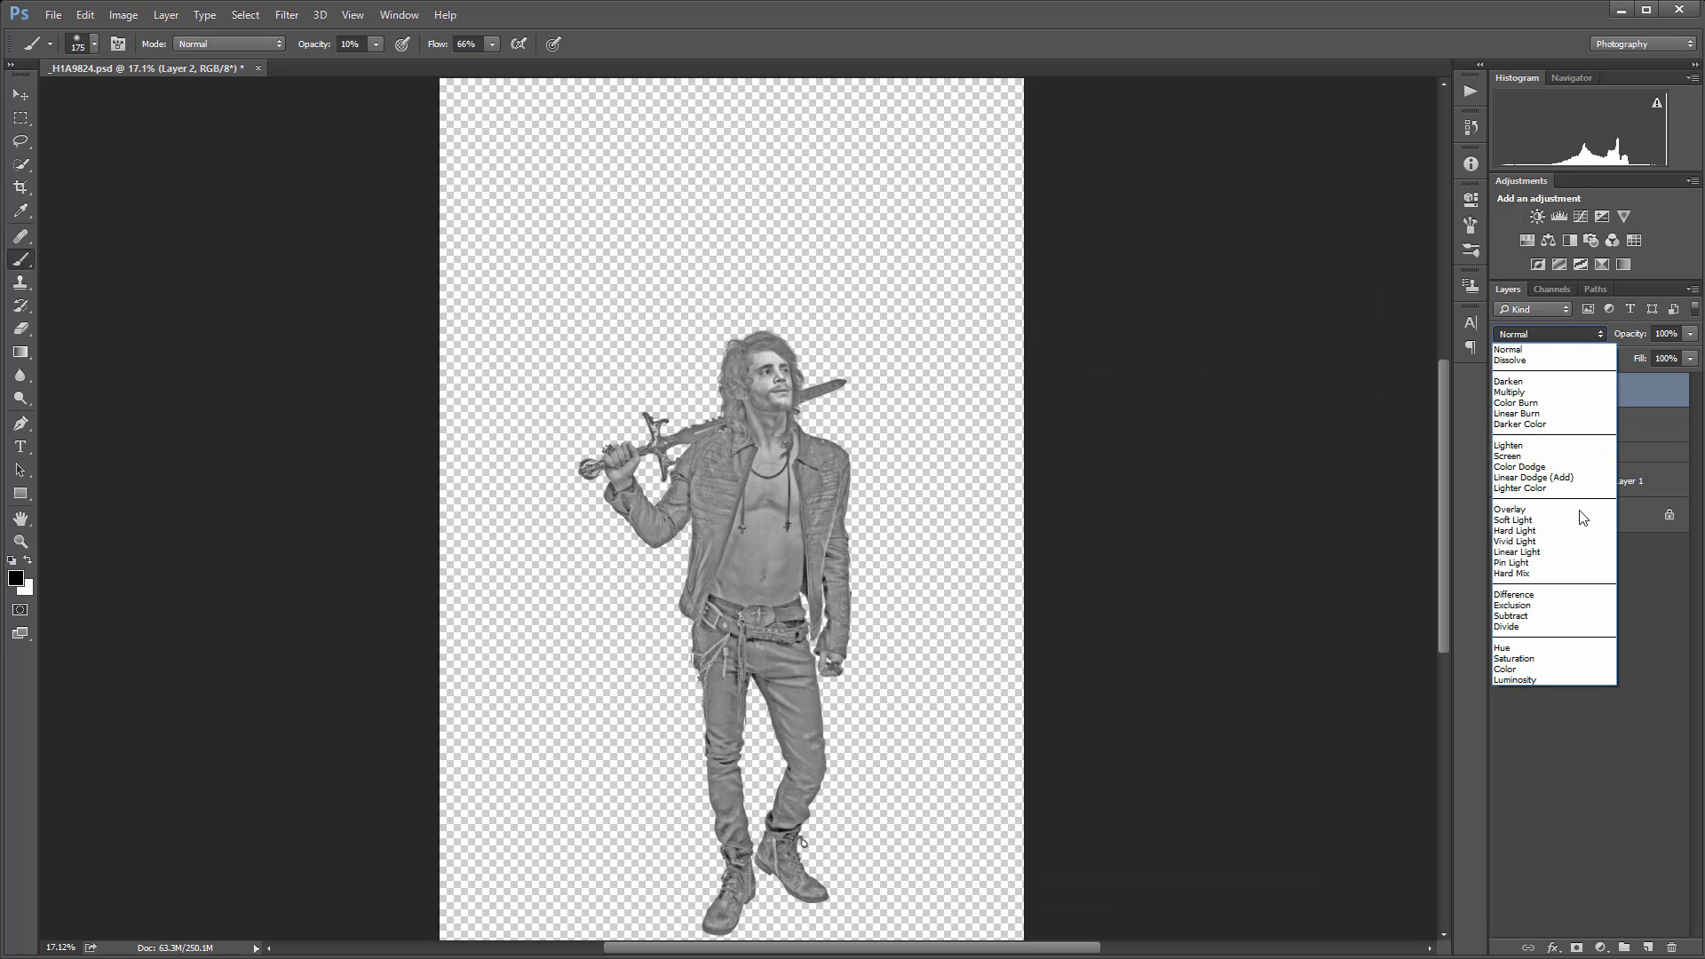
pyautogui.click(1583, 524)
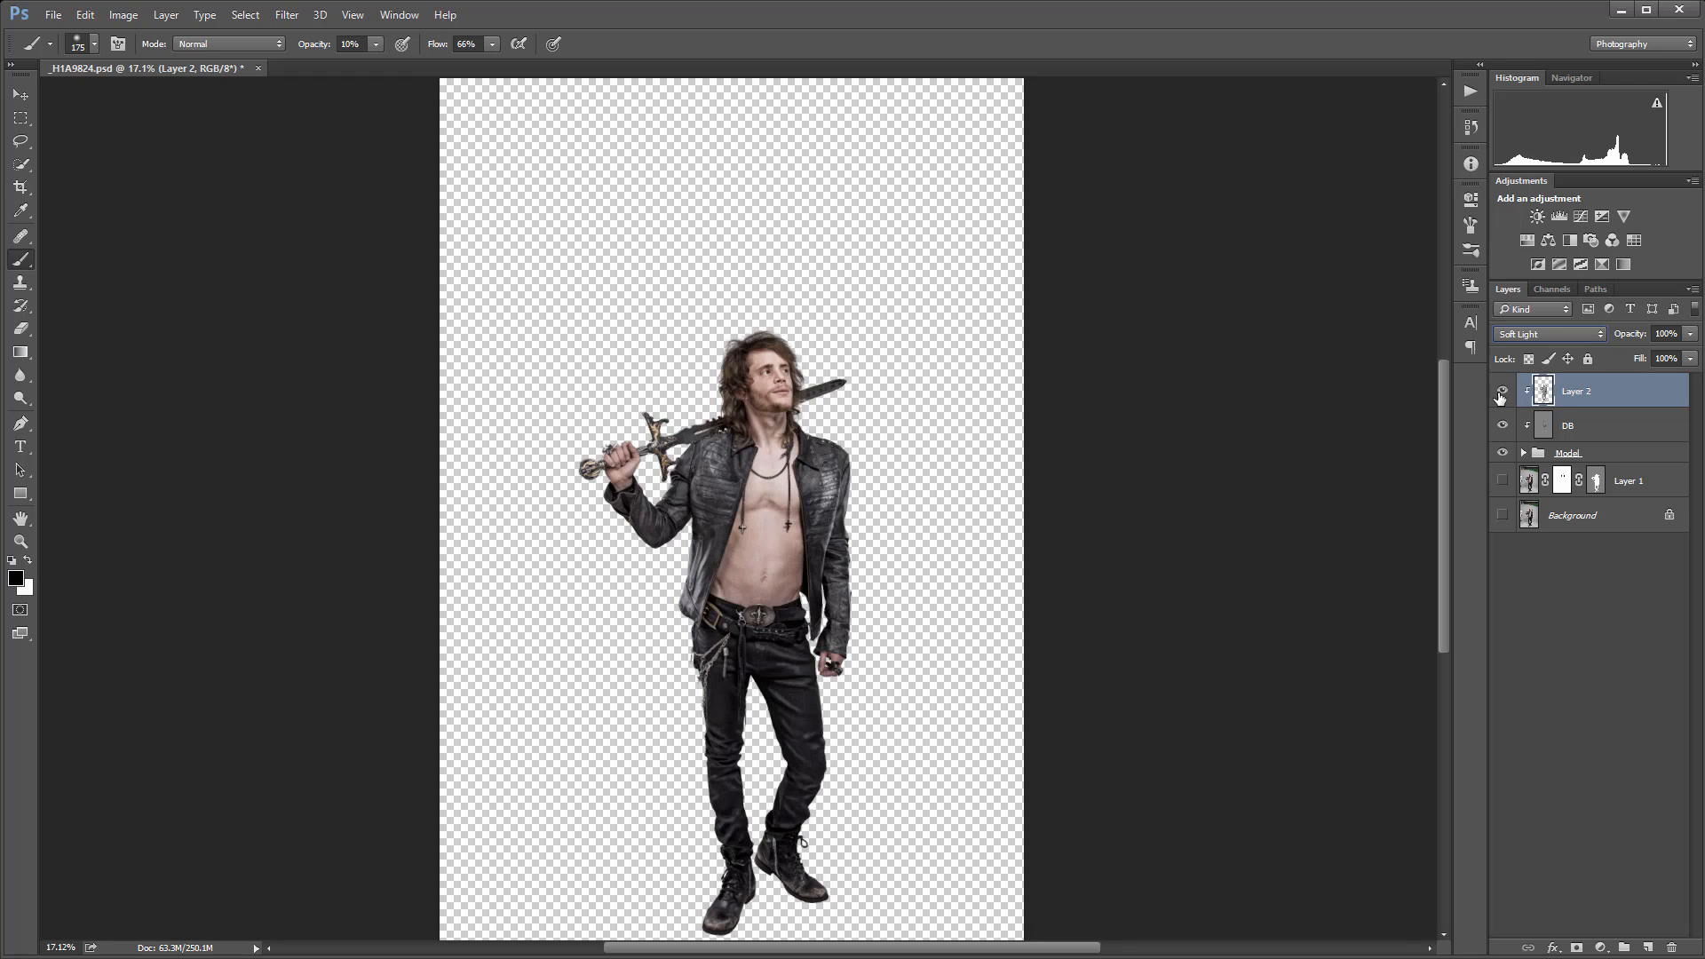
pyautogui.click(1500, 391)
pyautogui.click(1501, 391)
pyautogui.click(1500, 392)
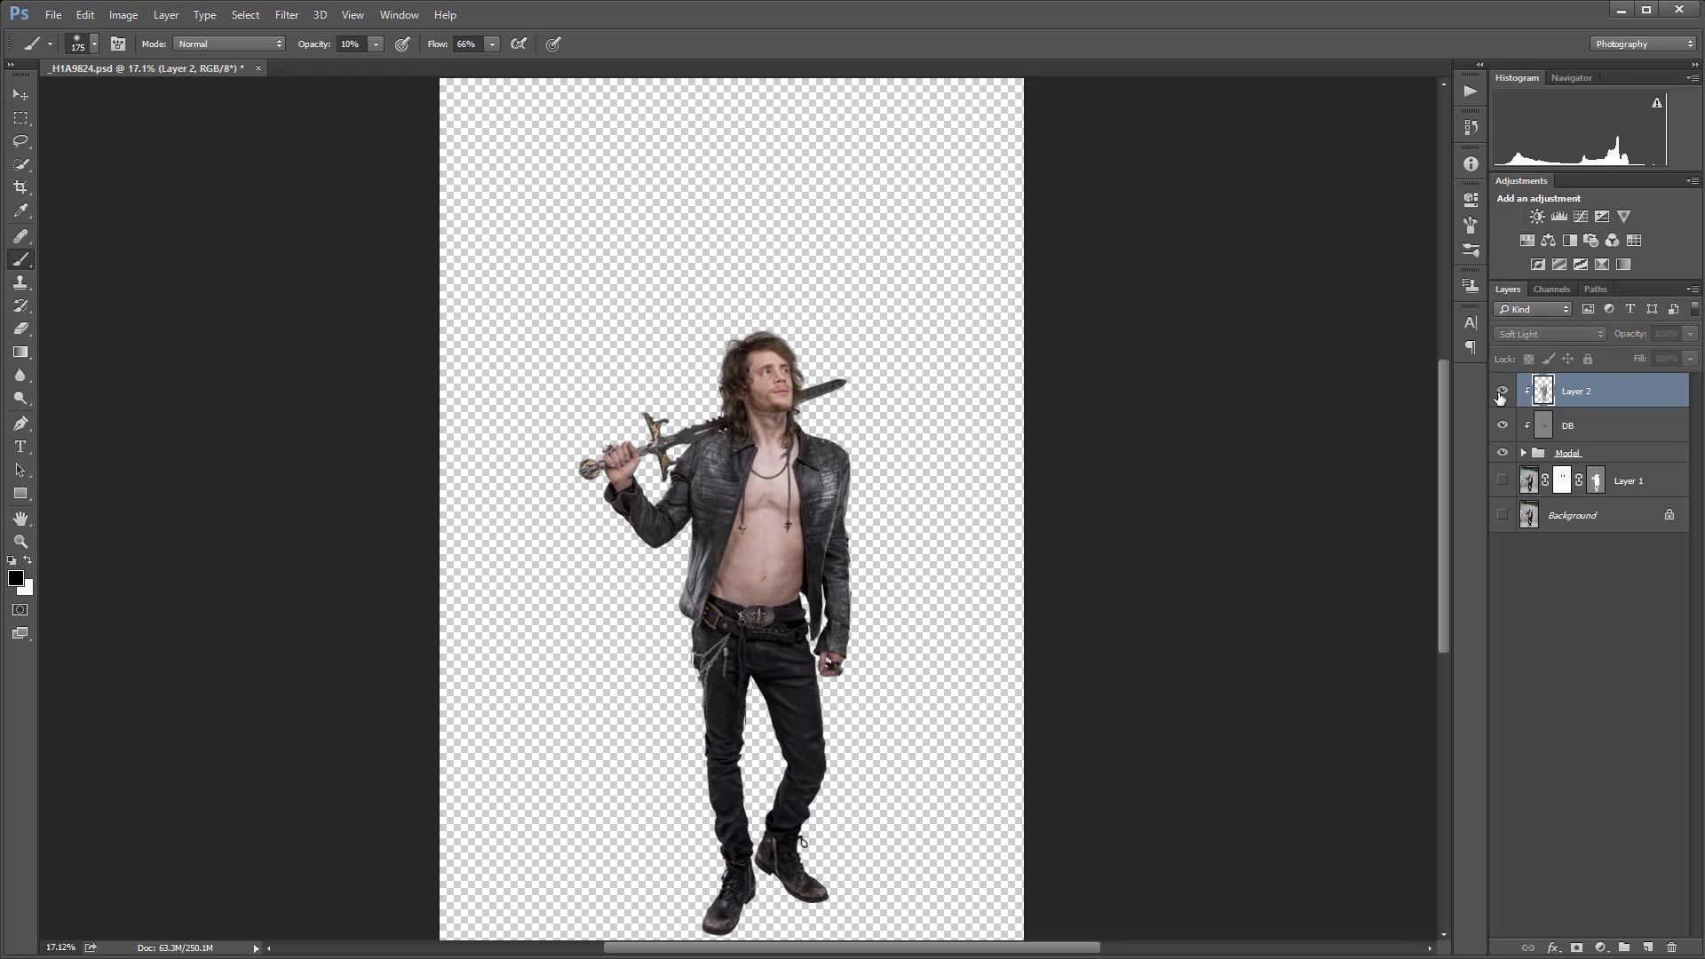
pyautogui.click(1500, 391)
pyautogui.click(1500, 392)
pyautogui.click(1500, 391)
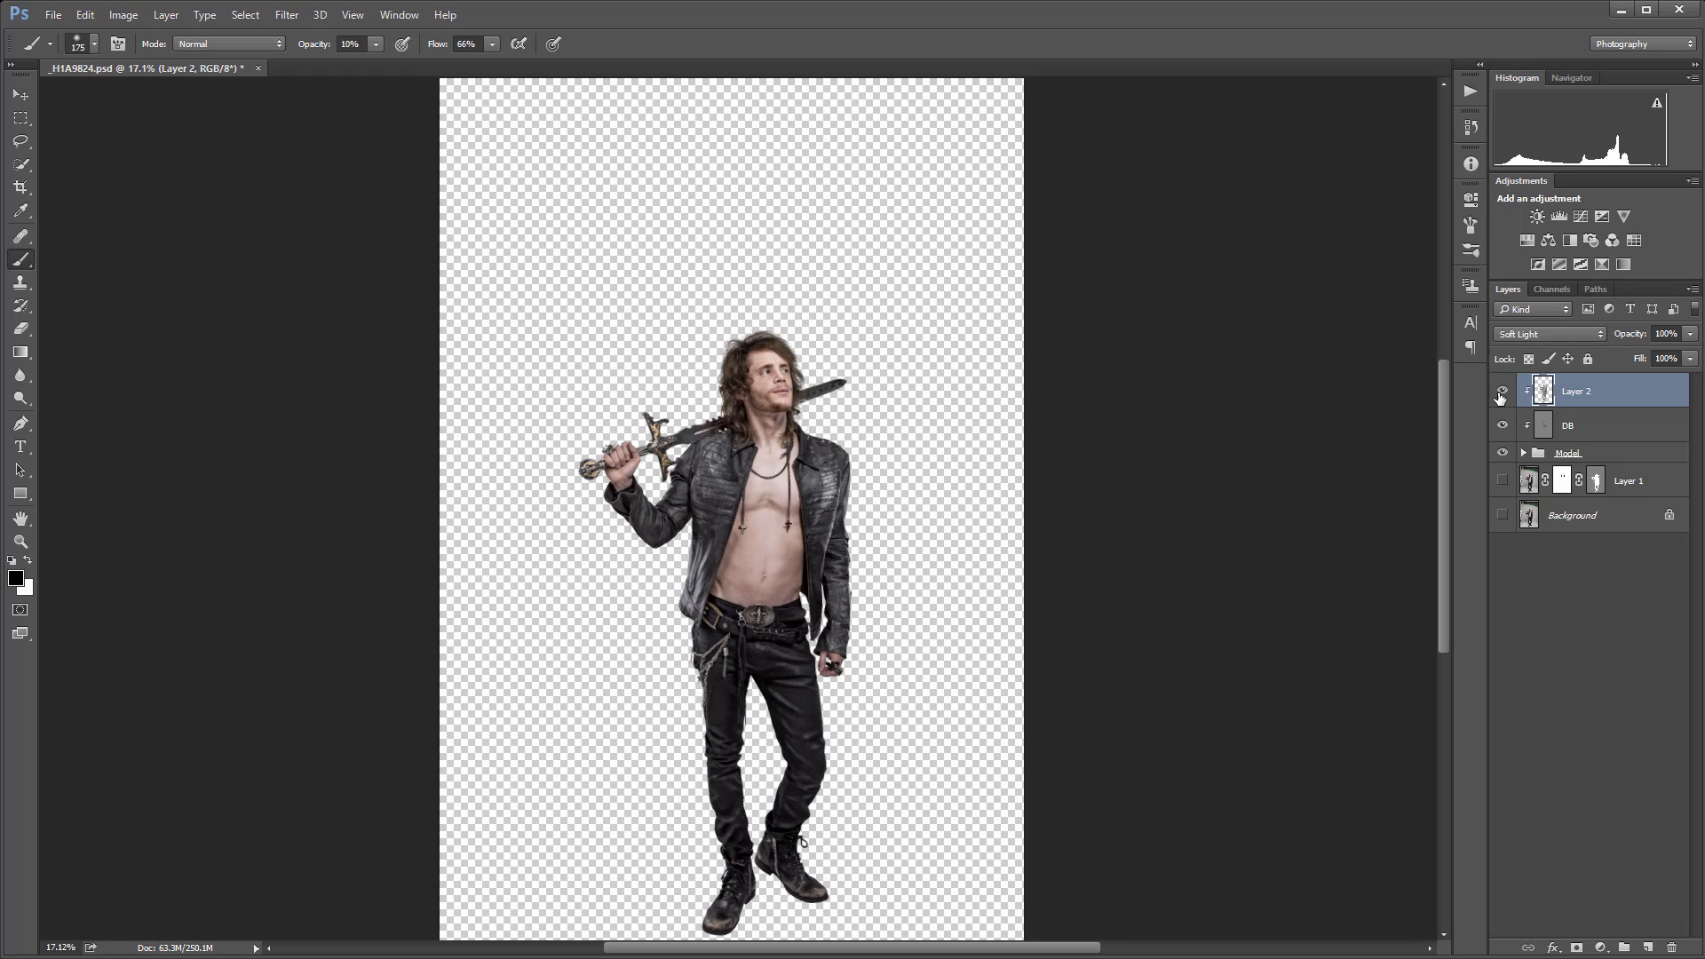
pyautogui.click(1690, 359)
pyautogui.moveTo(1692, 380); pyautogui.dragTo(1659, 378)
# Group Layer 2, DB and the Model group under the name Model, and convert the new group to a smart object.
pyautogui.keyDown('shift'); pyautogui.click(1629, 461); pyautogui.keyUp('shift')
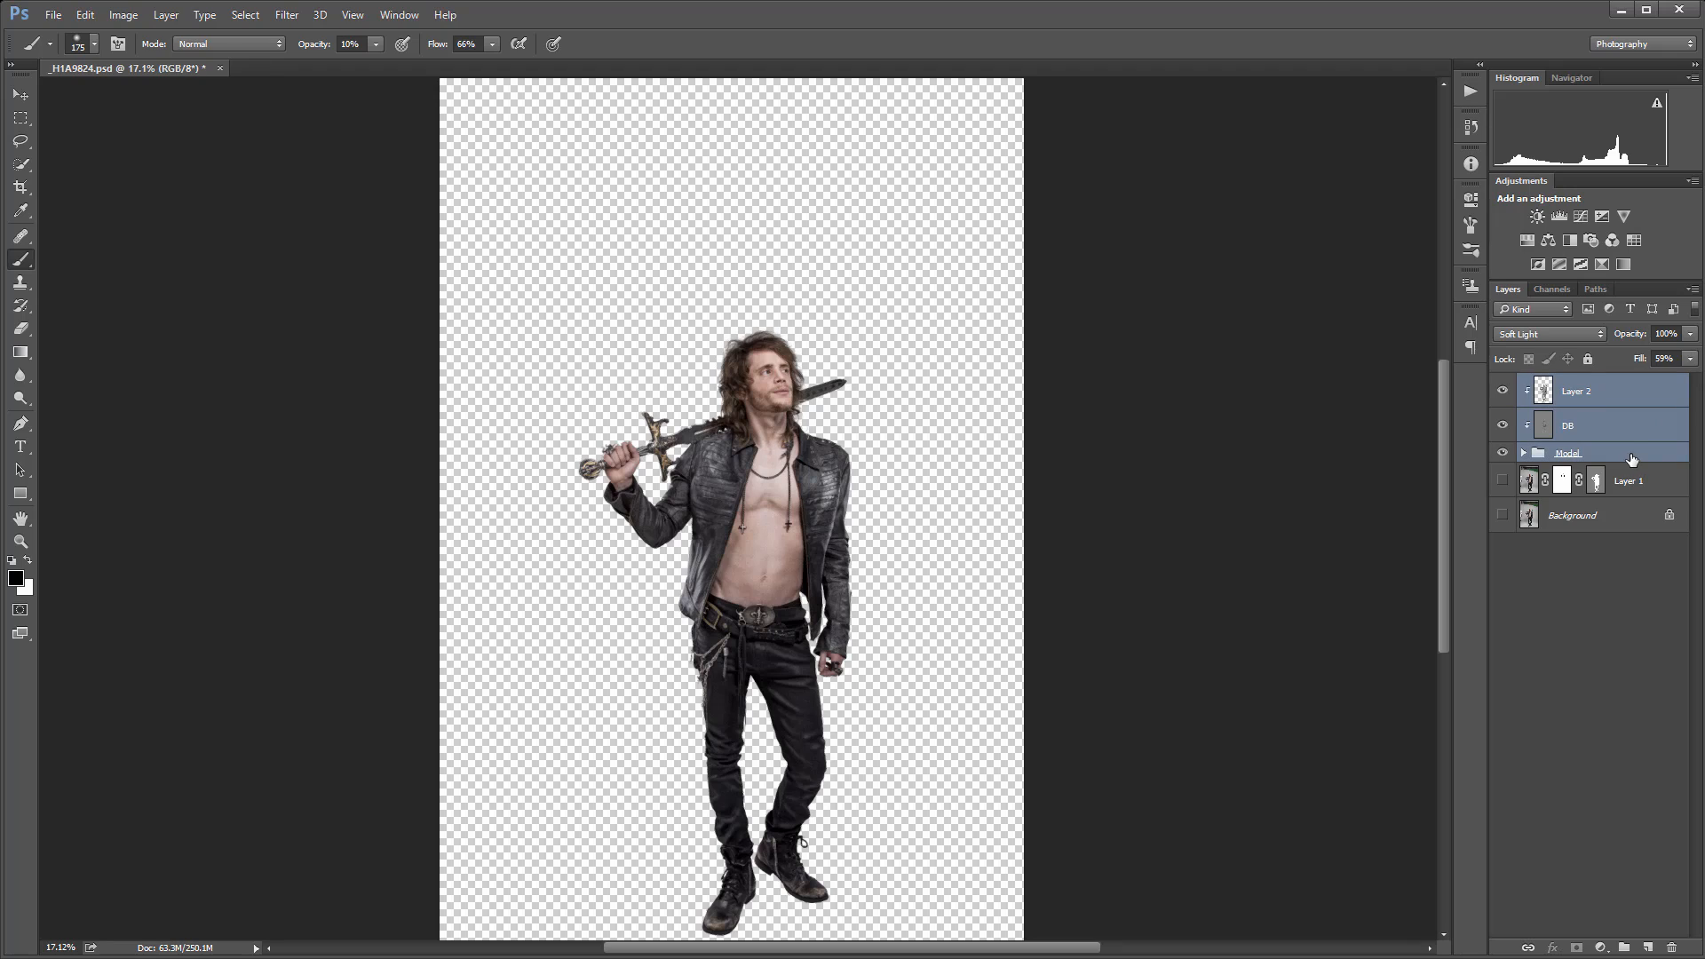
pyautogui.hotkey('ctrl', 'g')
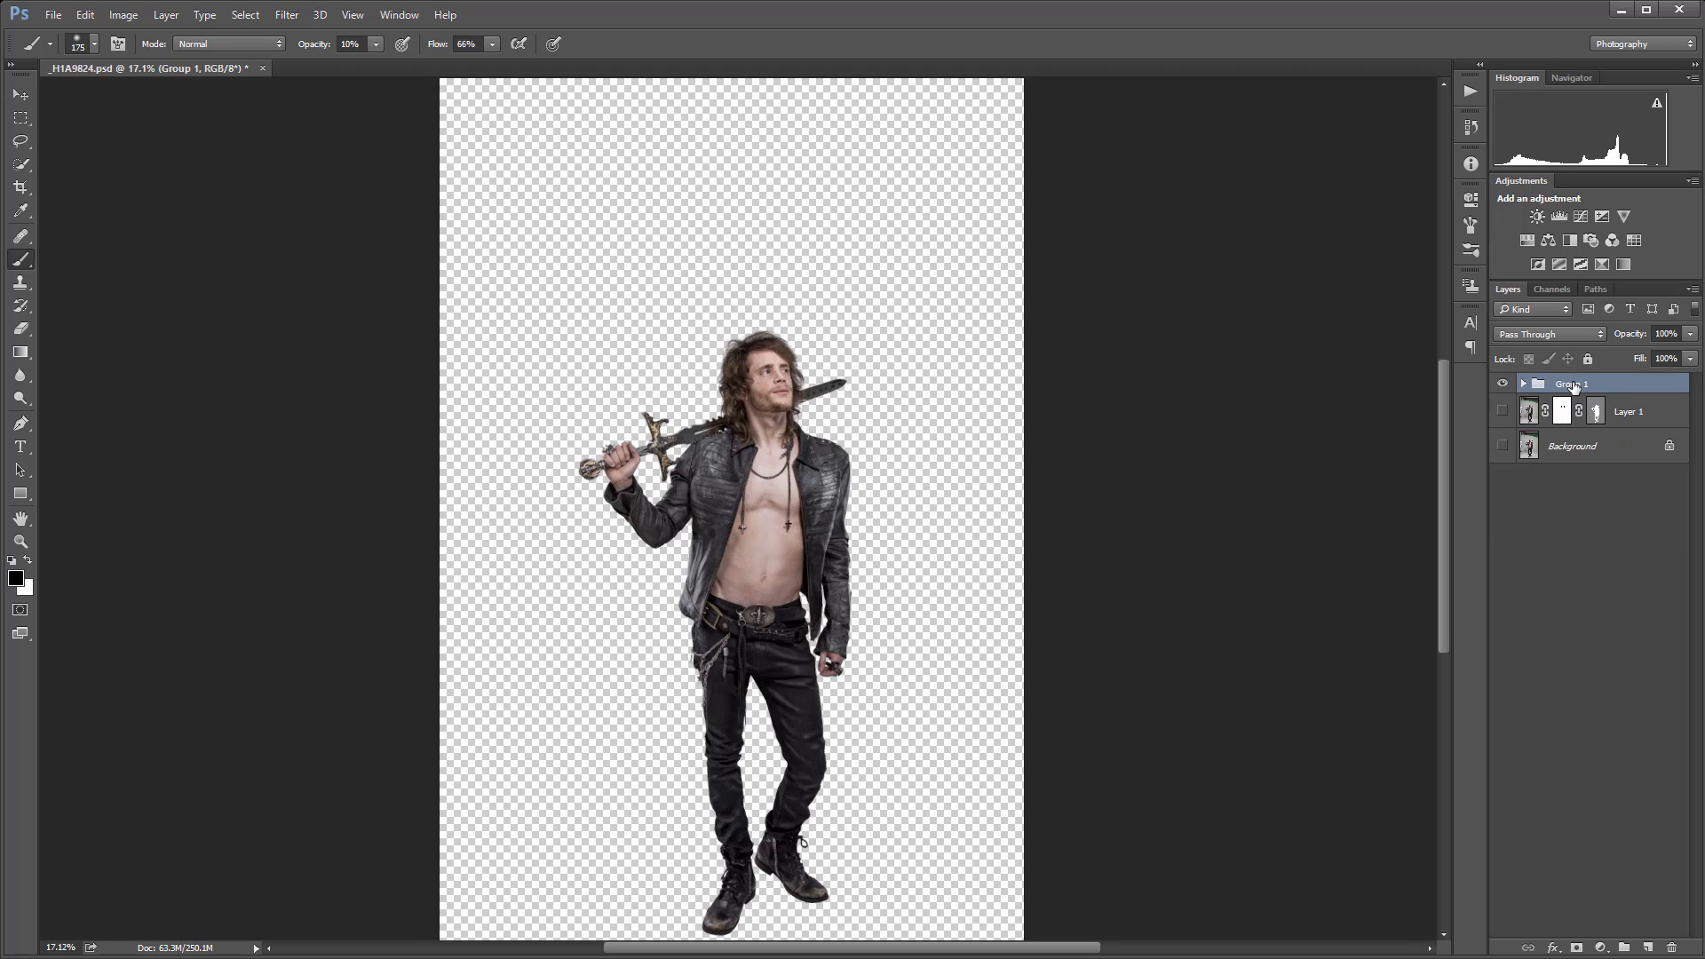
pyautogui.doubleClick(1574, 384)
pyautogui.write('Model')
pyautogui.press('Return')
pyautogui.rightClick(1641, 389)
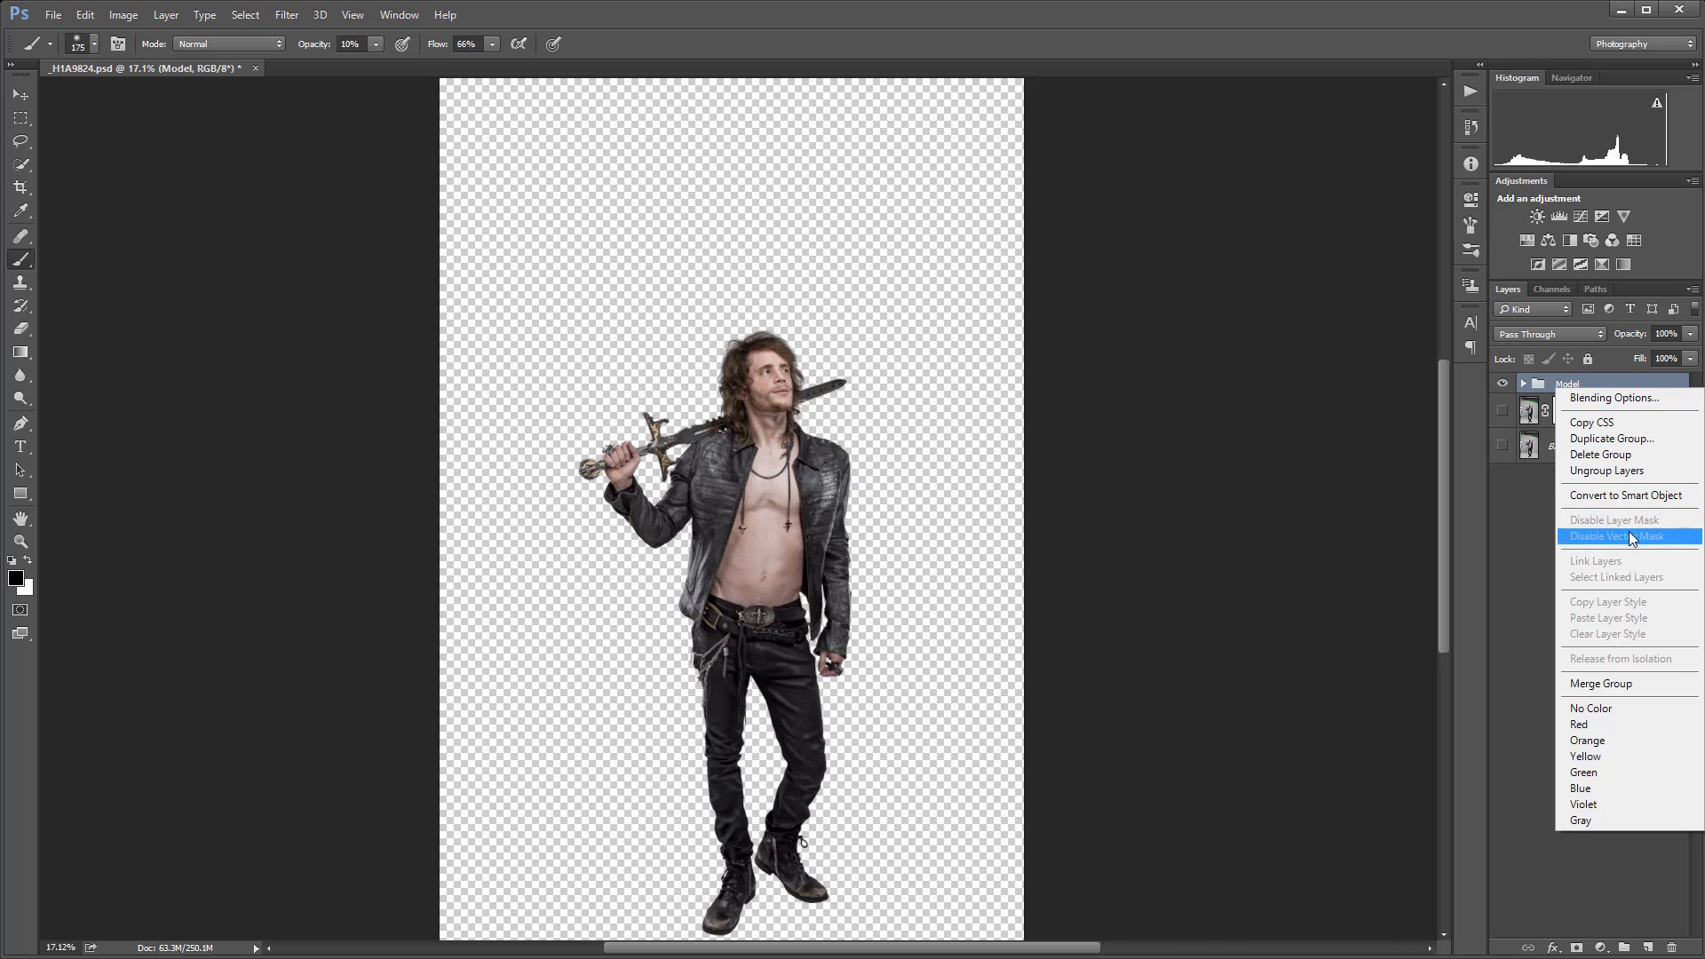
pyautogui.click(1631, 496)
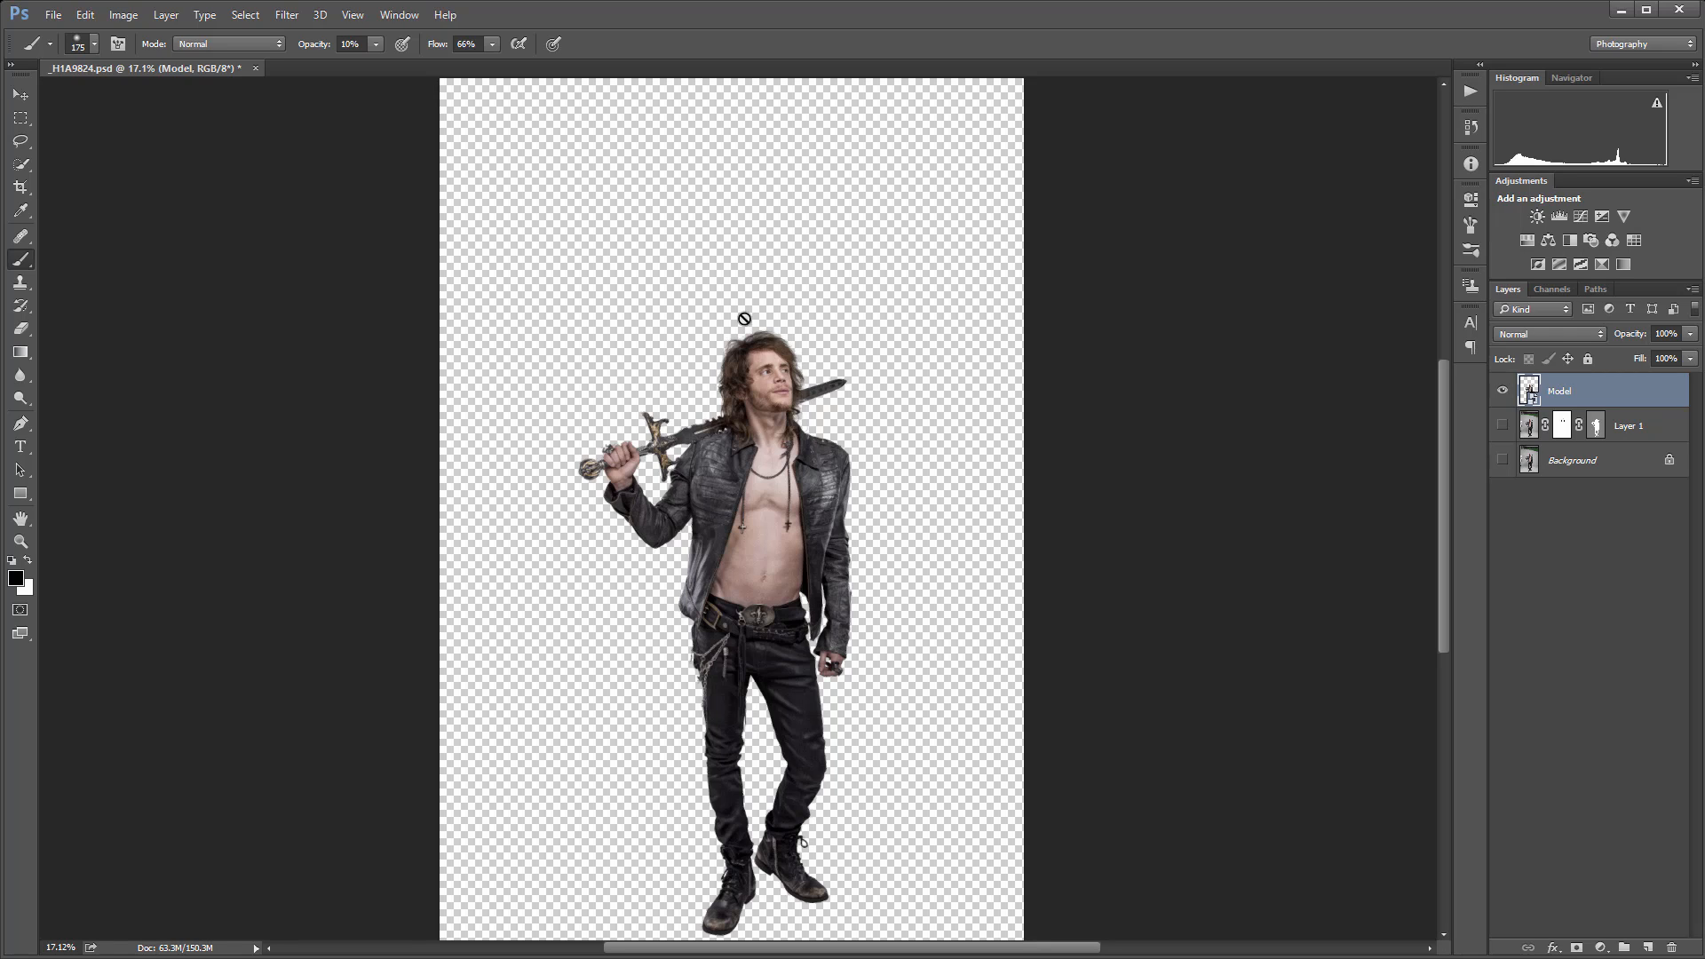
# Activate the Move tool for the Model smart object.
pyautogui.click(22, 96)
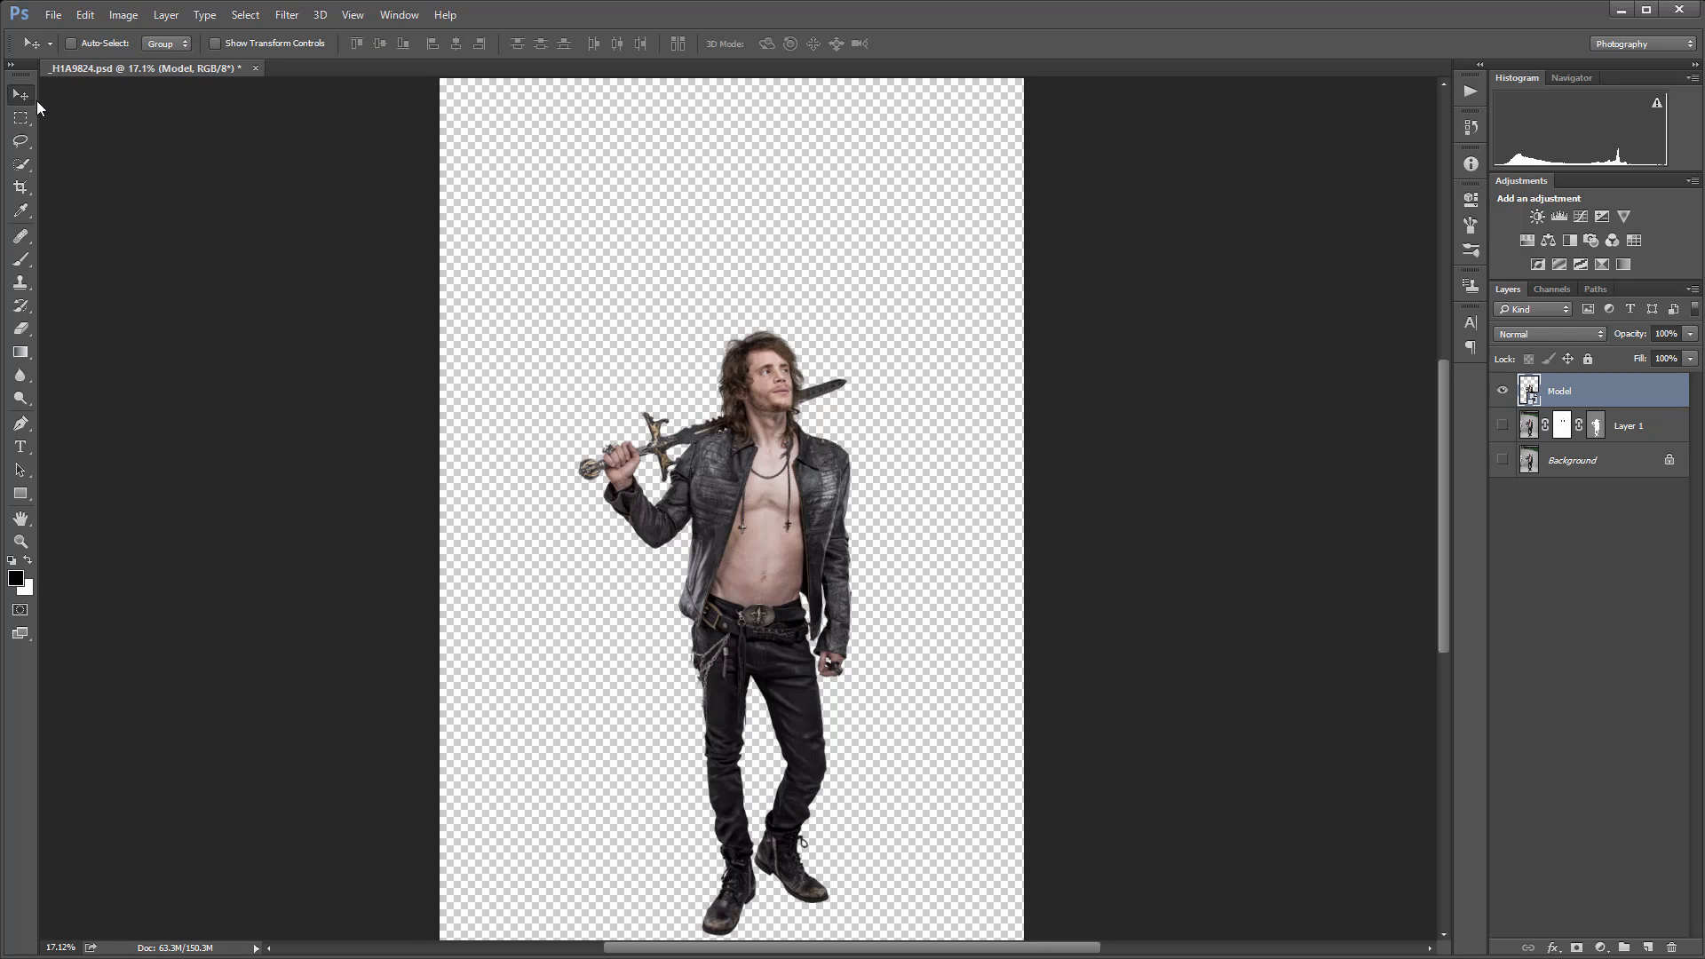
pyautogui.scroll(-2, 710, 435)
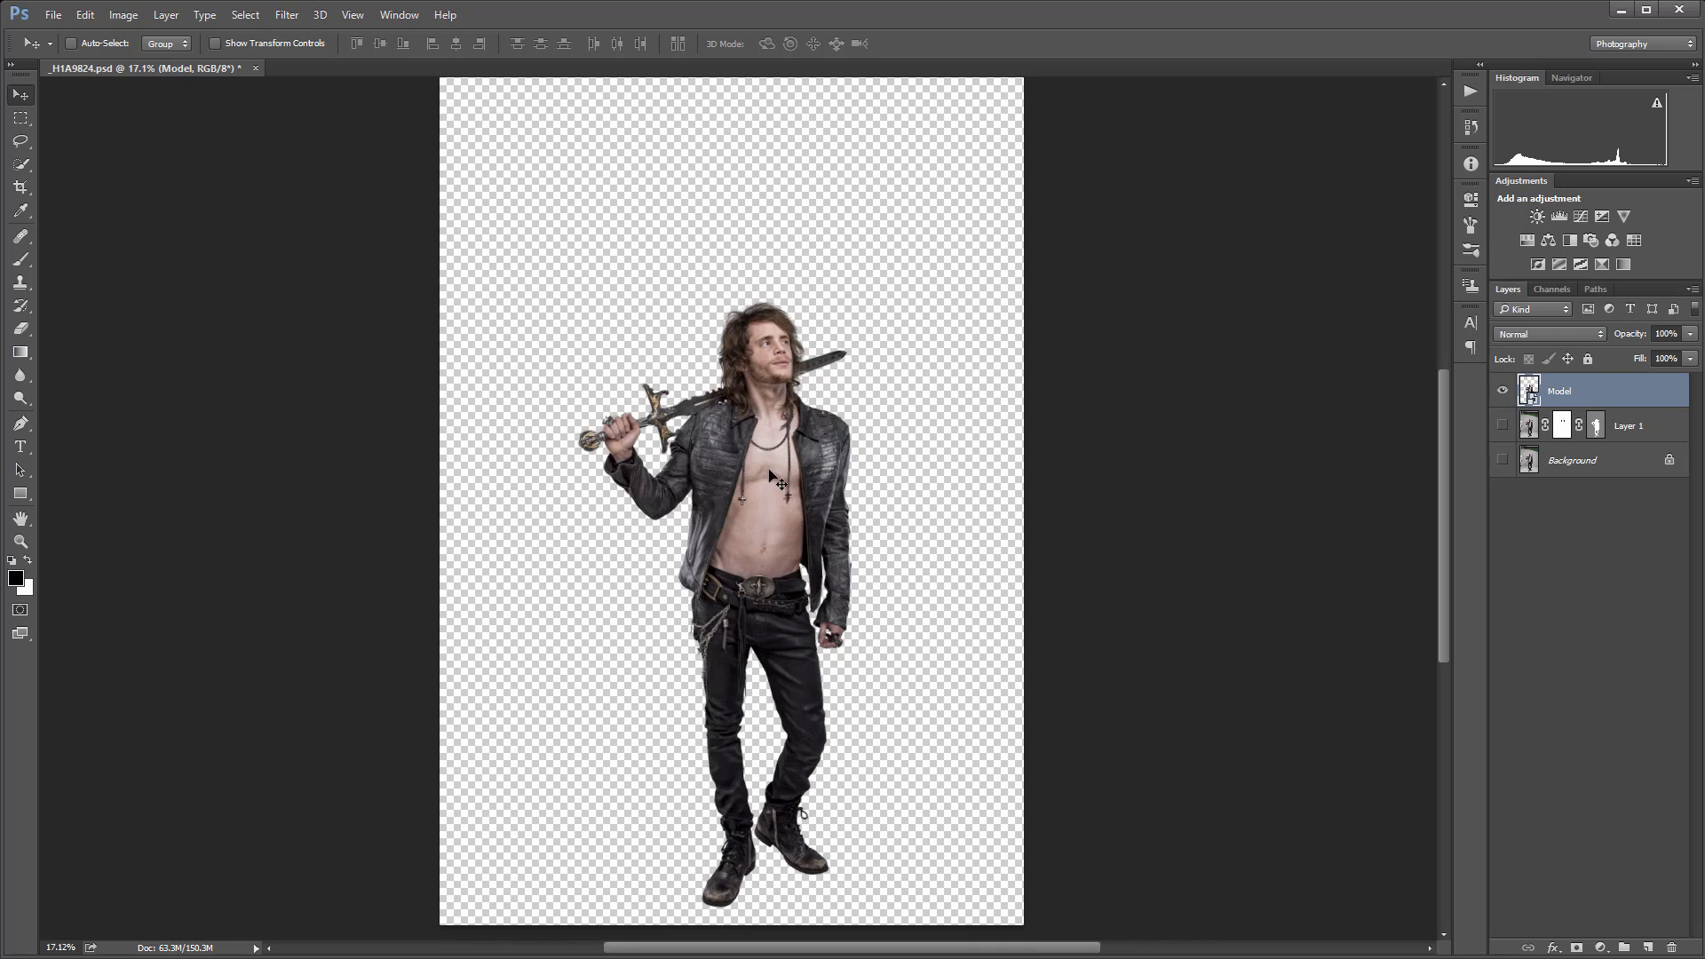